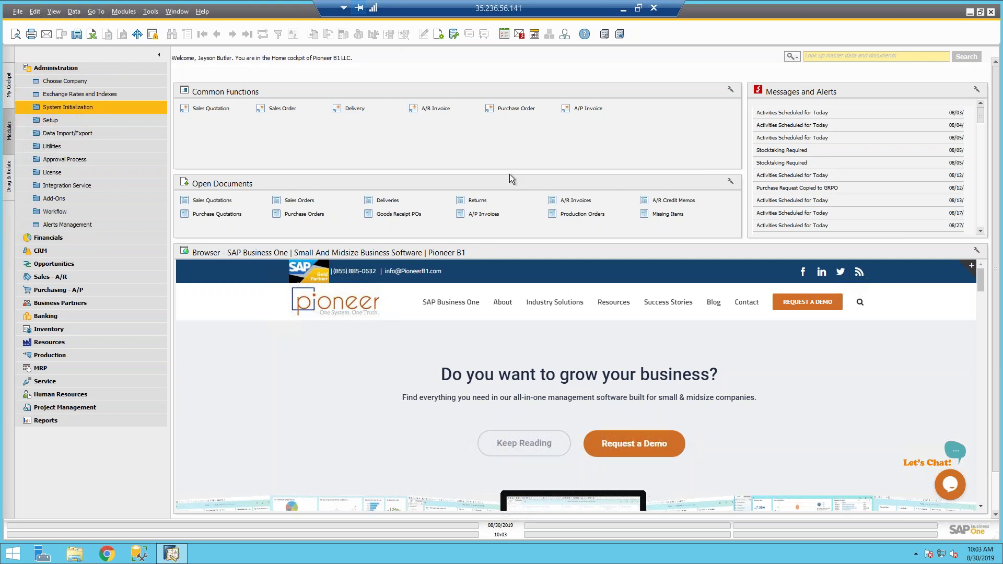
Step: Review the General Settings budget options: initialization on, deviation warnings, and monthly budgets
click(64, 107)
click(66, 135)
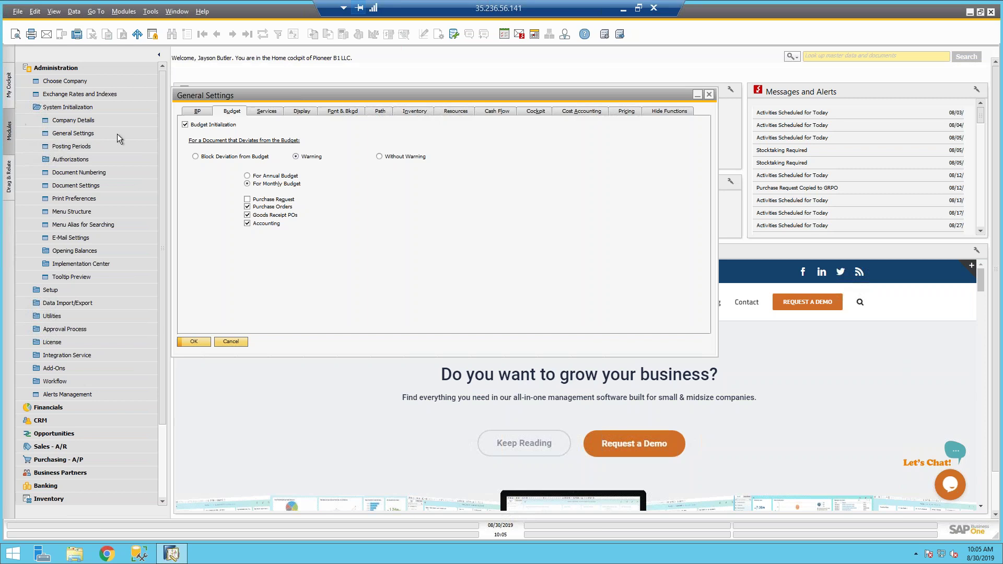
click(67, 69)
click(60, 83)
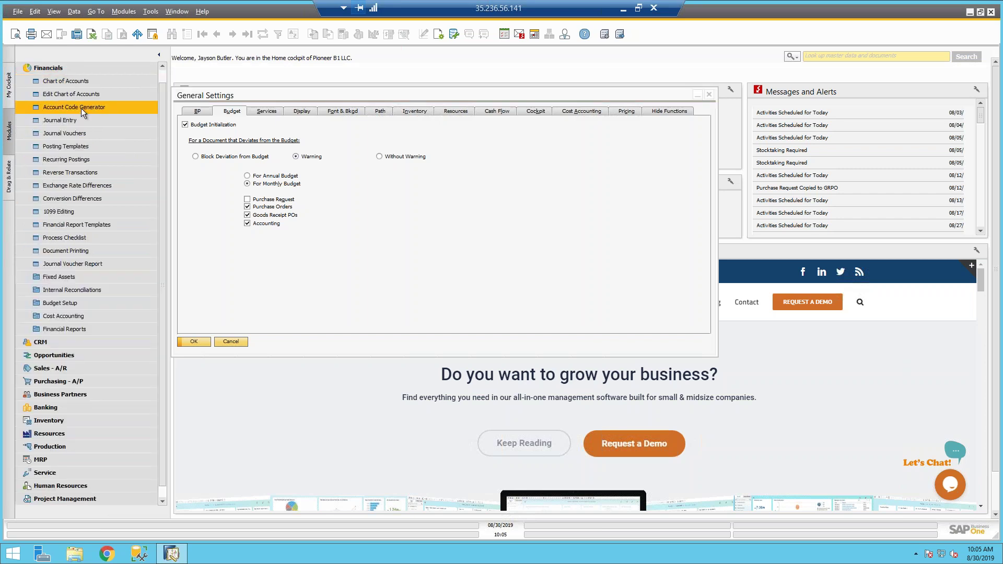
Step: Open the G/L Account Details of expense account 61100000 Travel Expense - Accomodation
click(55, 85)
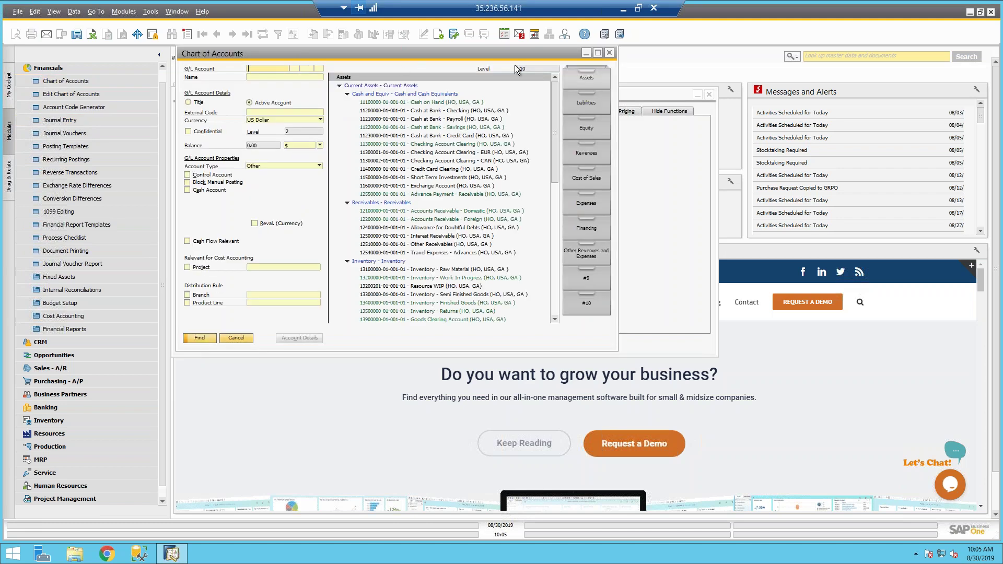
click(597, 210)
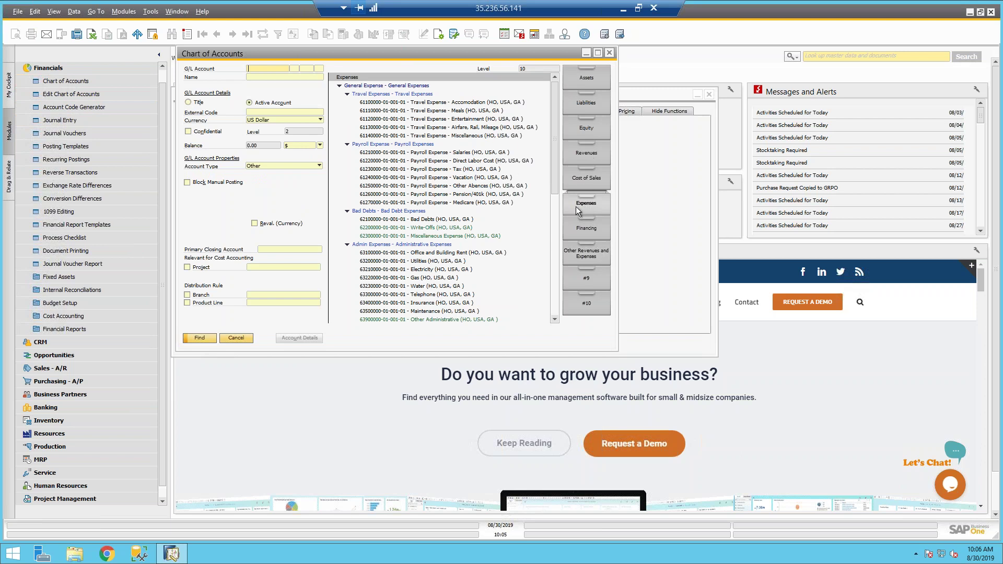
click(413, 104)
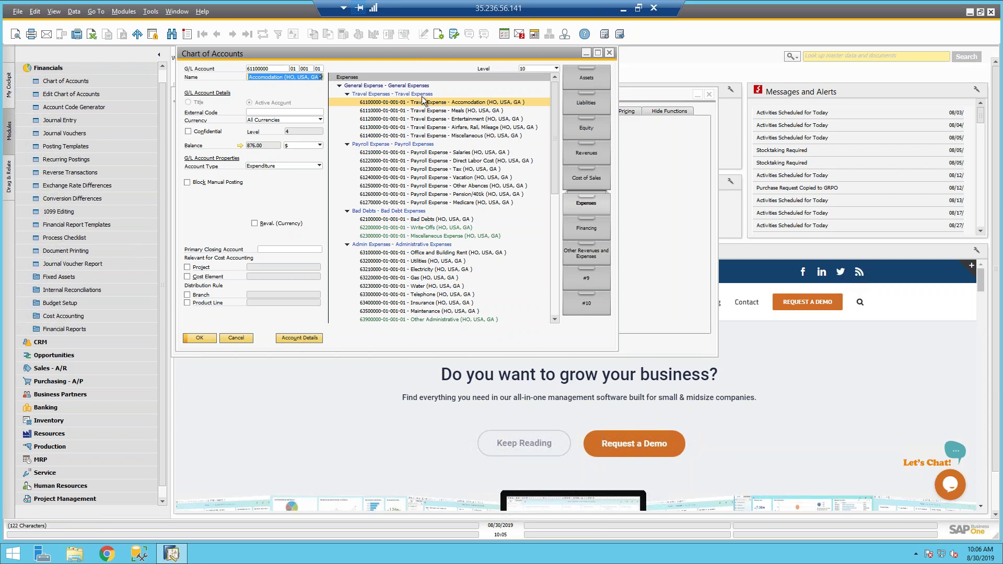
click(299, 339)
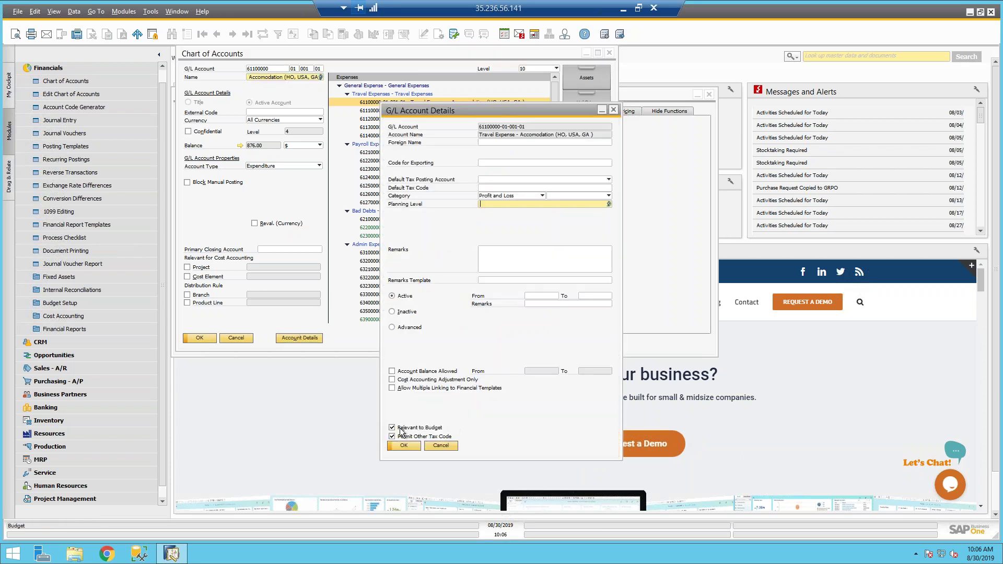
Step: Keep Permit Other Tax Code and Relevant to Budget enabled, and confirm the Accomodation account details
click(392, 435)
click(392, 435)
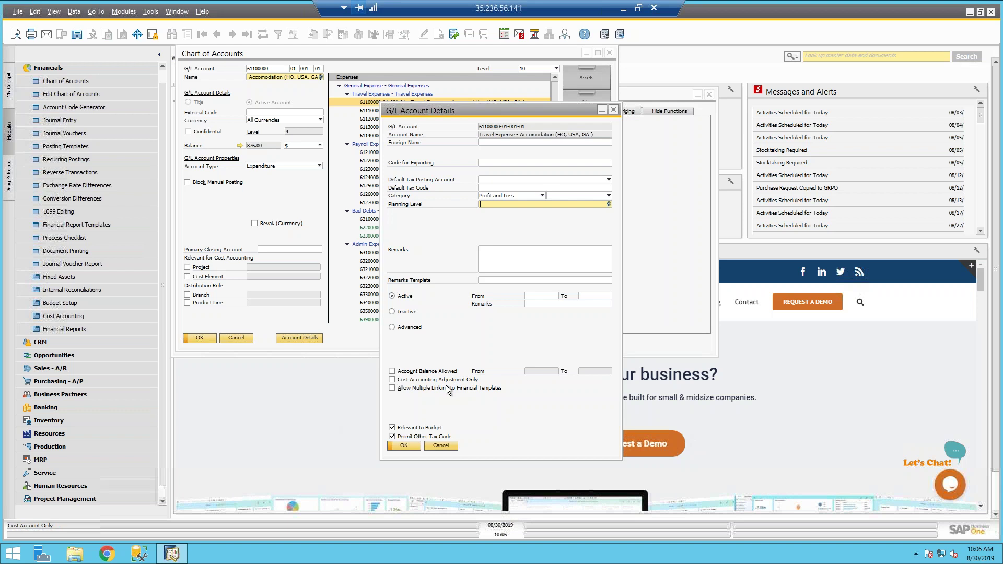
click(392, 436)
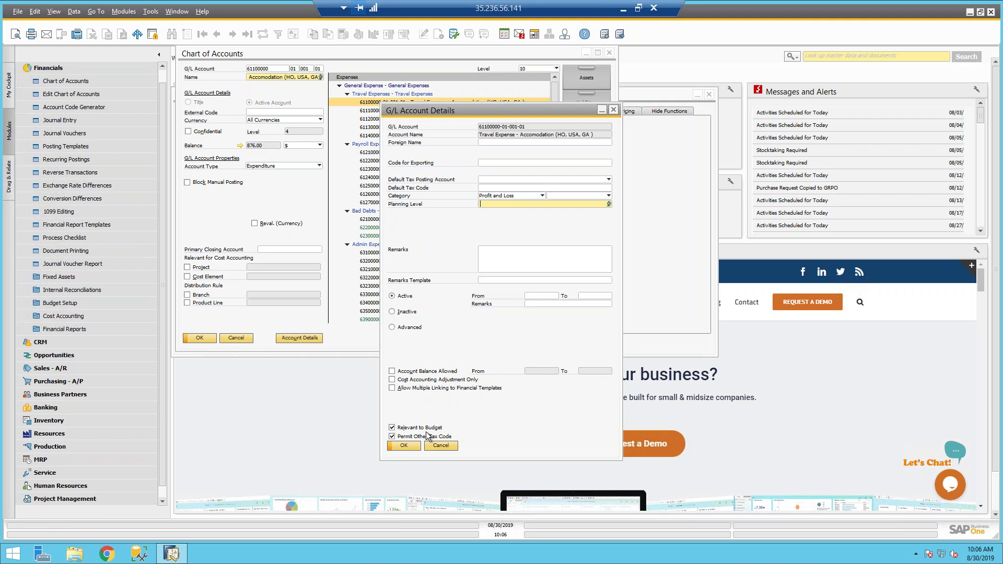
click(413, 446)
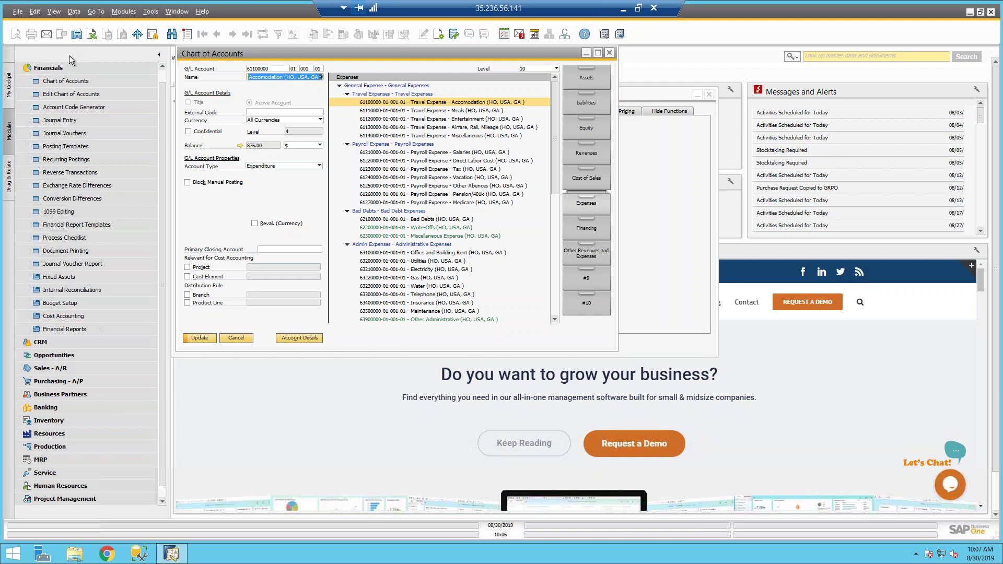
Step: Open Budget Scenarios setup showing Main Budget at 100%, and close the Chart of Accounts
click(57, 69)
mouse_move(1000, 439)
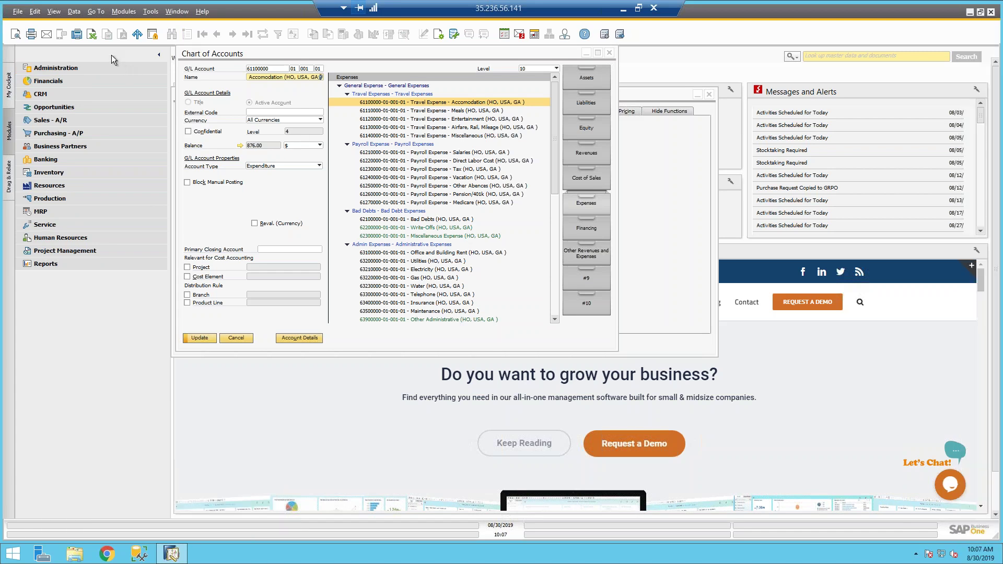
click(64, 82)
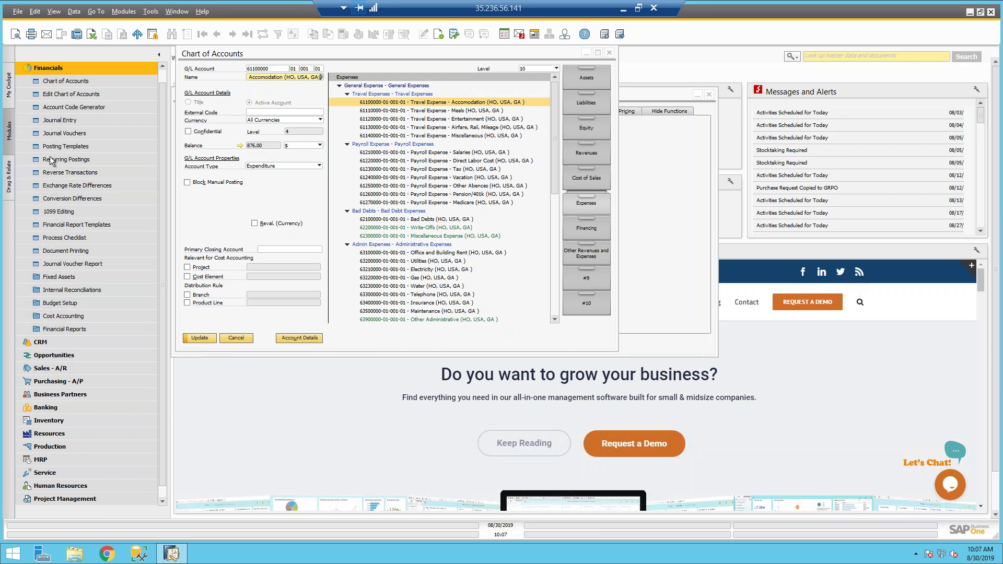
click(58, 327)
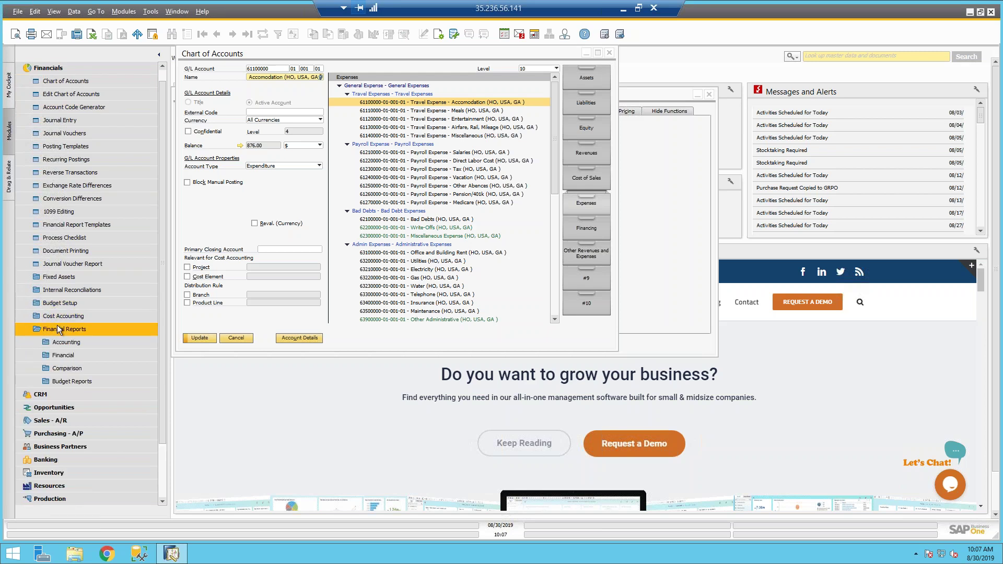
click(61, 304)
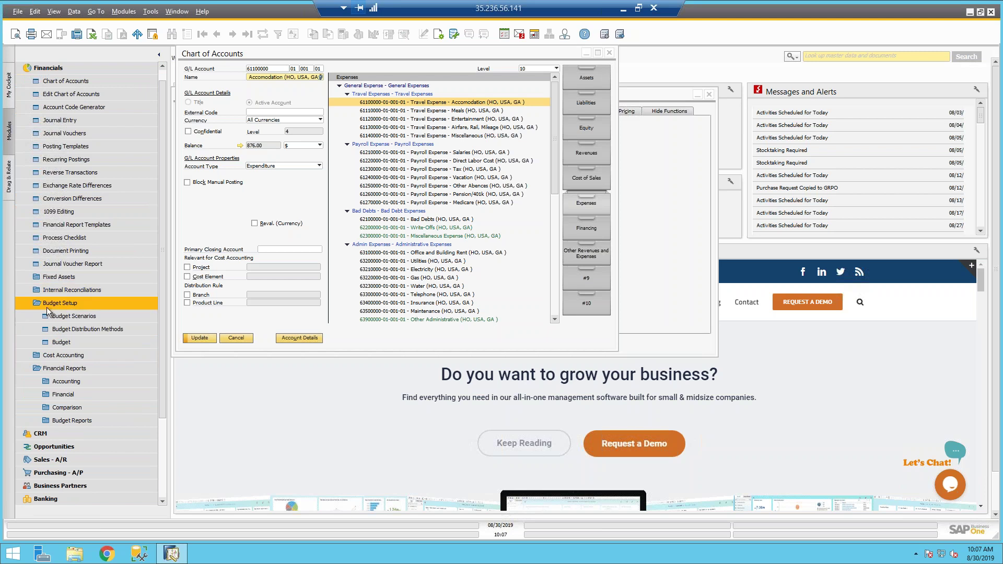
click(95, 314)
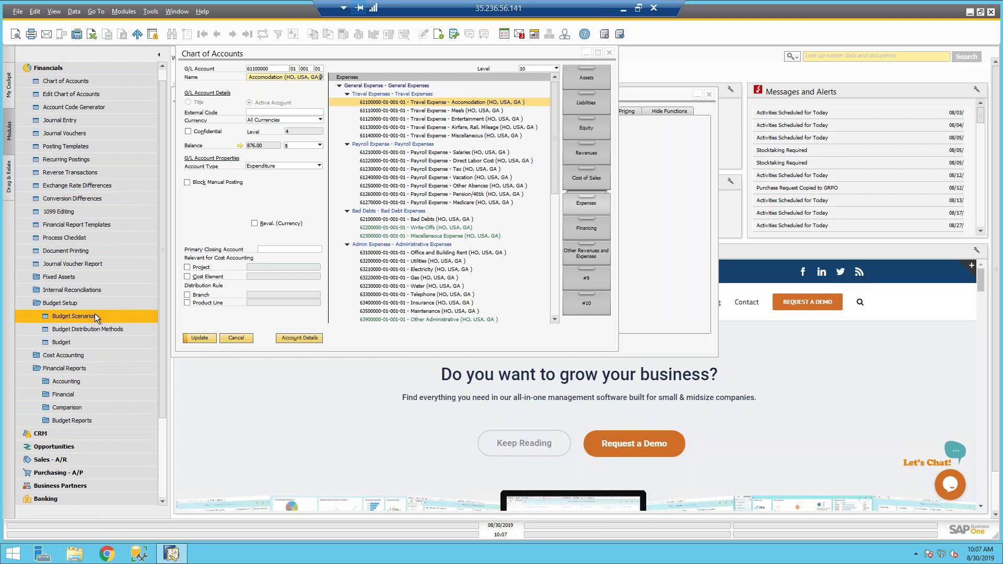
click(609, 53)
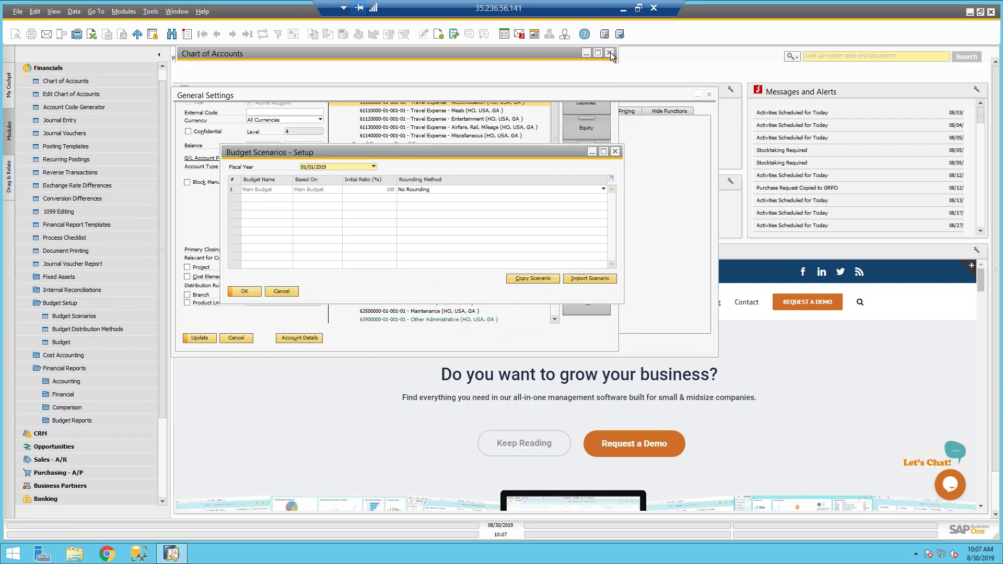
Step: Close General Settings and add a new scenario row named 'Optimistic Budget'
click(710, 95)
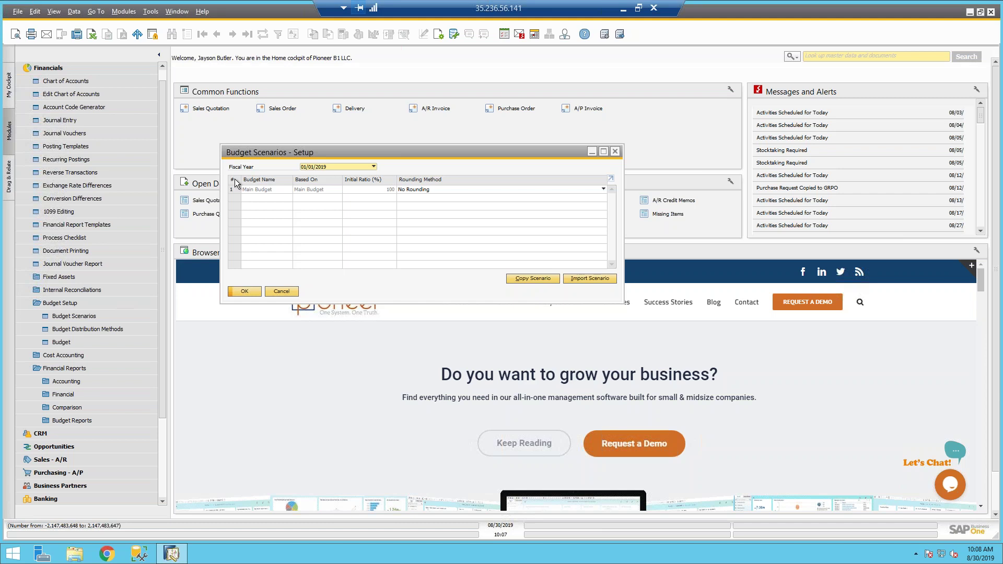
right_click(235, 183)
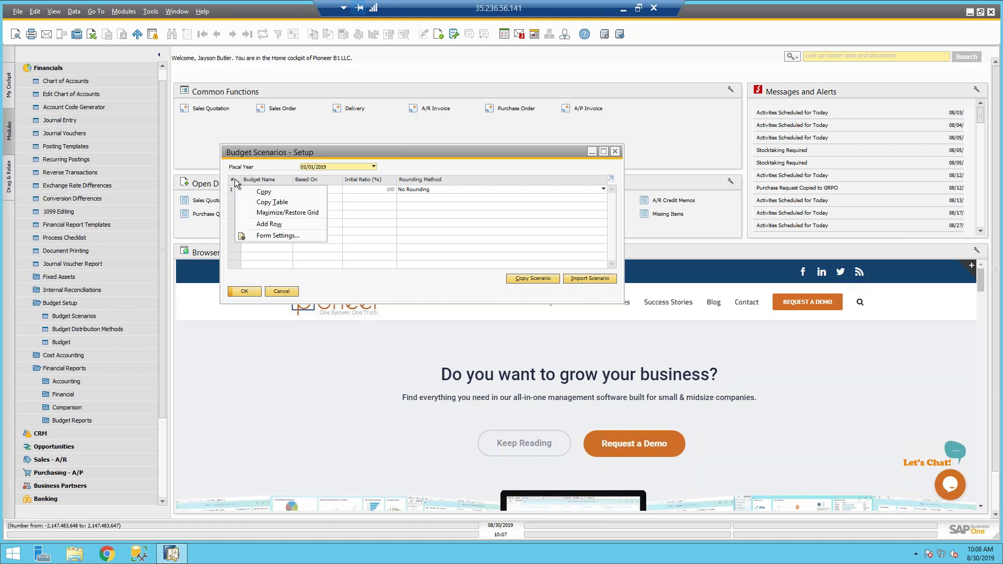
click(272, 222)
text(Optimistic Budget)
key(Tab)
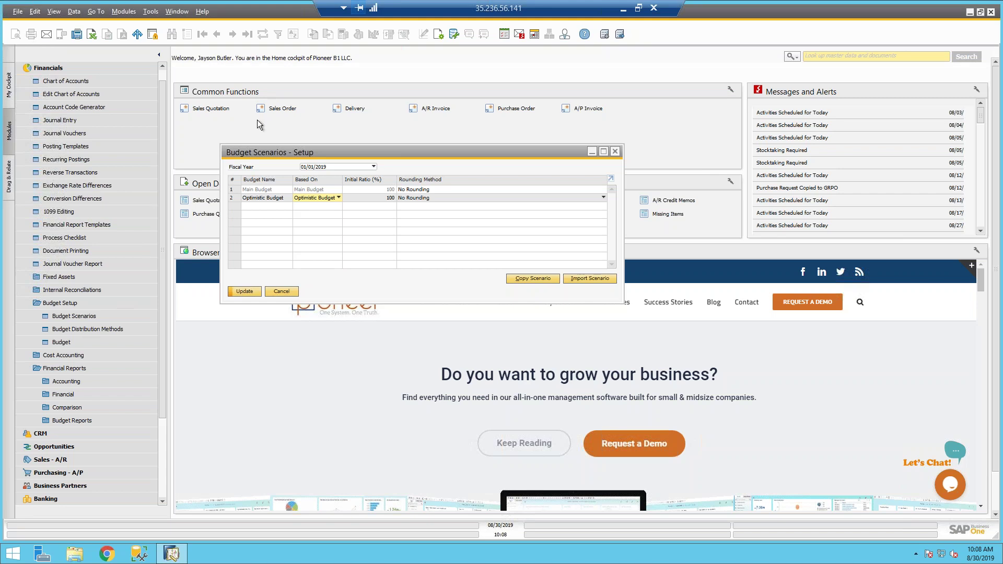
Step: Base Optimistic Budget on Main Budget with a 120% initial ratio and save it
click(298, 199)
click(312, 207)
click(357, 198)
text(120)
key(Tab)
click(244, 291)
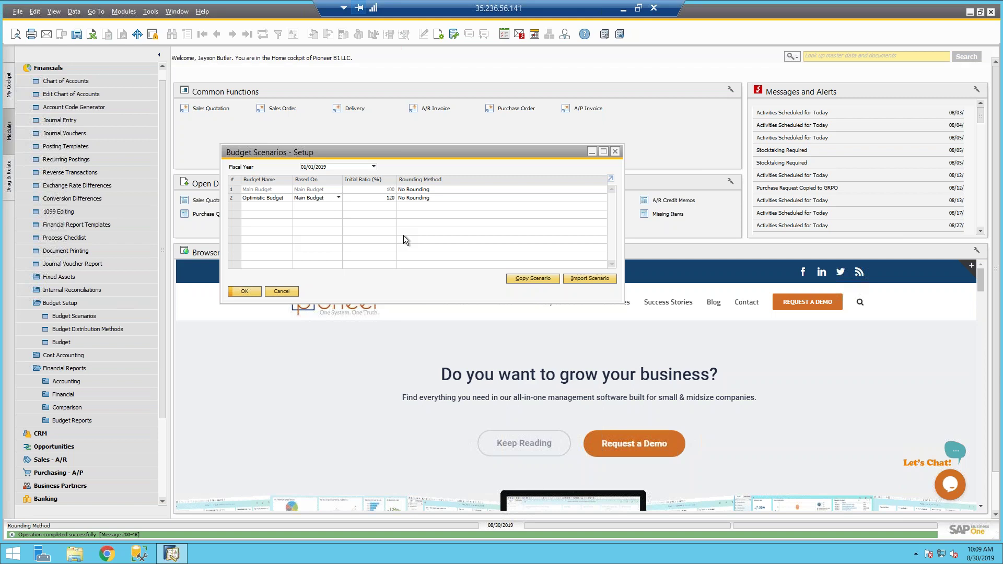
click(390, 198)
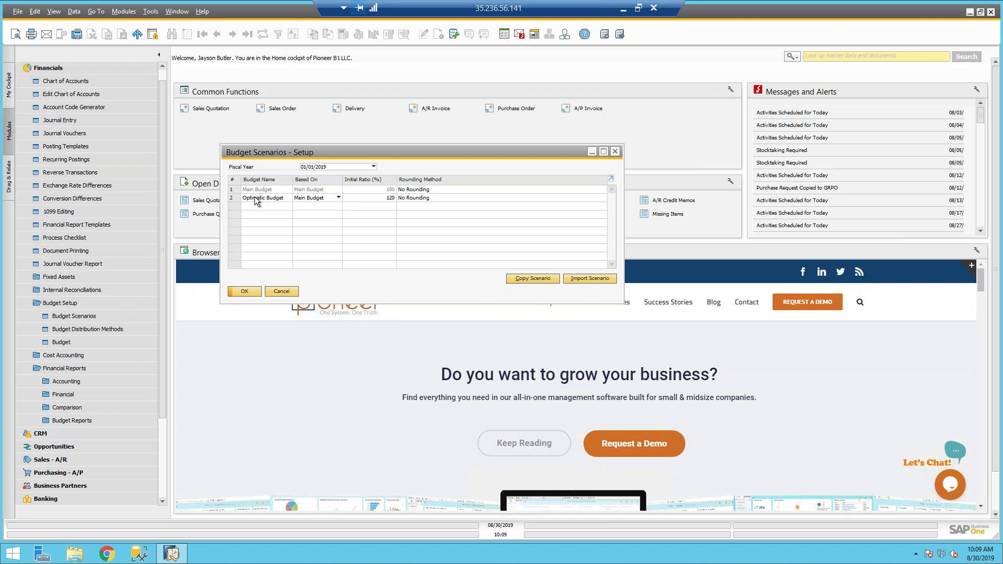
Step: Open Budget Distribution Methods setup and load method 1 Equal, twelve monthly factors of 1.00
click(77, 330)
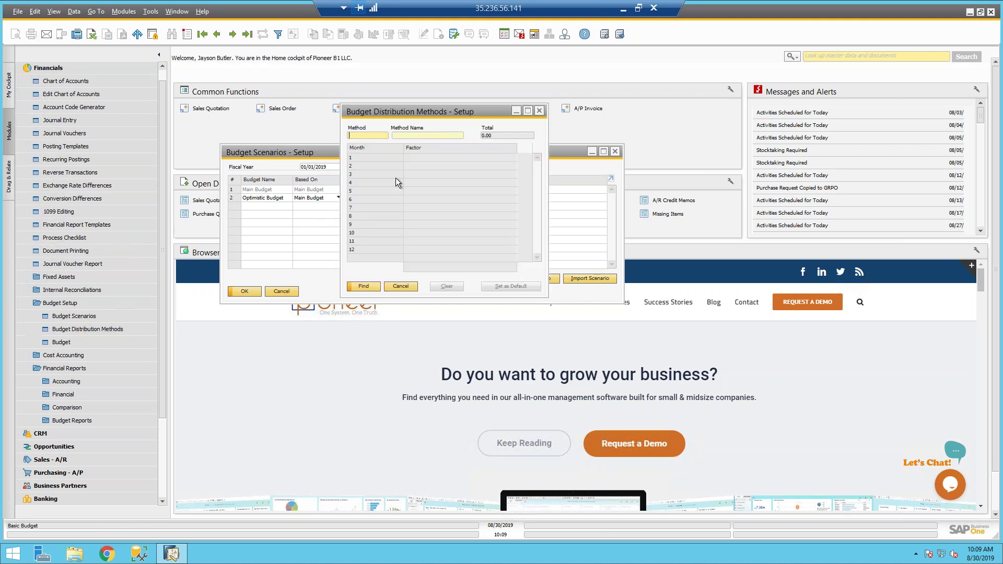
drag(368, 115, 401, 115)
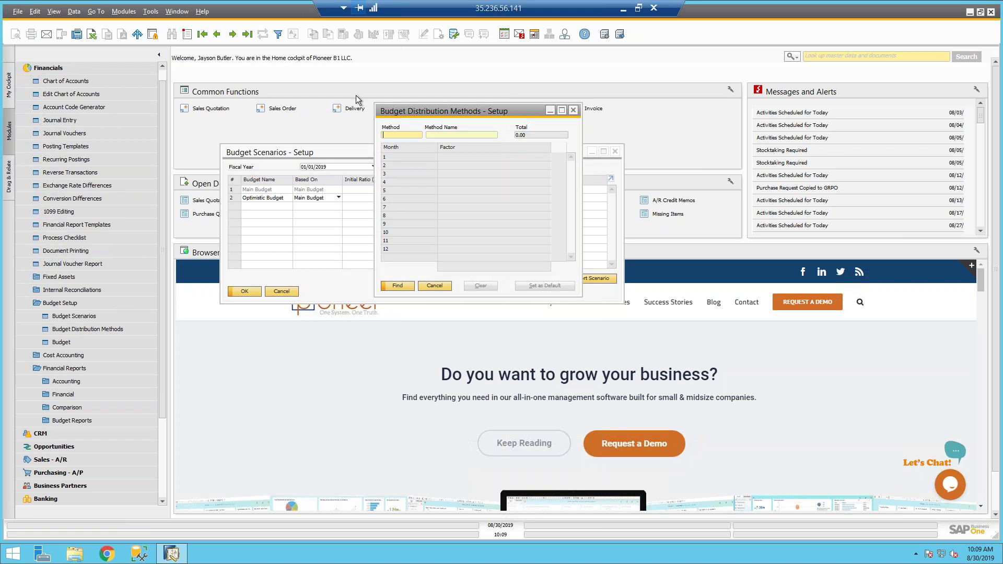
click(238, 39)
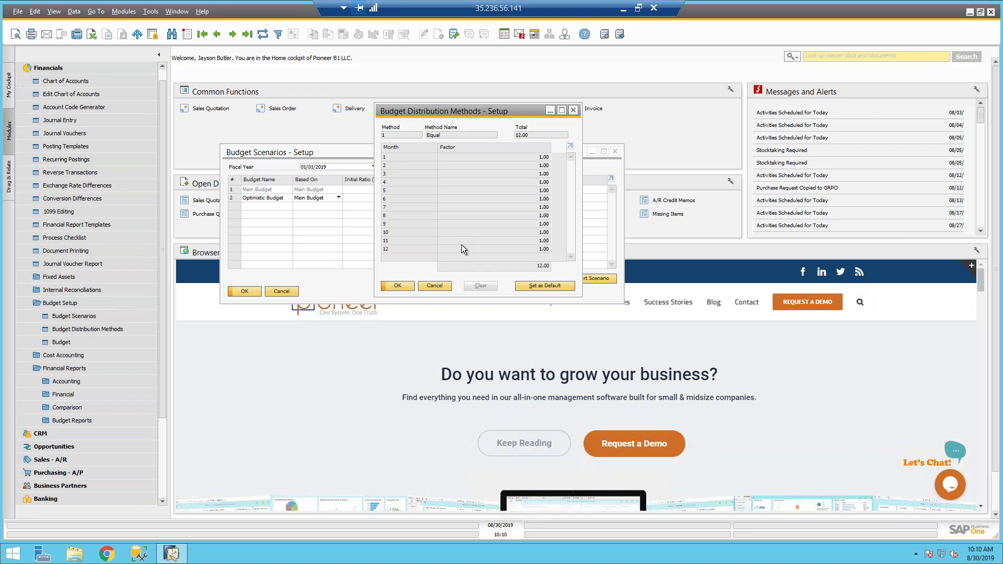
Step: Review the Ascending Order and Descending Series distribution methods, then close the window
click(232, 34)
click(233, 34)
click(217, 34)
click(403, 284)
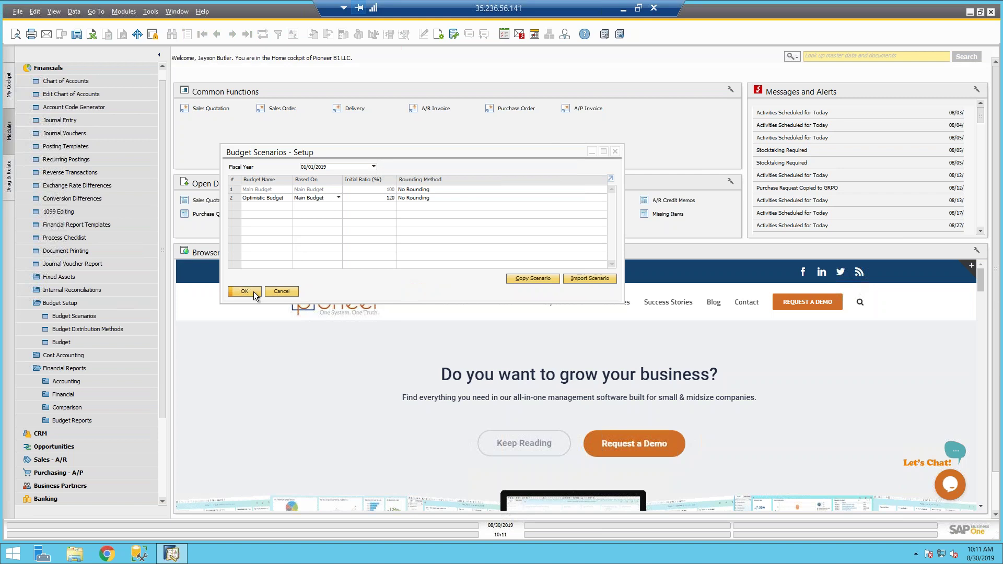
Step: Open the Budget Scenario Definition window and move it up and left
click(86, 341)
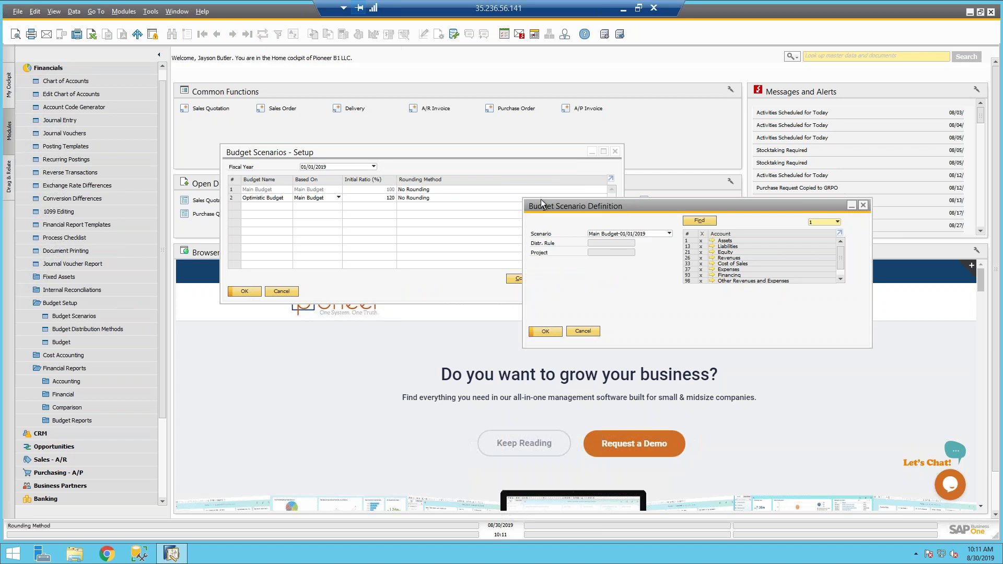
drag(564, 208, 338, 149)
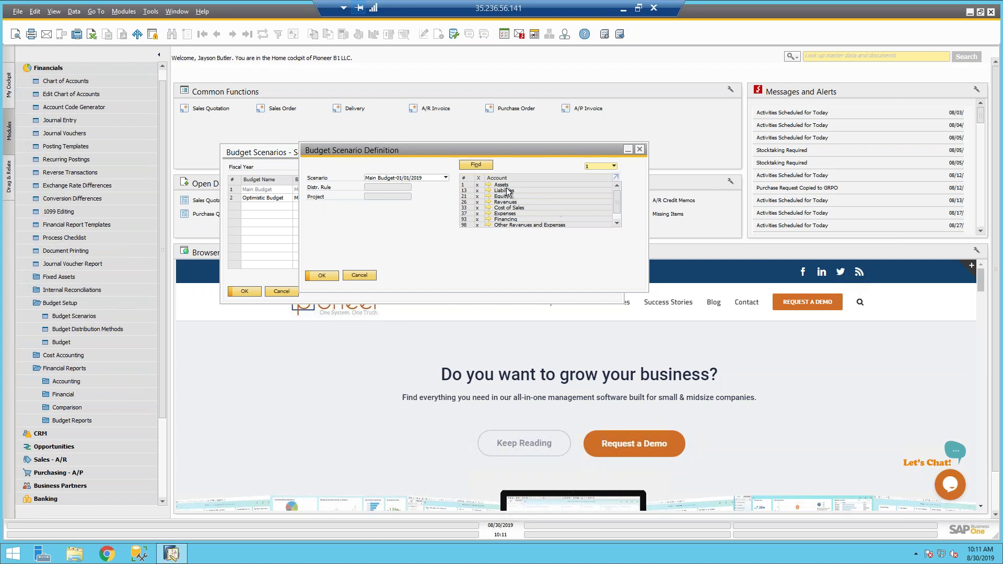
Step: Show the account tree at level 1 and choose the Main Budget-01/01/2019 scenario
click(596, 166)
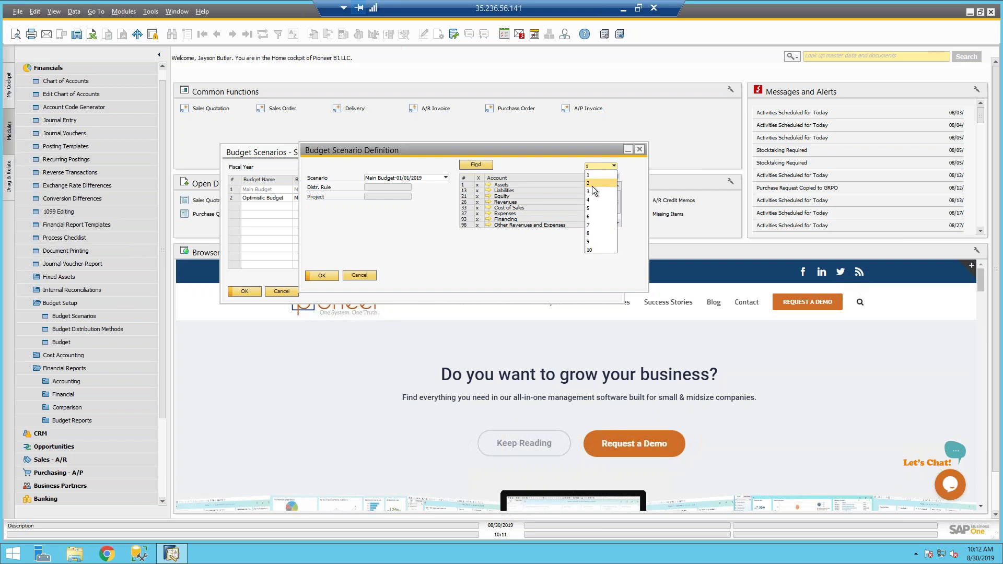
click(590, 200)
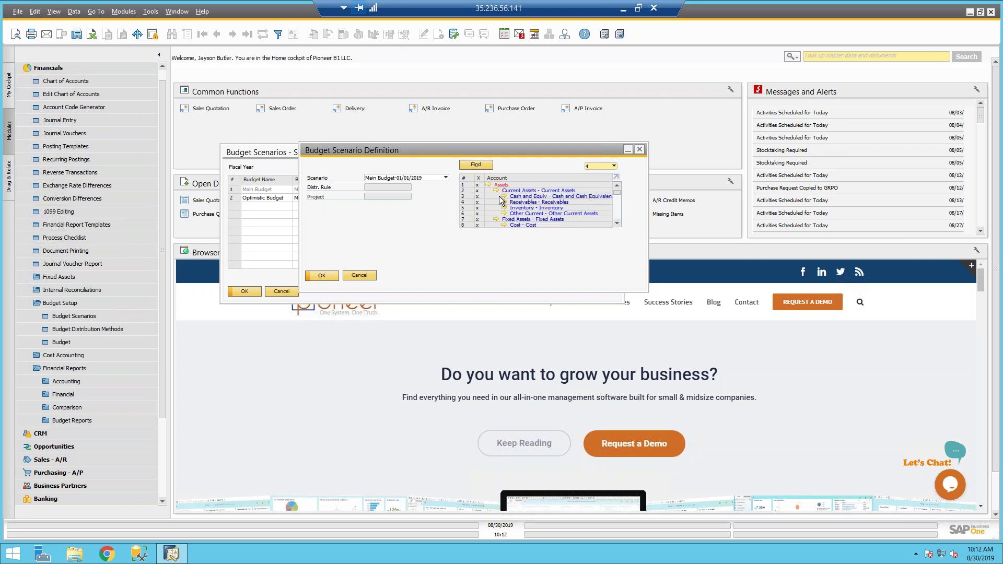
click(603, 165)
click(596, 173)
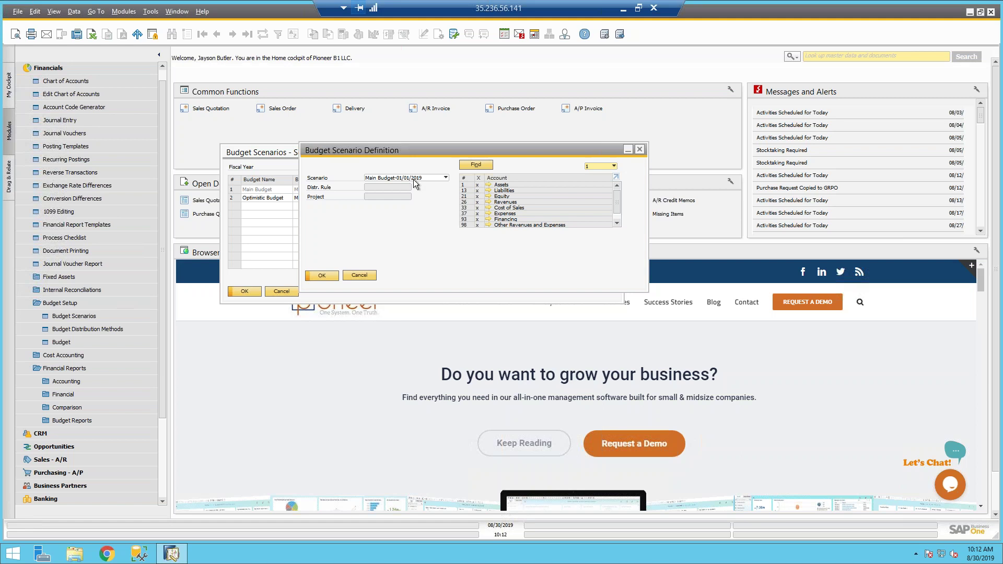
click(387, 179)
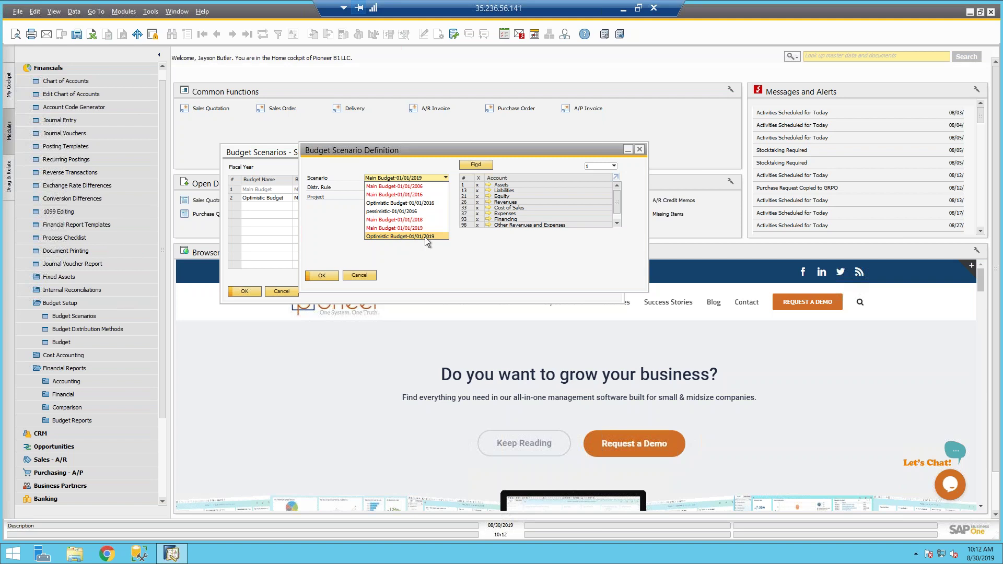
click(412, 228)
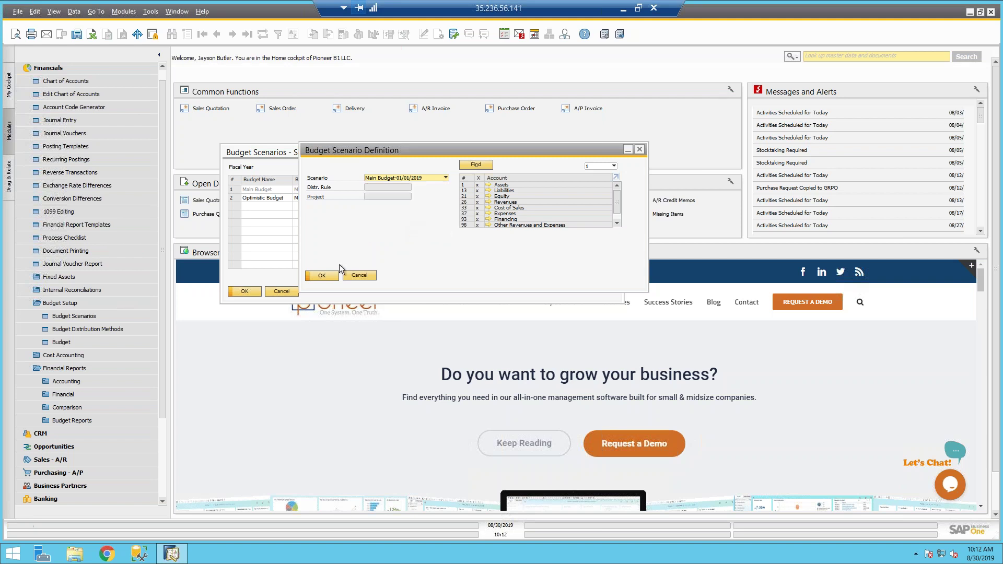
Step: Open the Main Budget account grid and hide accounts with no budget, such as Sales Rebates
click(322, 276)
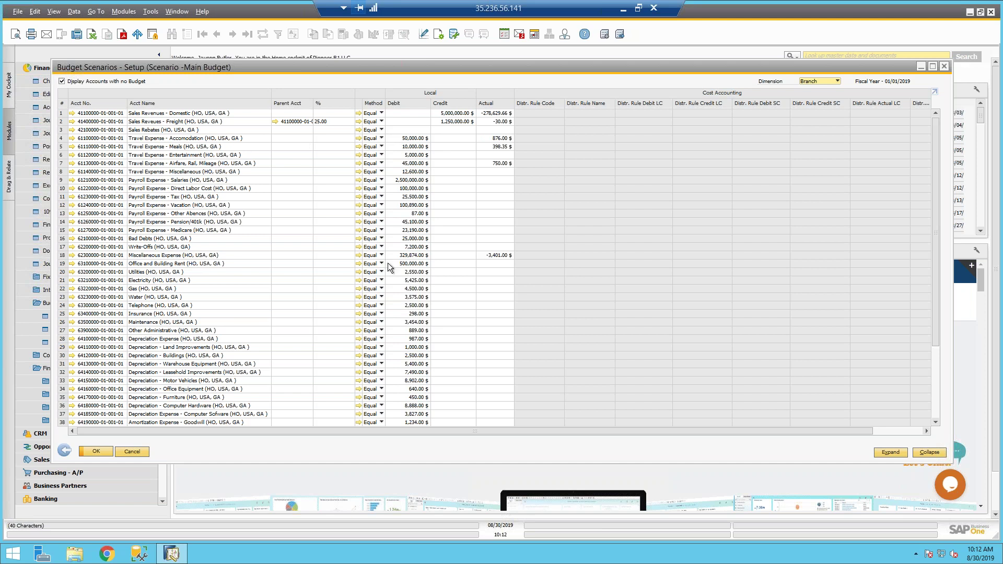
scroll(388, 262, down, 4)
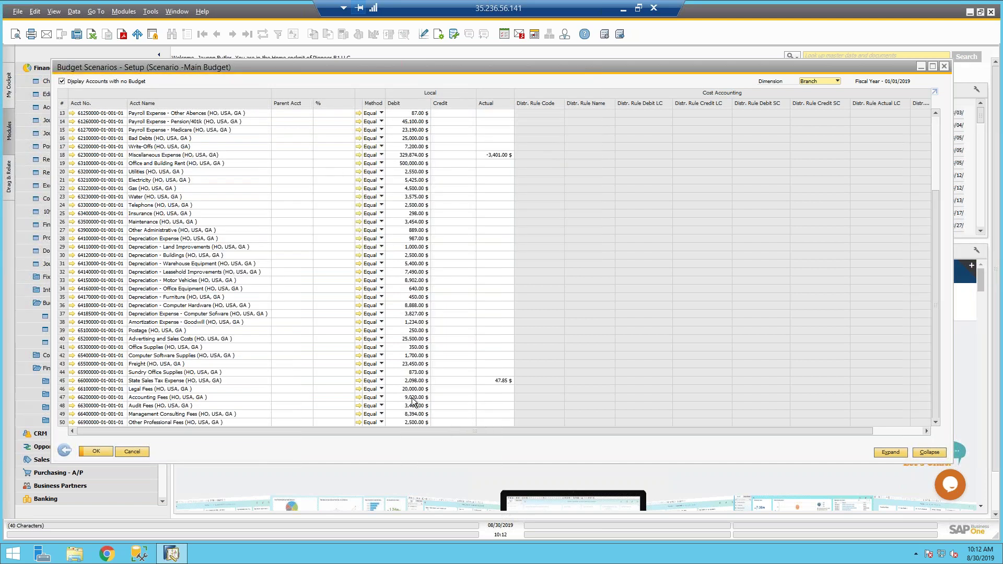
scroll(454, 305, up, 4)
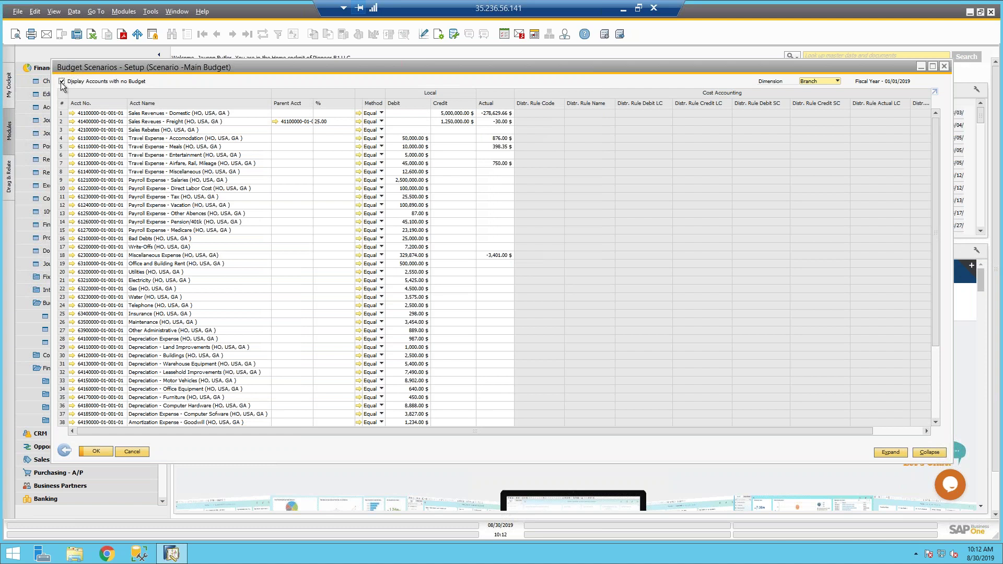
mouse_move(124, 135)
click(62, 82)
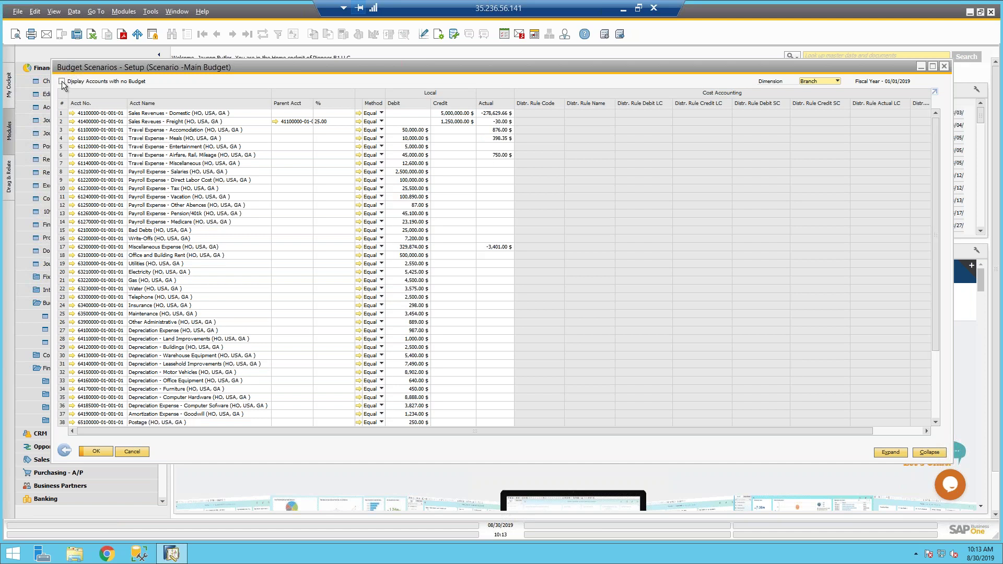
click(62, 82)
Step: Review Sales Revenues - Domestic monthly details, then view the Equal method's twelve 1.00 factors
click(370, 114)
click(374, 119)
double_click(62, 113)
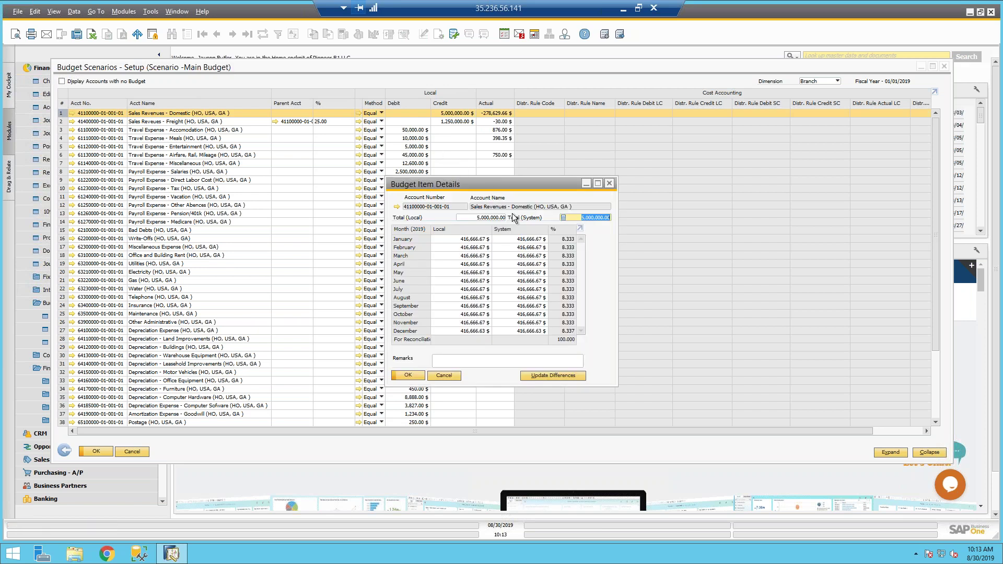
drag(539, 149, 618, 131)
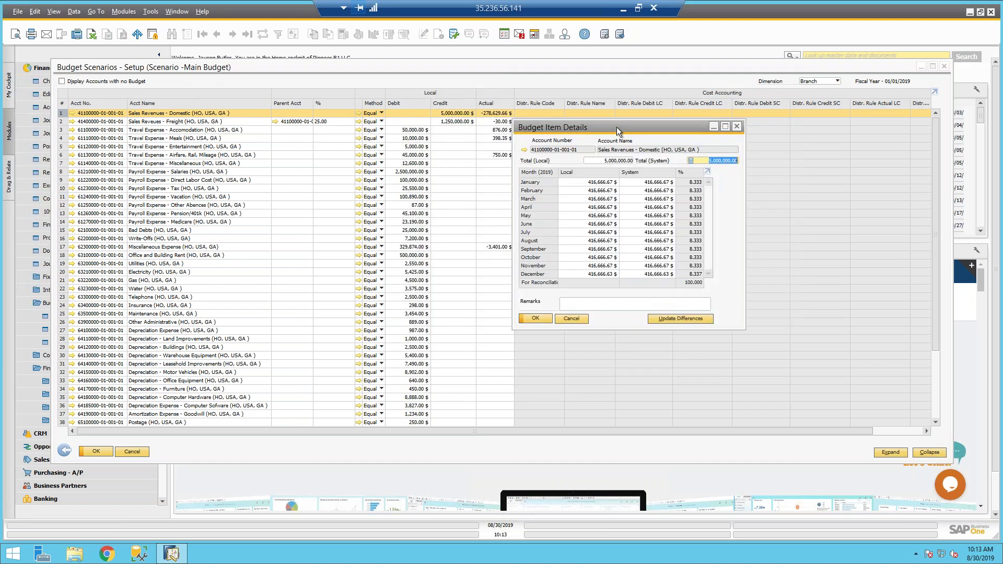
click(737, 125)
click(358, 113)
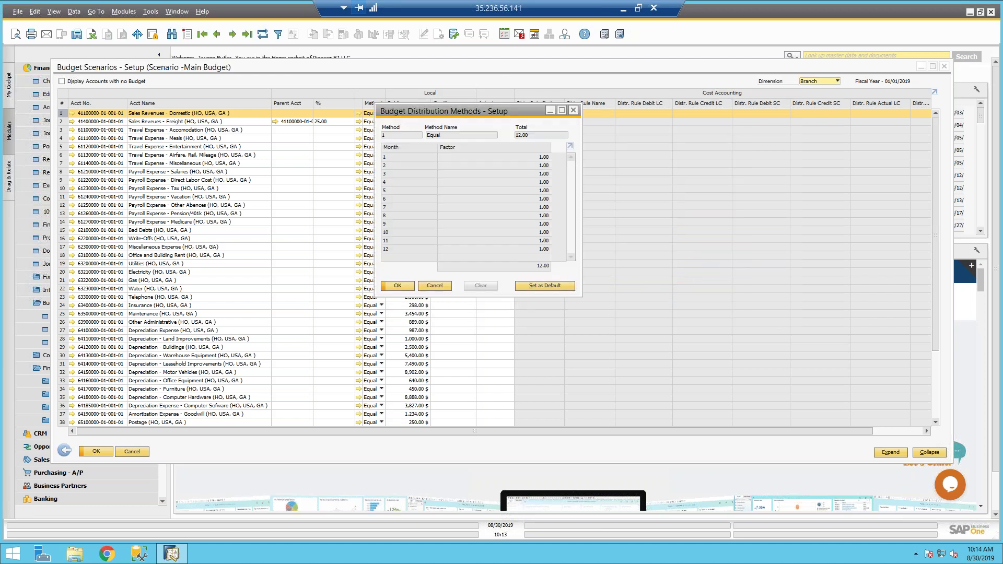
Step: Switch Travel Expense - Accomodation to the Ascending Order distribution method and update the budget
click(574, 110)
click(379, 112)
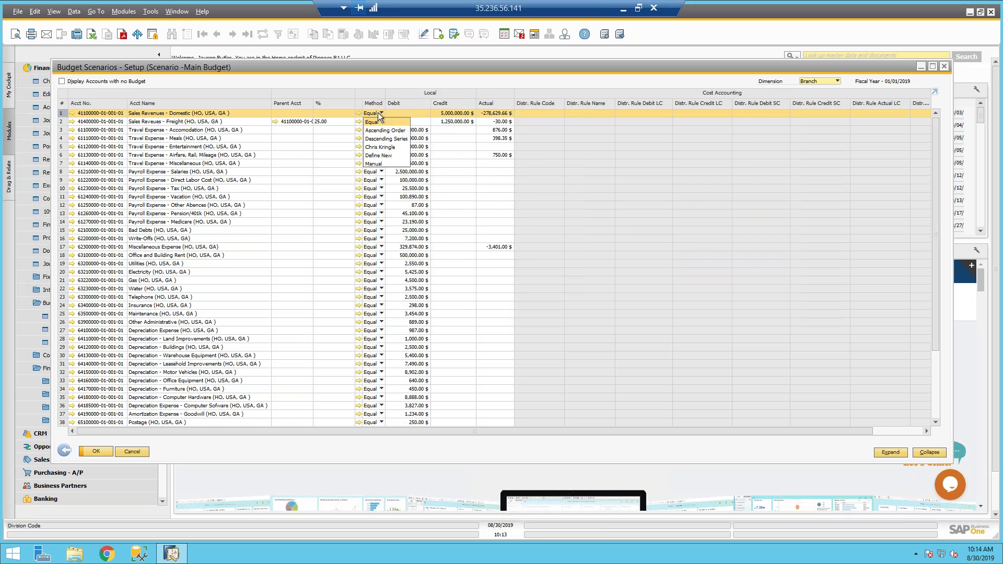
click(645, 158)
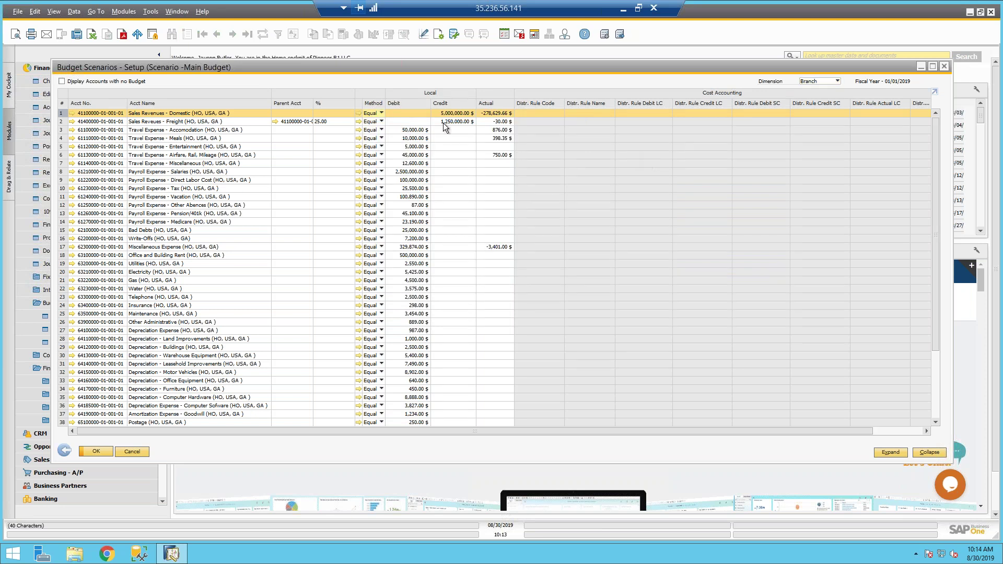
click(375, 130)
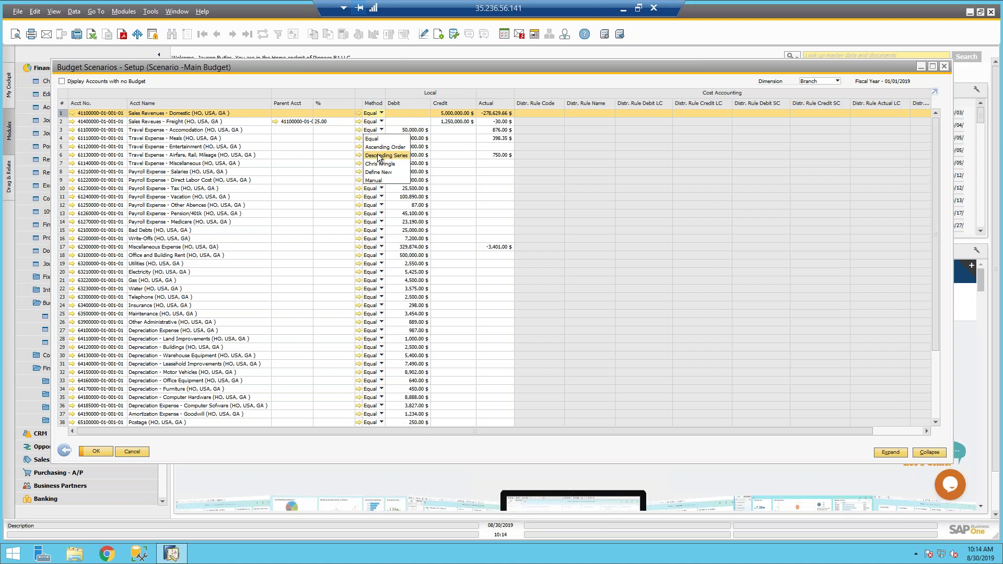
click(378, 146)
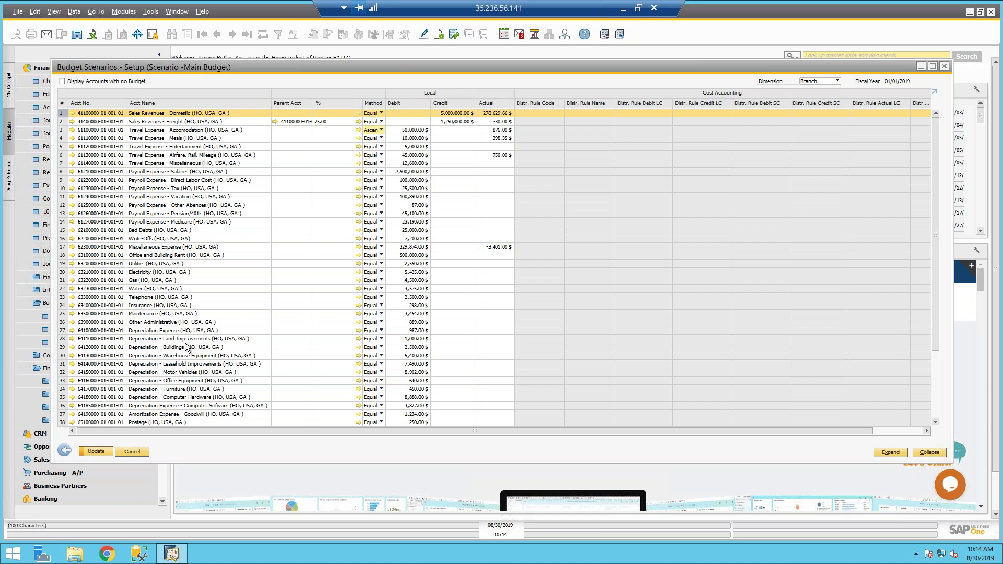
click(96, 452)
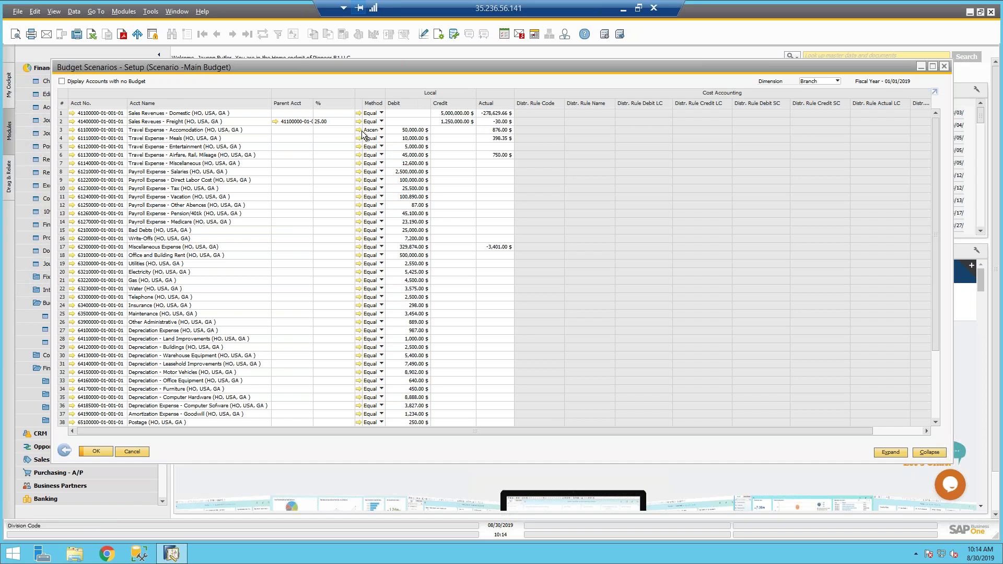
double_click(61, 129)
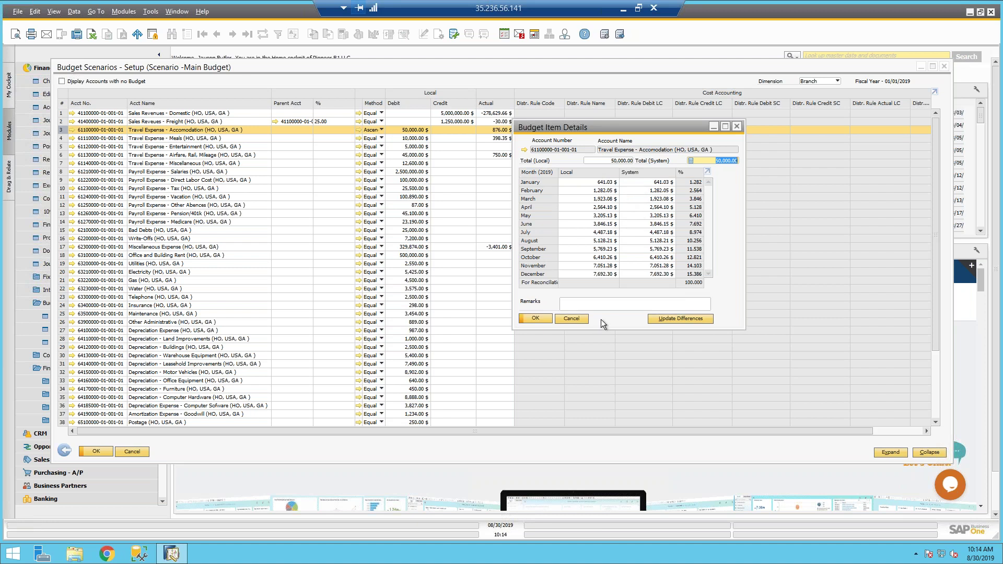
right_click(575, 321)
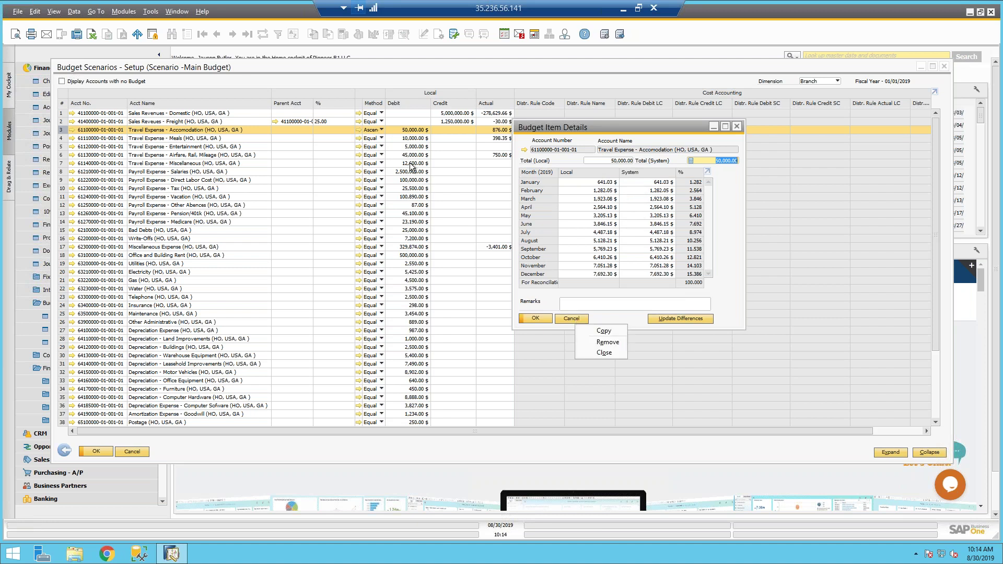
click(562, 319)
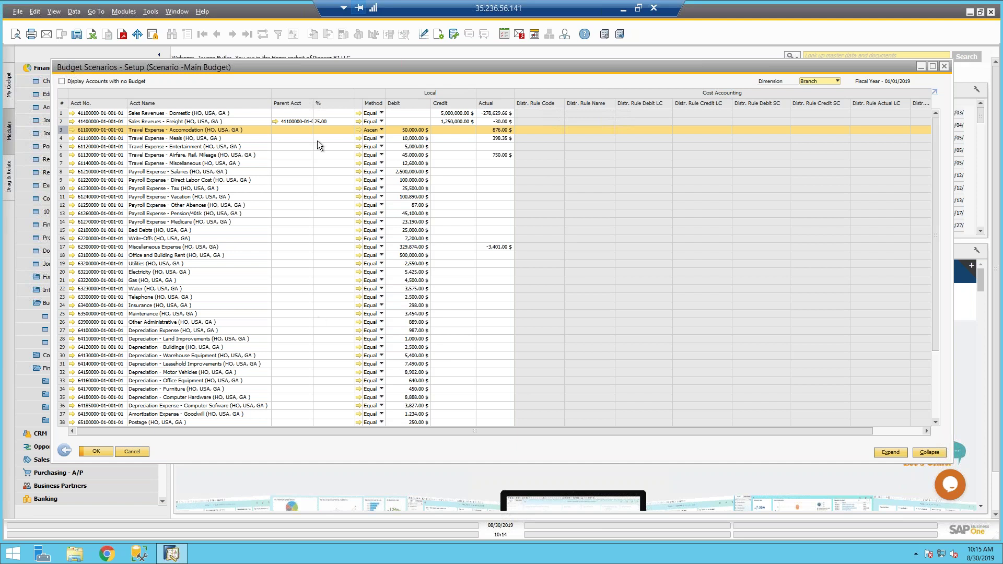
Step: Open the Optimistic Budget-01/01/2019 account grid, with amounts 20% above Main Budget
click(65, 450)
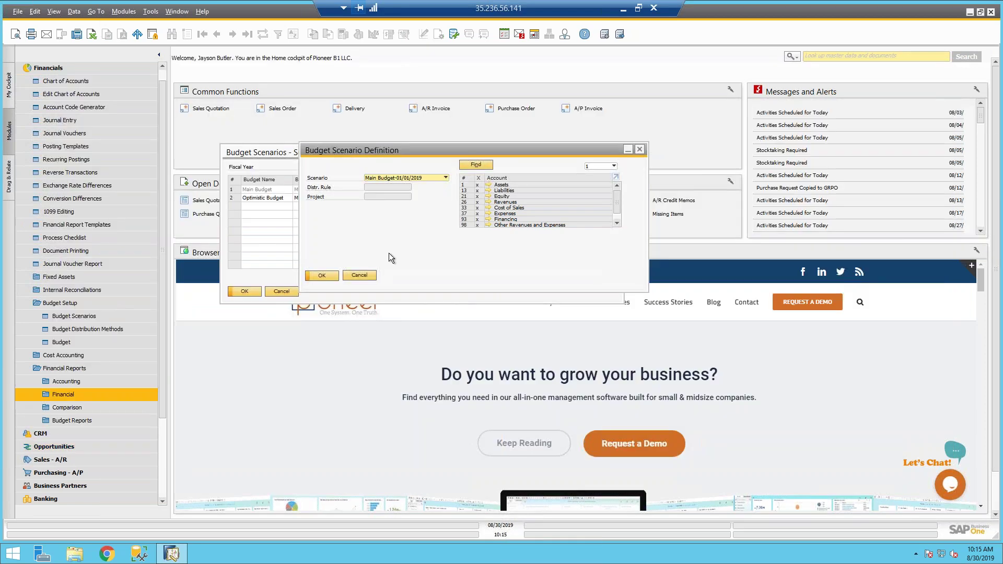
click(359, 276)
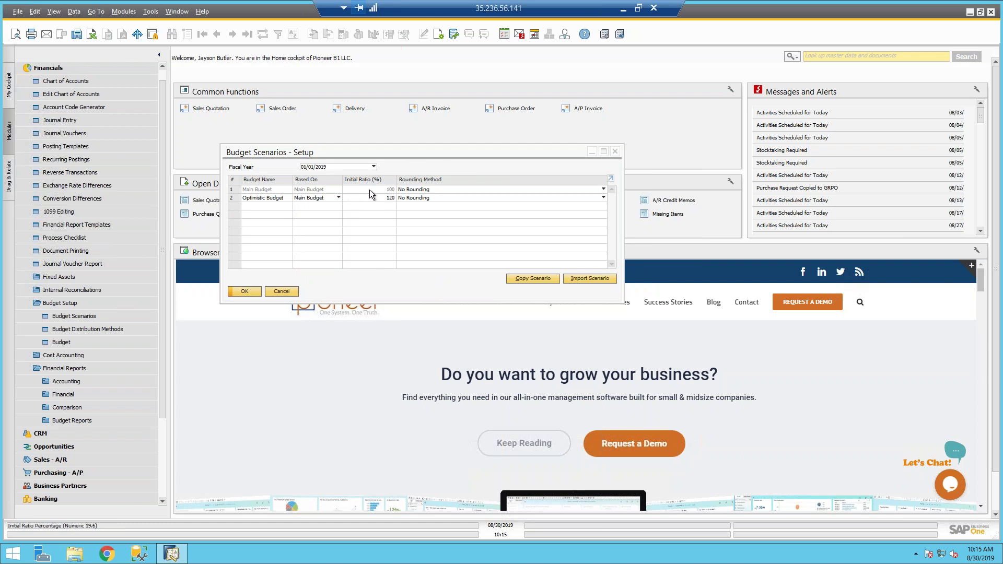
click(79, 343)
drag(402, 149, 341, 213)
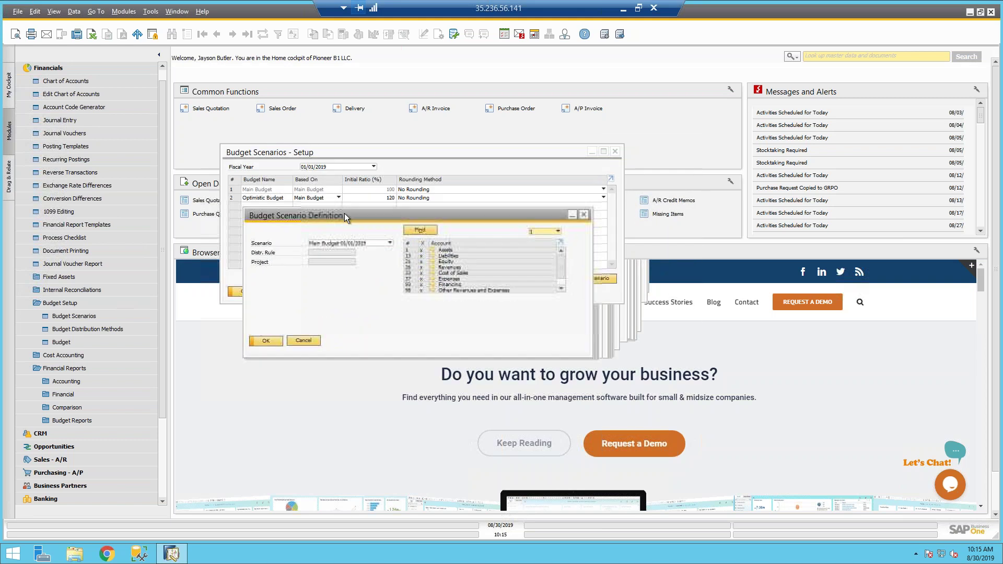
click(376, 243)
click(356, 305)
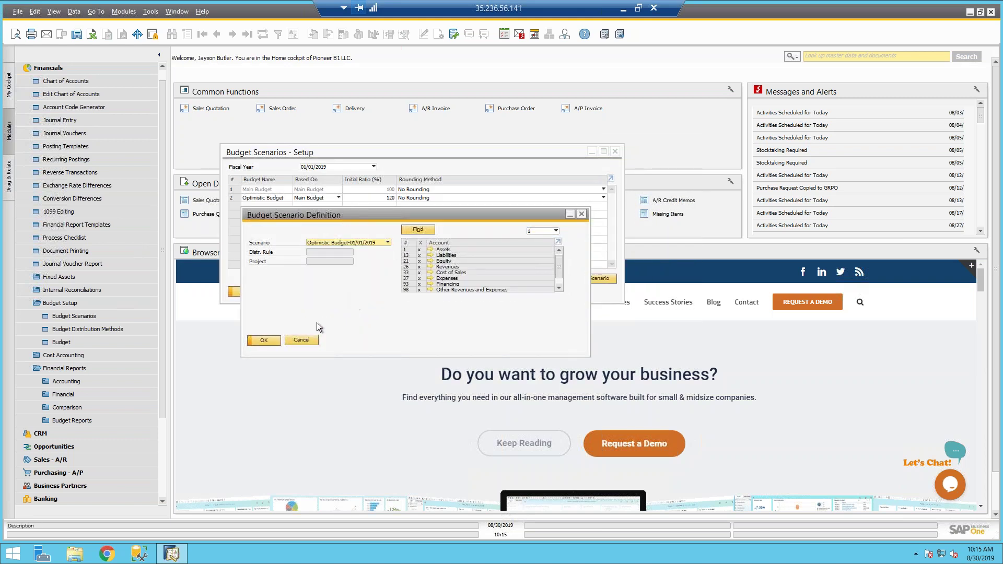
click(264, 340)
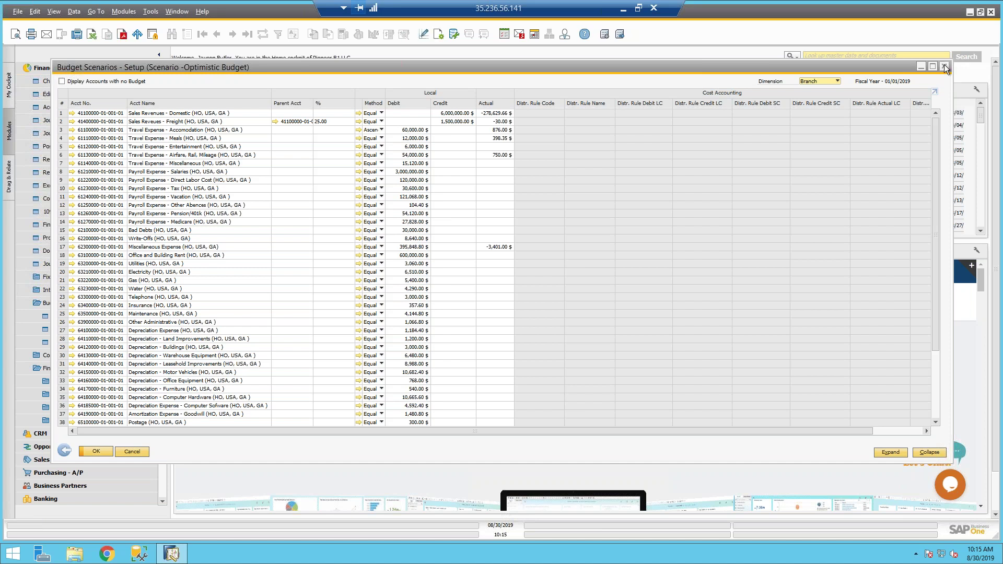
Step: Add a third budget scenario row named 'Copy Budget'
click(945, 66)
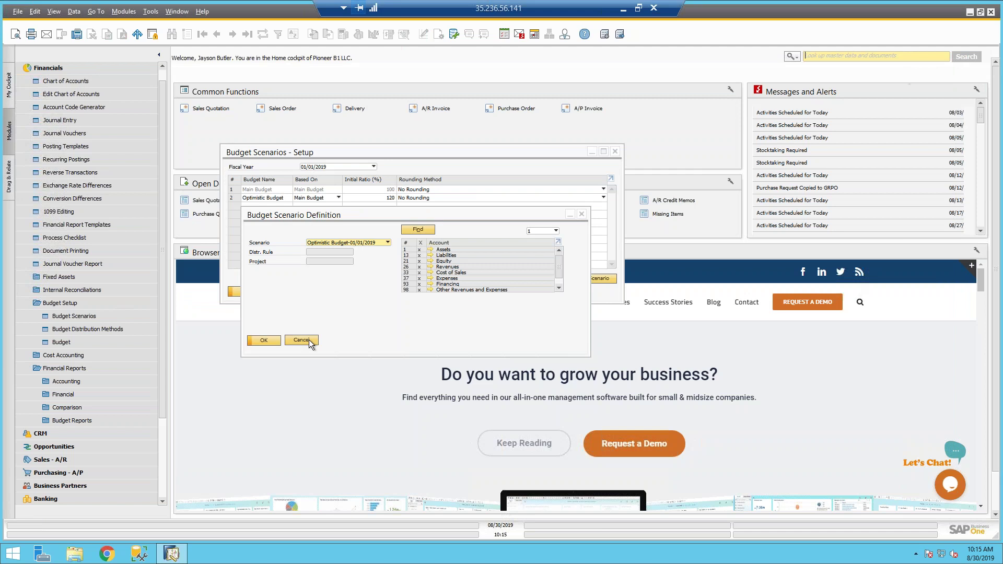
click(303, 341)
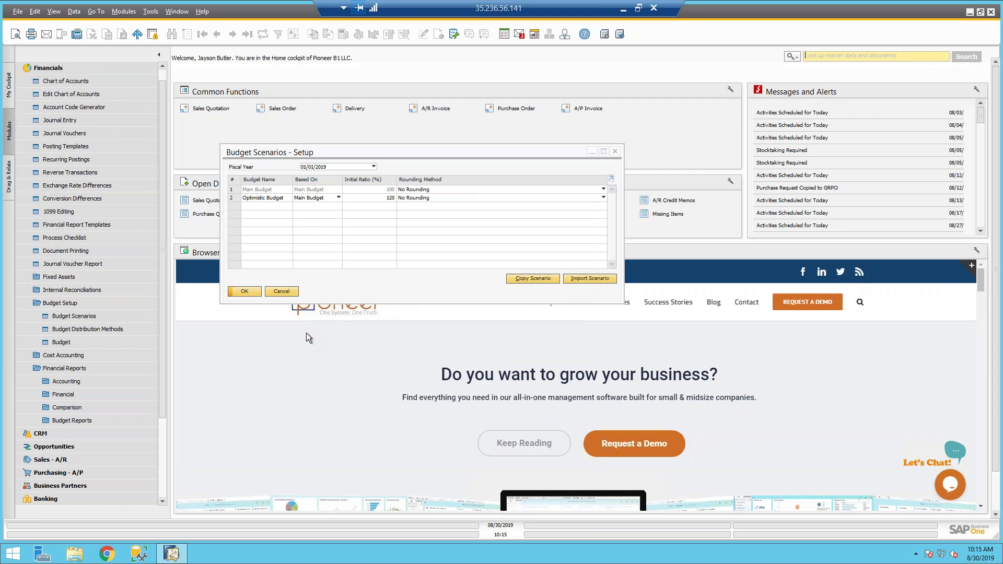
right_click(232, 187)
click(265, 224)
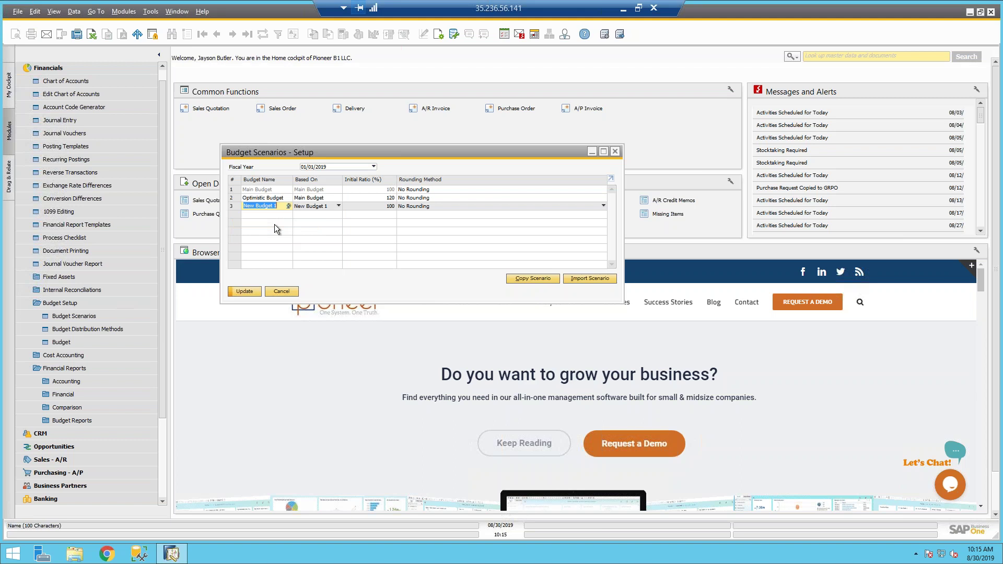
text(Cpy Budget)
key(BackSpace)
key(BackSpace)
key(BackSpace)
key(BackSpace)
key(BackSpace)
key(BackSpace)
text(opy Budge)
Step: Save the Copy Budget scenario and open its account grid, including accounts without budget
click(244, 291)
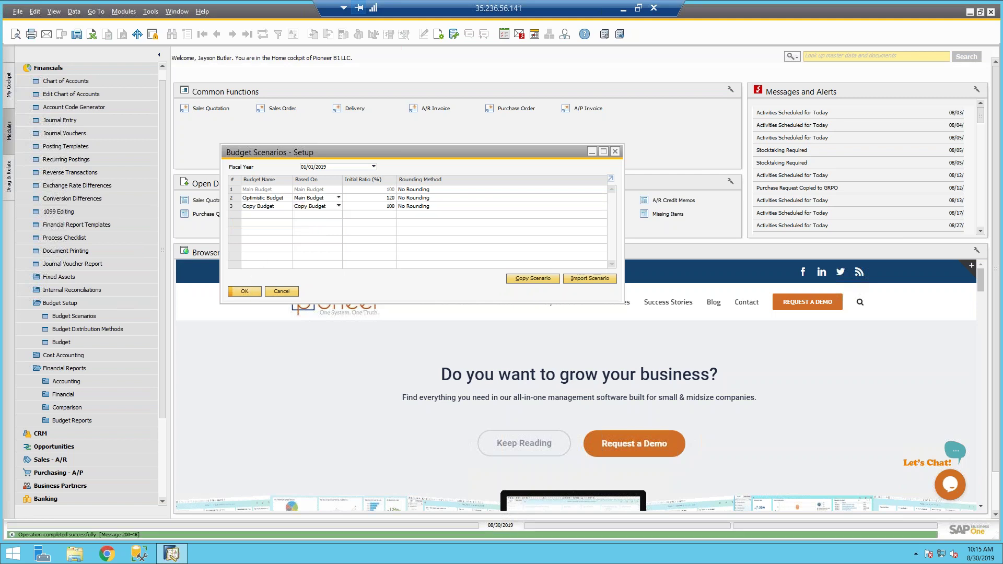
click(232, 206)
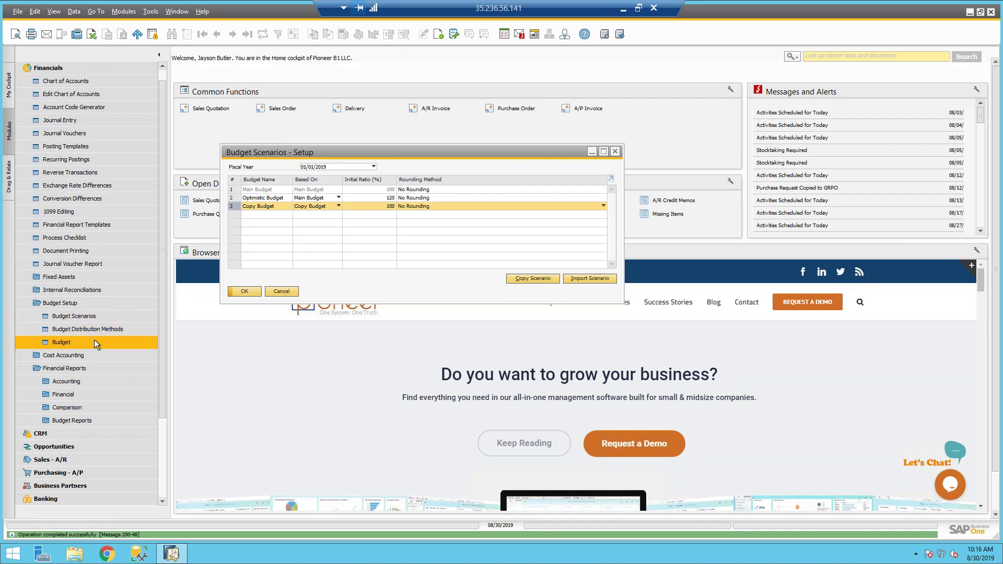
click(92, 341)
click(348, 243)
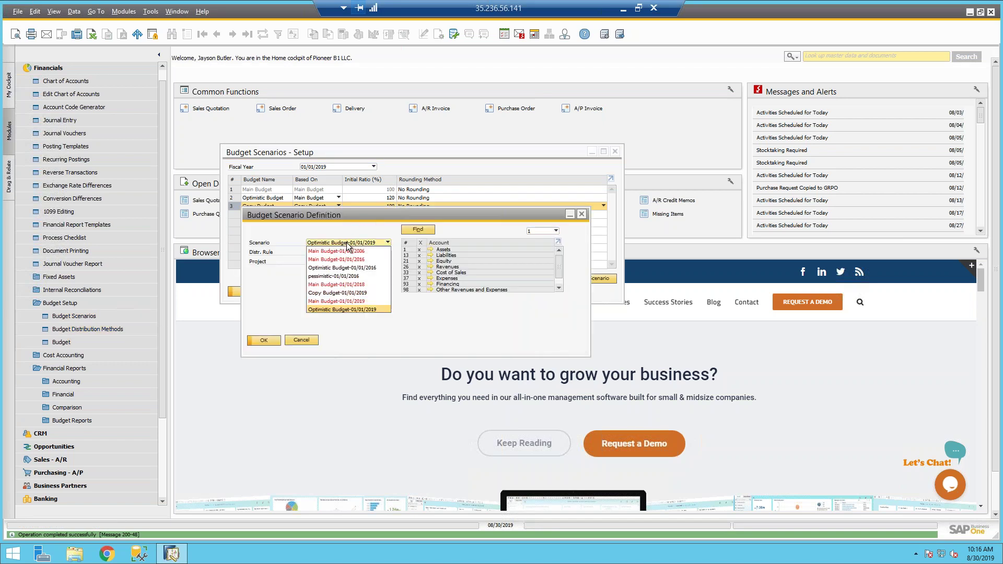
click(333, 294)
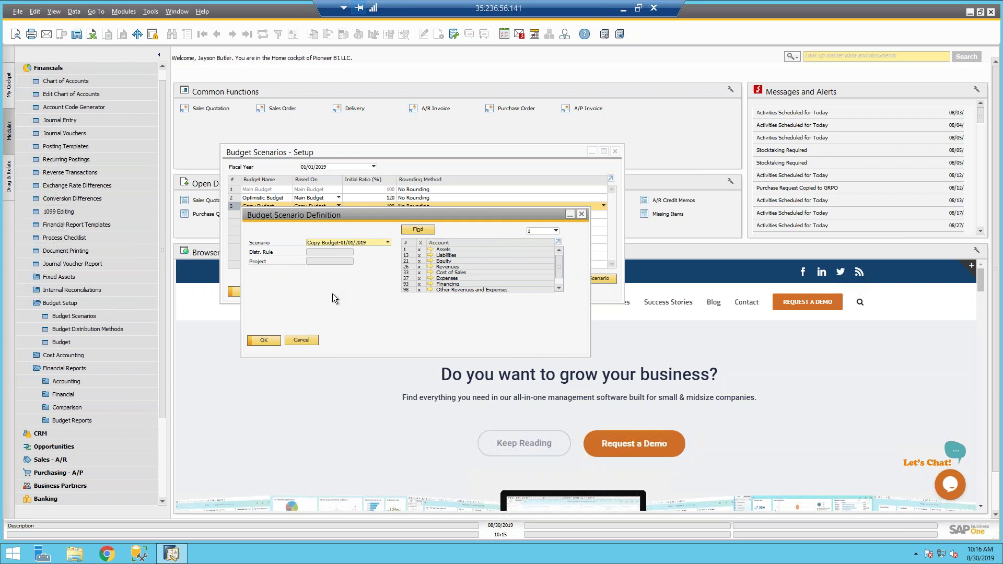
click(264, 339)
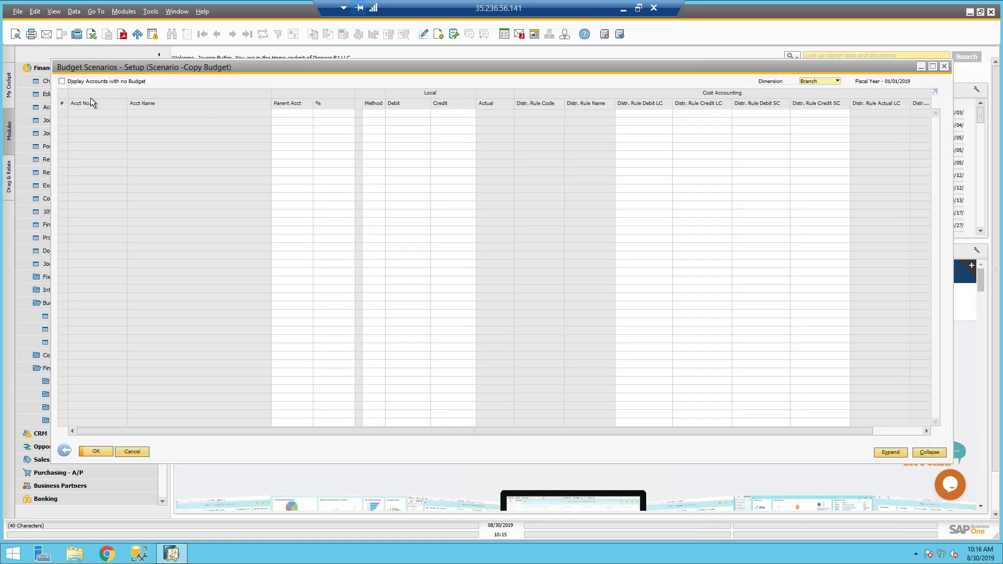
click(62, 81)
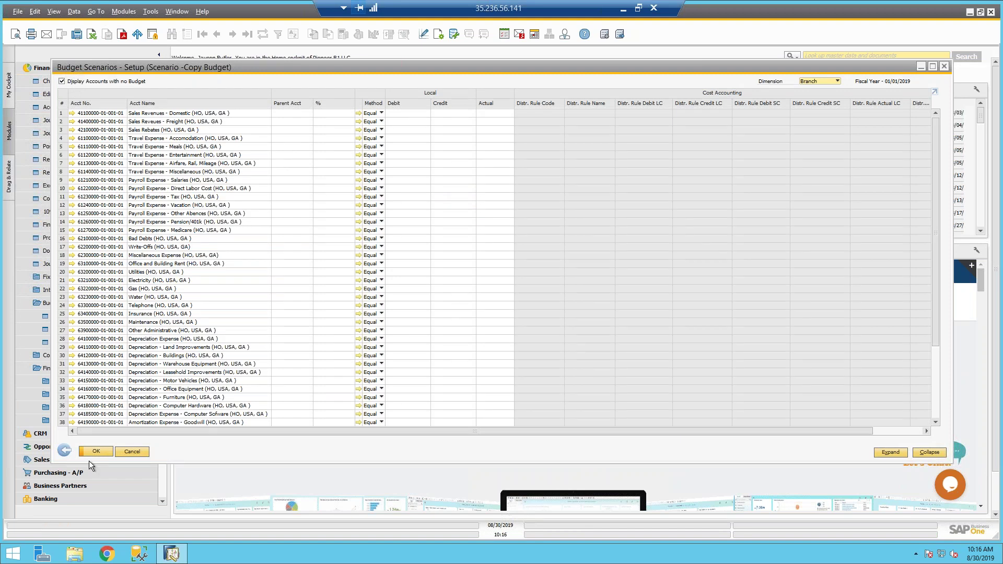
Step: Close the Copy Budget grid and definition window, then bring up Copy Budget Scenarios
click(65, 450)
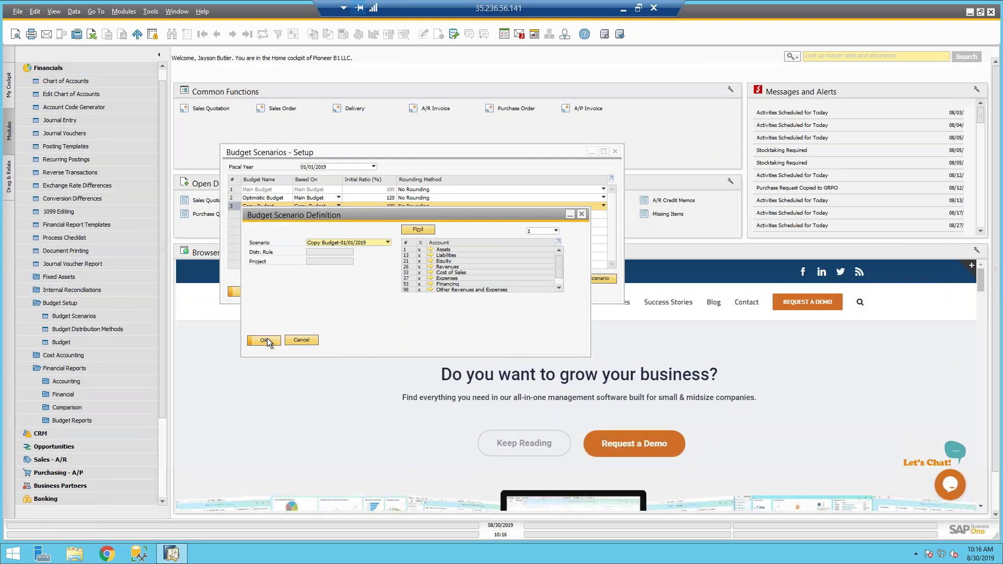
click(266, 340)
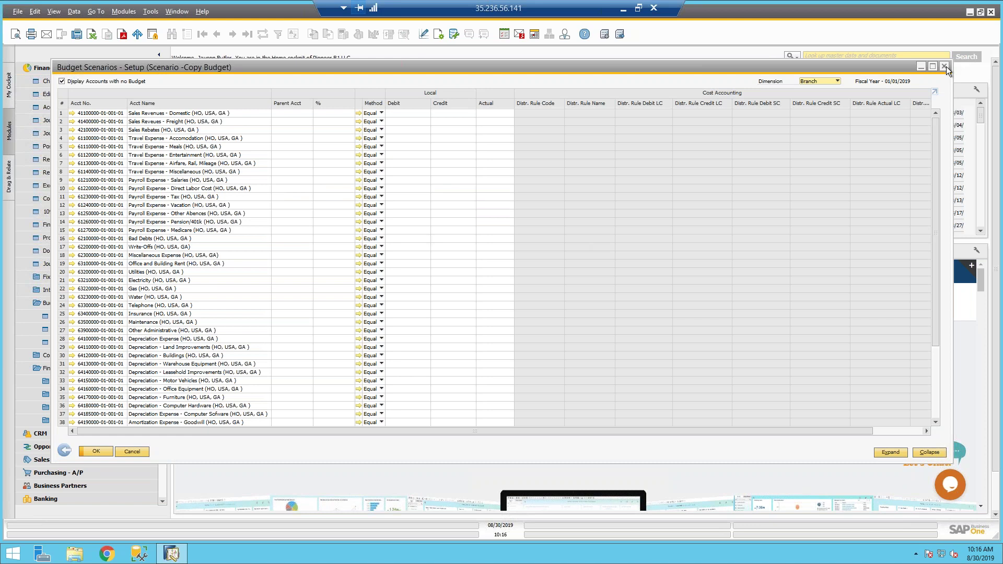
click(945, 66)
click(312, 340)
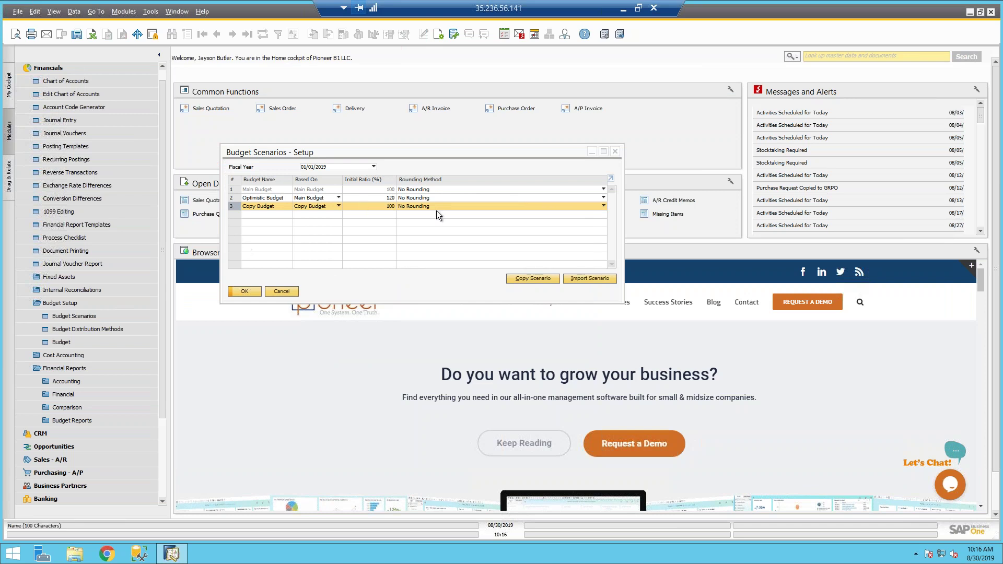
click(524, 278)
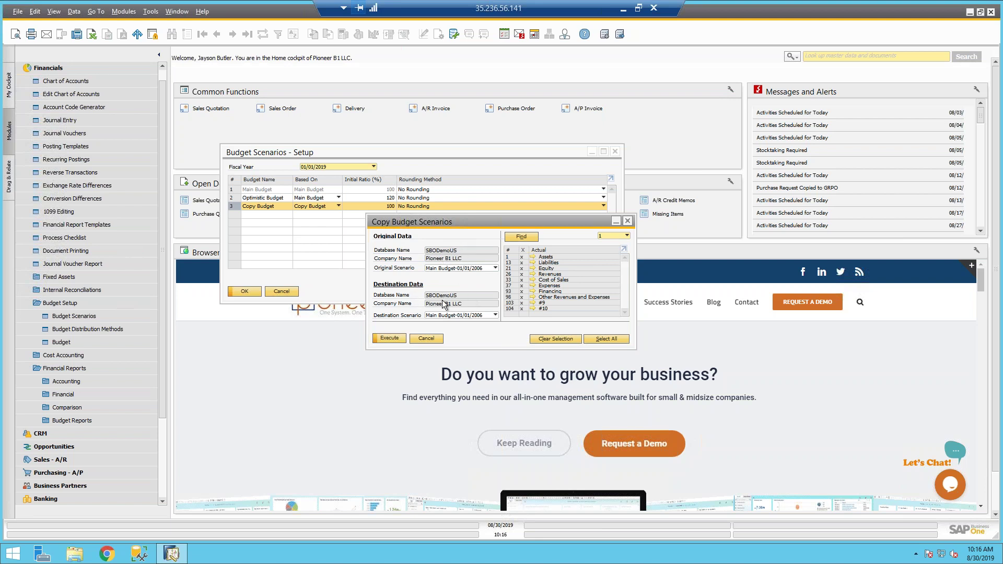
Step: Copy Actual Balance-01/01/2006 into the Copy Budget-01/01/2019 scenario
click(437, 269)
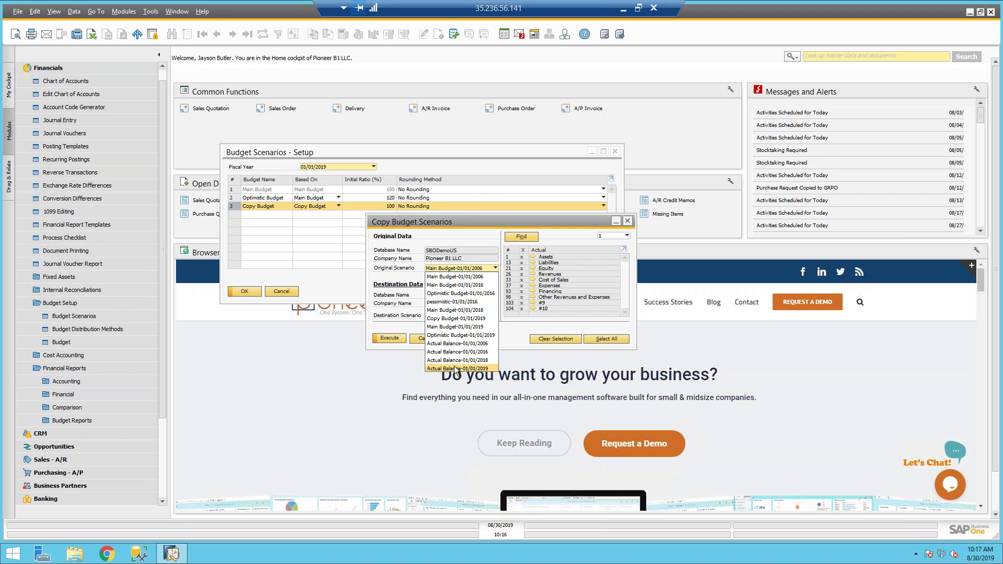
click(450, 360)
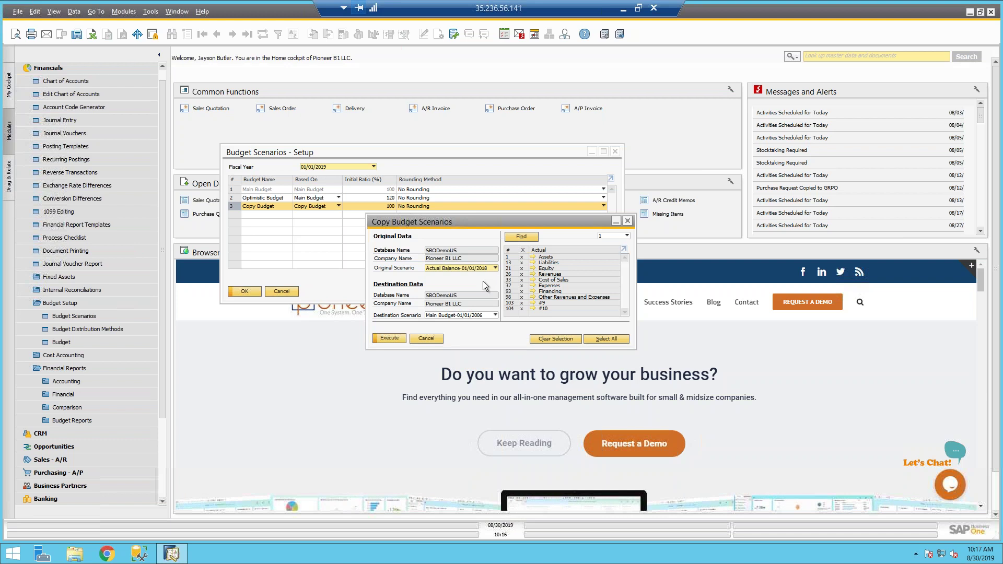
click(443, 316)
click(444, 366)
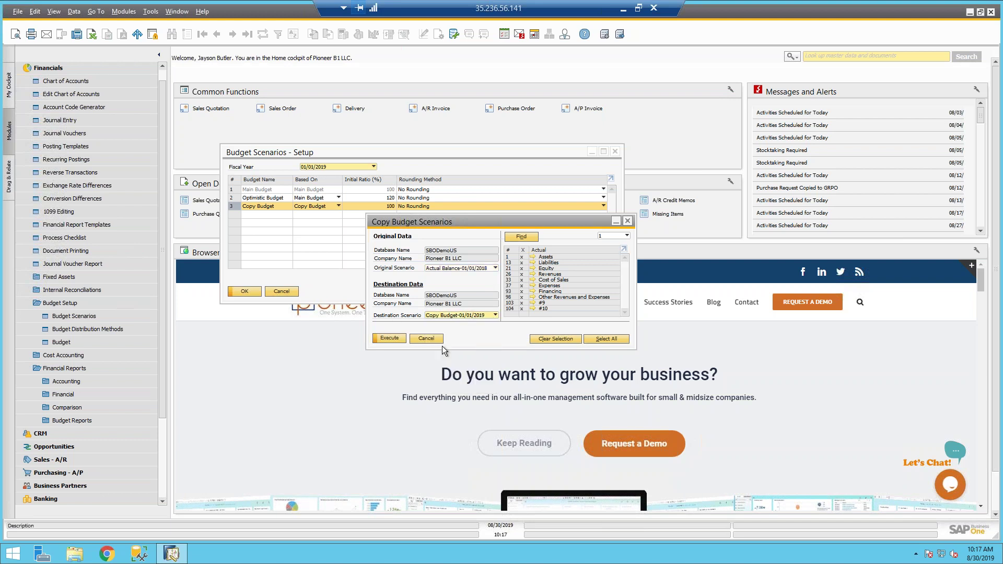
click(453, 268)
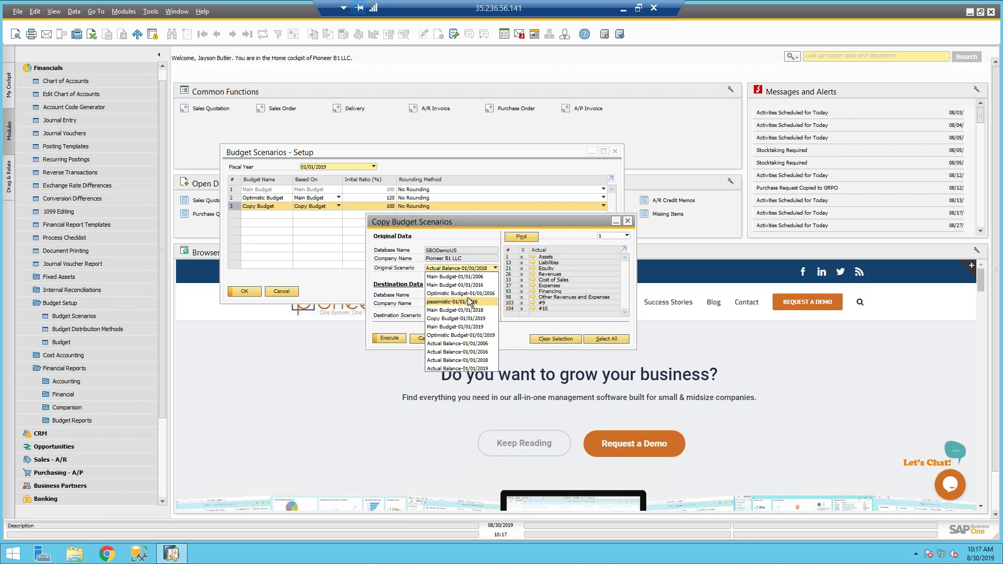
click(470, 344)
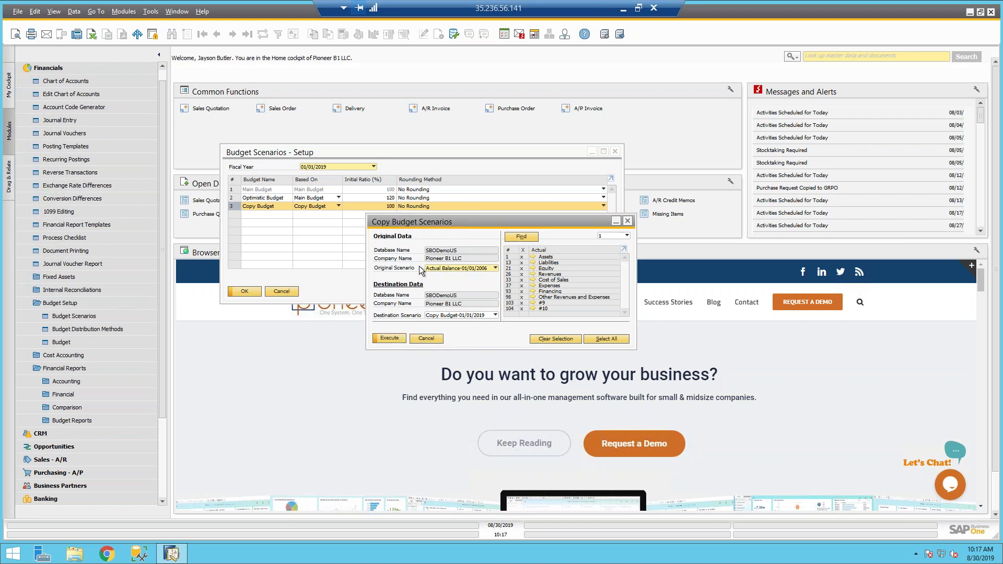
click(391, 337)
Step: Review the Copy Budget-01/01/2019 grid, showing 3,400.00 credit for Other Administrative
click(628, 223)
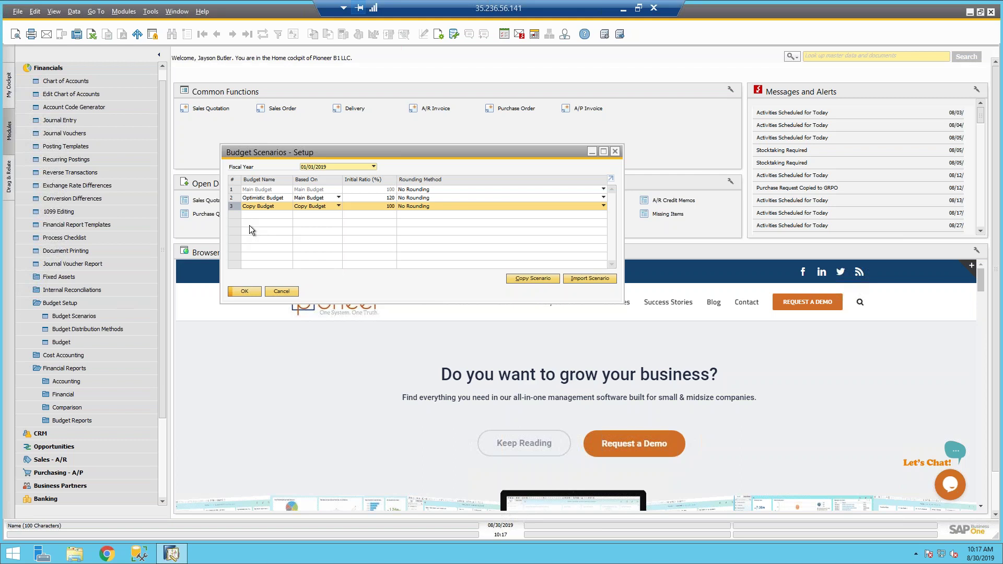
click(56, 340)
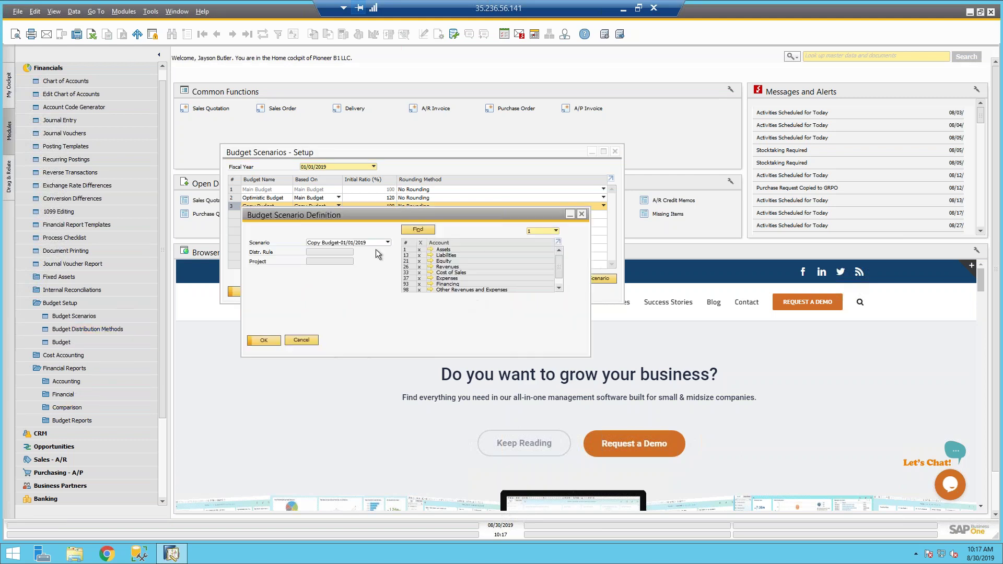
click(263, 340)
scroll(435, 262, down, 4)
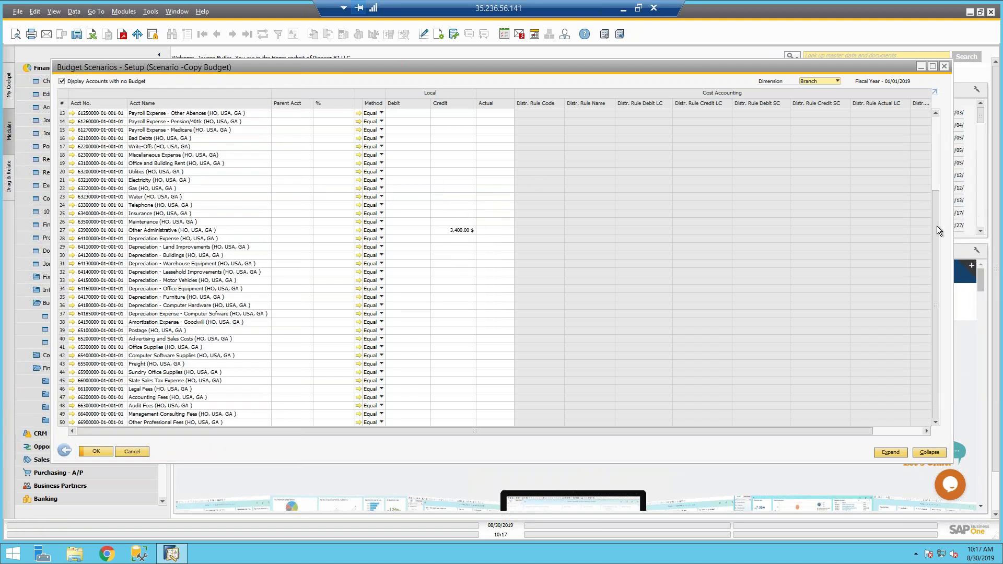
click(937, 143)
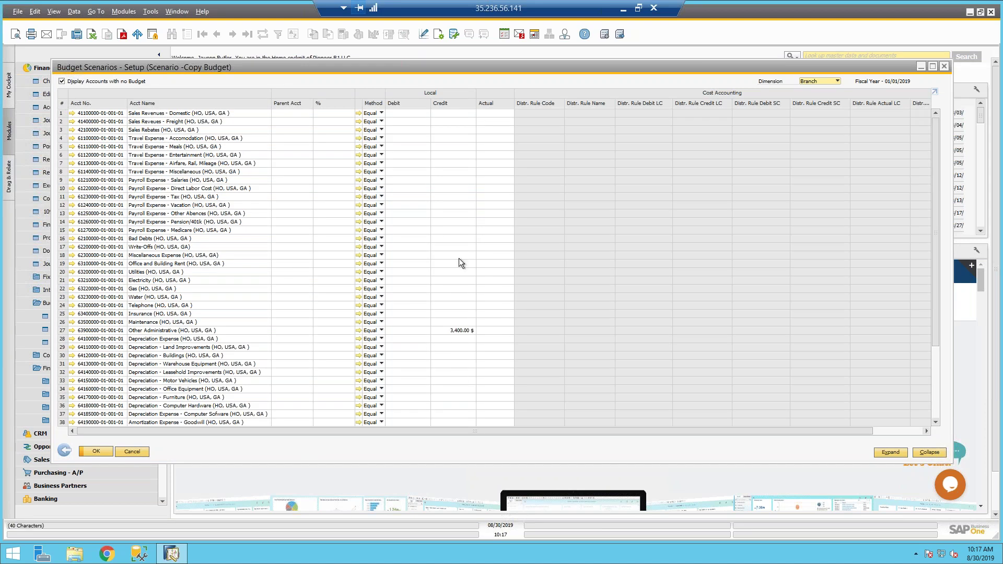
click(65, 452)
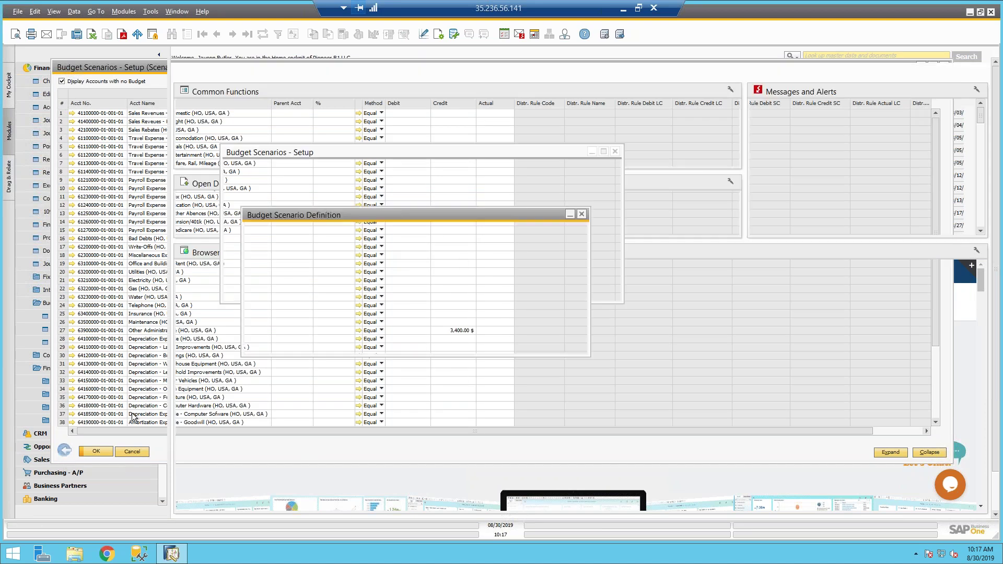
click(341, 243)
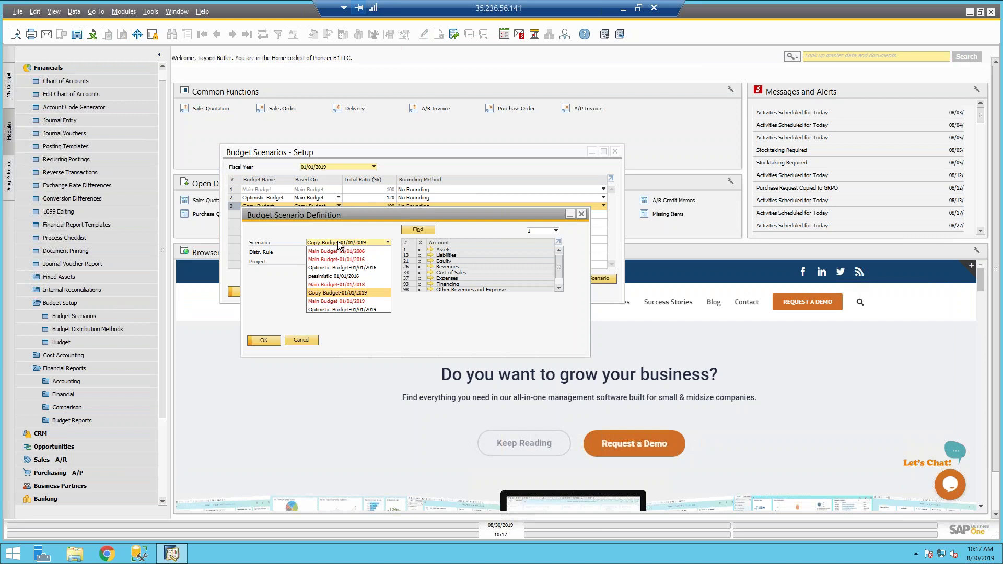
click(307, 341)
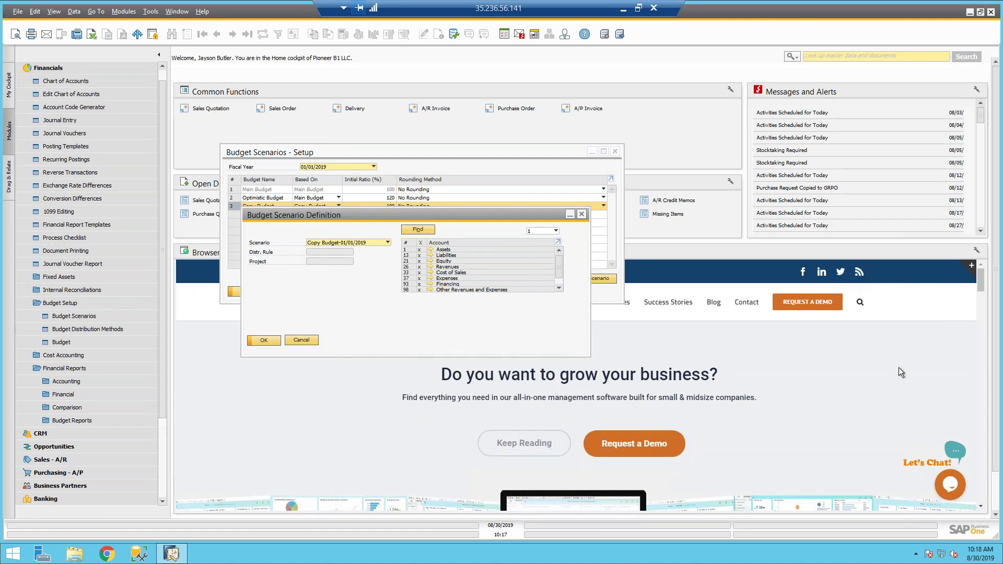
Step: Copy Optimistic Budget-01/01/2019 into Copy Budget-01/01/2019, overwriting all accounts
click(581, 213)
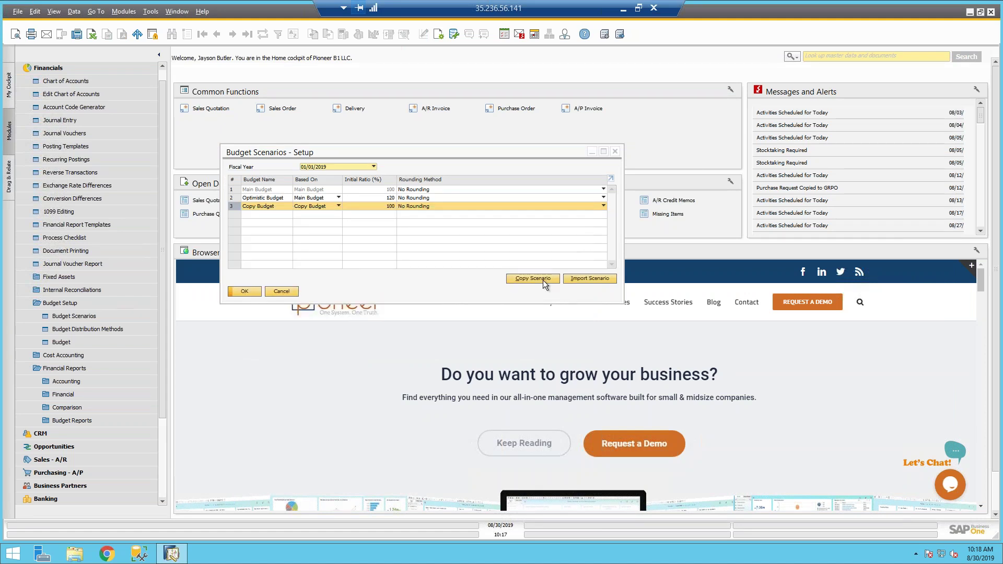
click(541, 277)
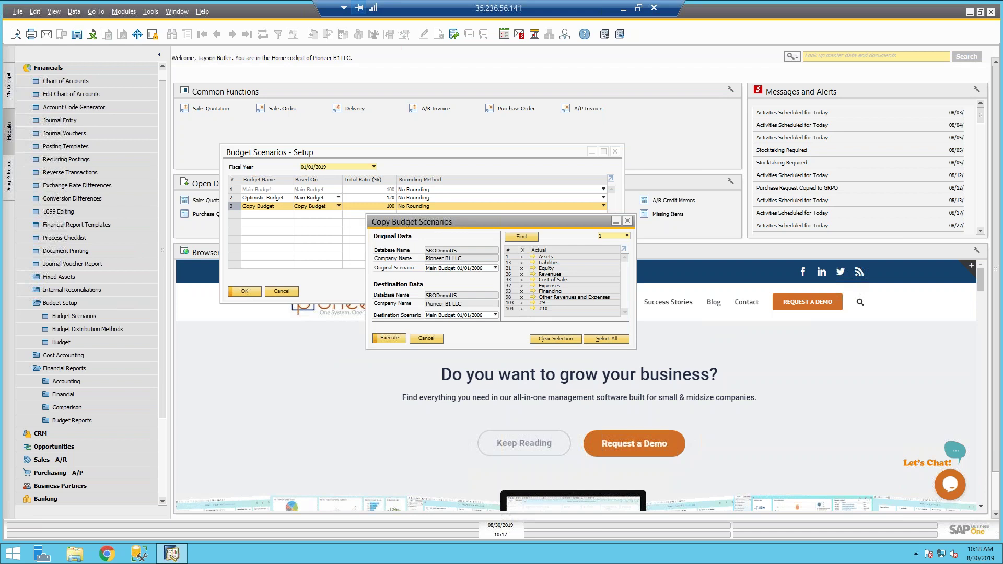
click(471, 269)
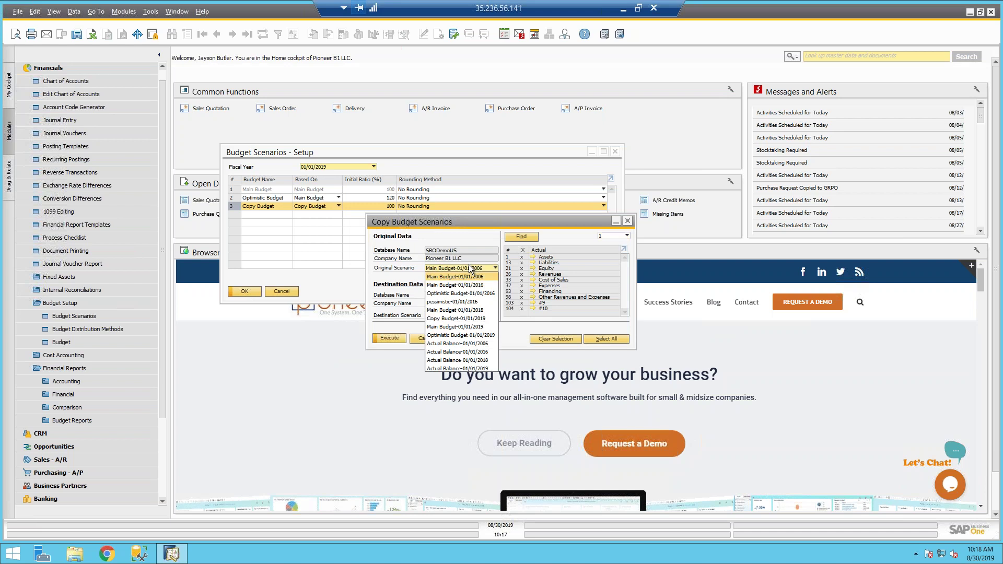
click(452, 336)
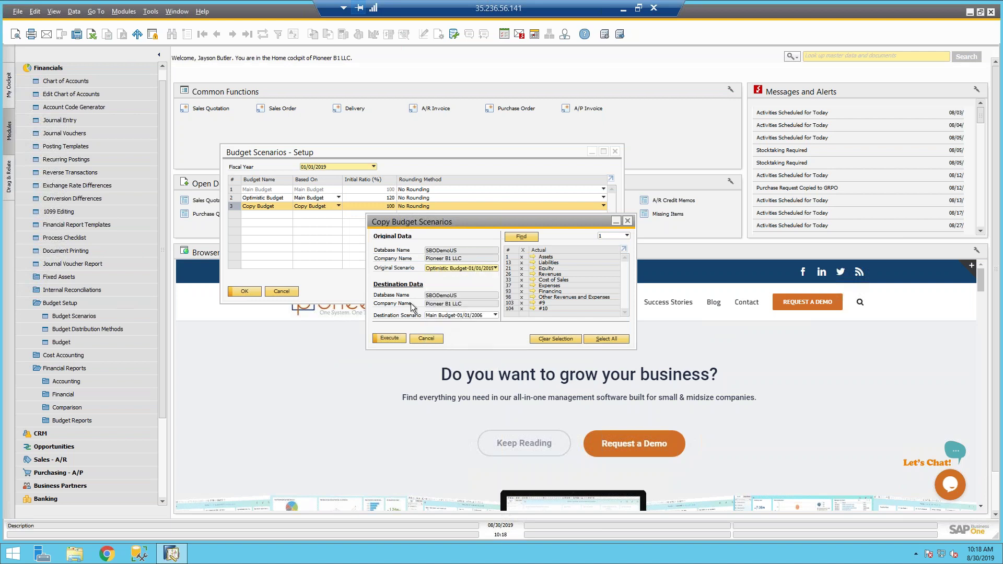
click(465, 315)
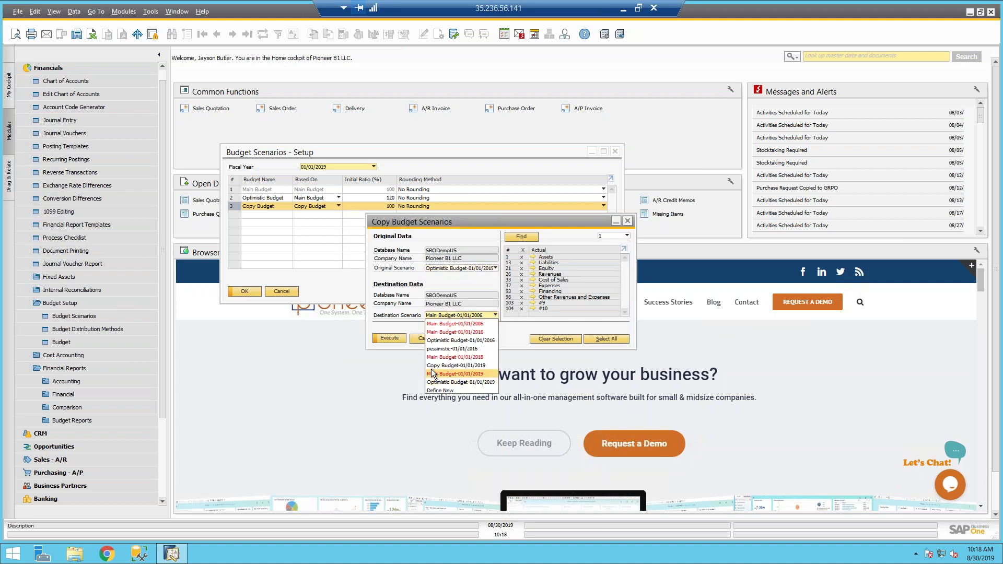
click(430, 365)
click(387, 338)
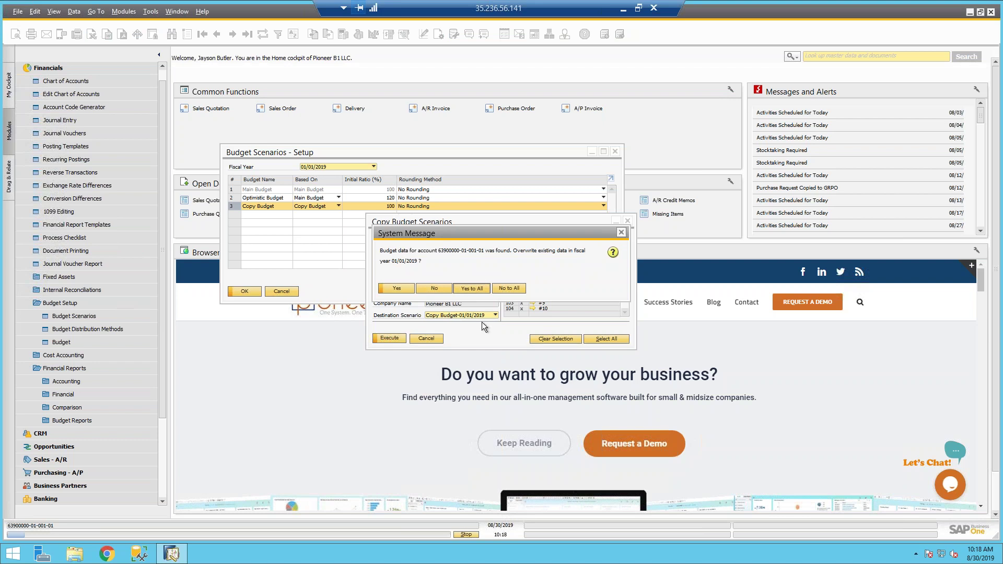
click(462, 289)
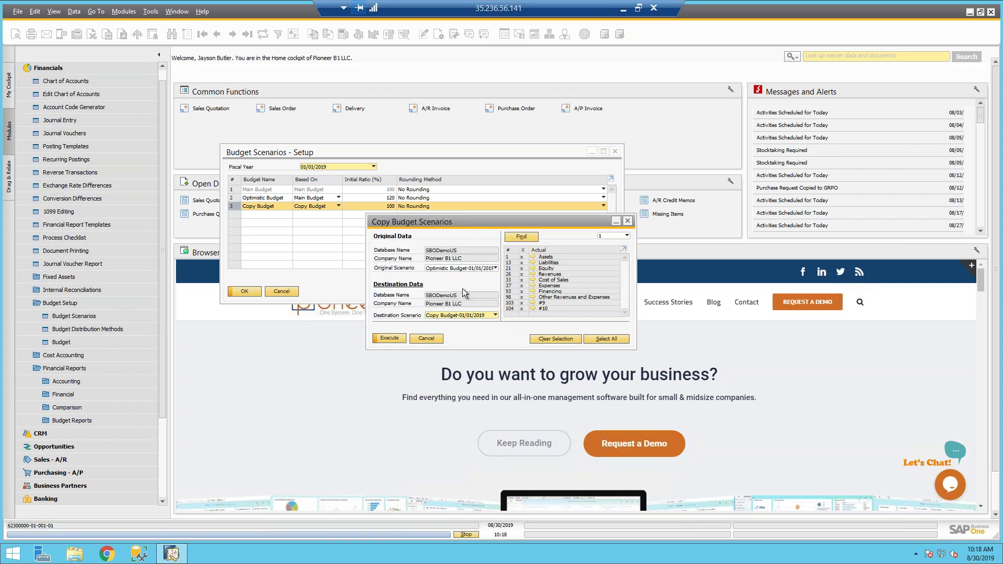
Step: Reopen the Copy Budget grid, now showing 6,000,000.00 credit for Sales Revenues - Domestic
click(424, 339)
click(77, 343)
click(274, 342)
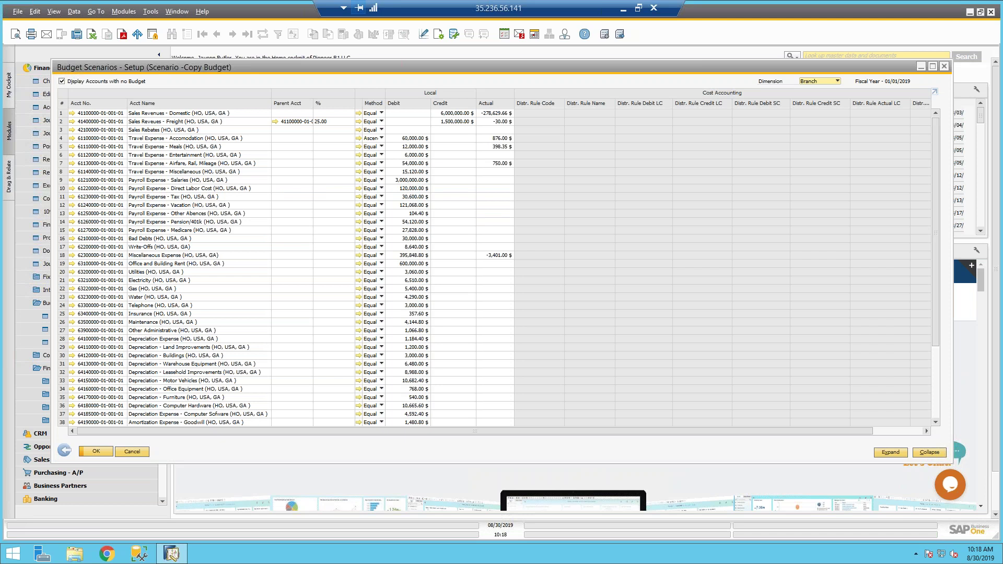
Step: Close the Copy Budget grid and the Budget Scenario Definition window
click(65, 451)
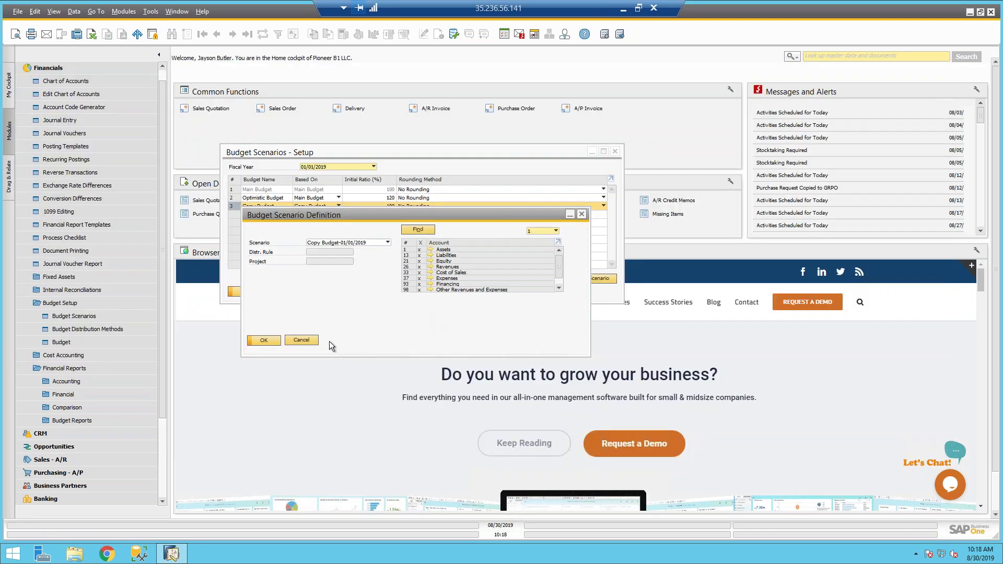
click(311, 340)
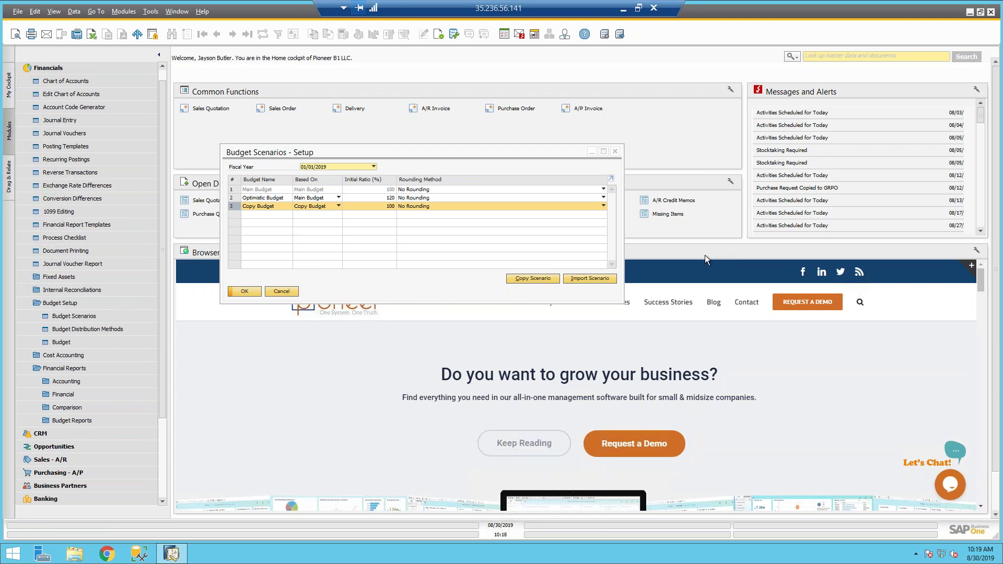
Step: Add and save a fourth scenario, 'Imported Scenario', then start importing into it
right_click(234, 181)
click(261, 215)
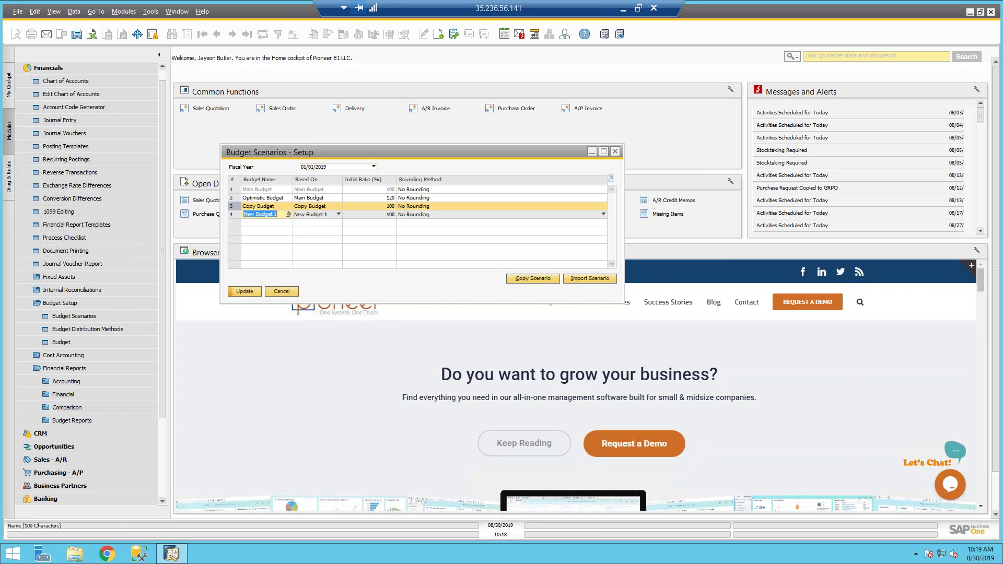
text(Imported Scenario)
key(Tab)
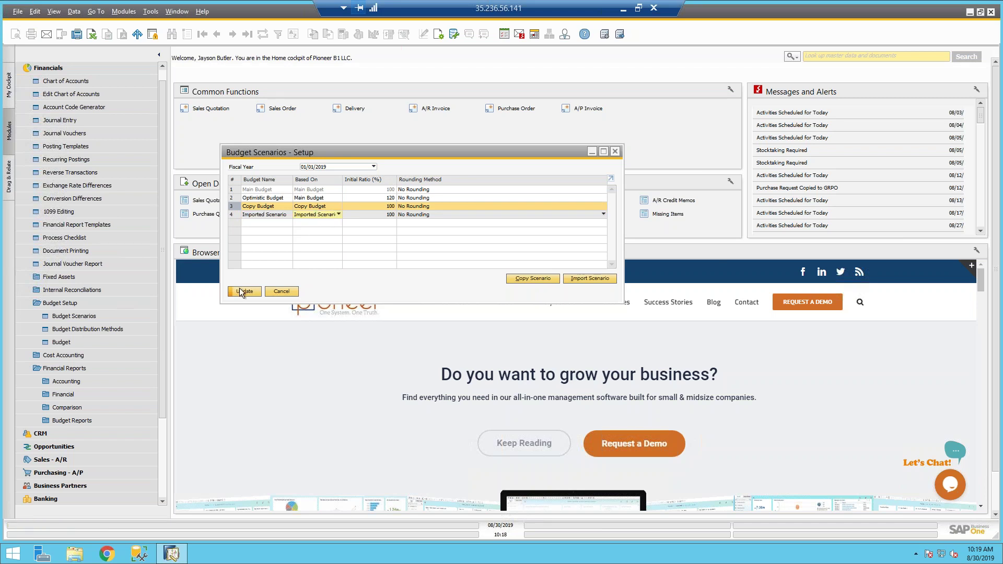
click(239, 289)
click(233, 214)
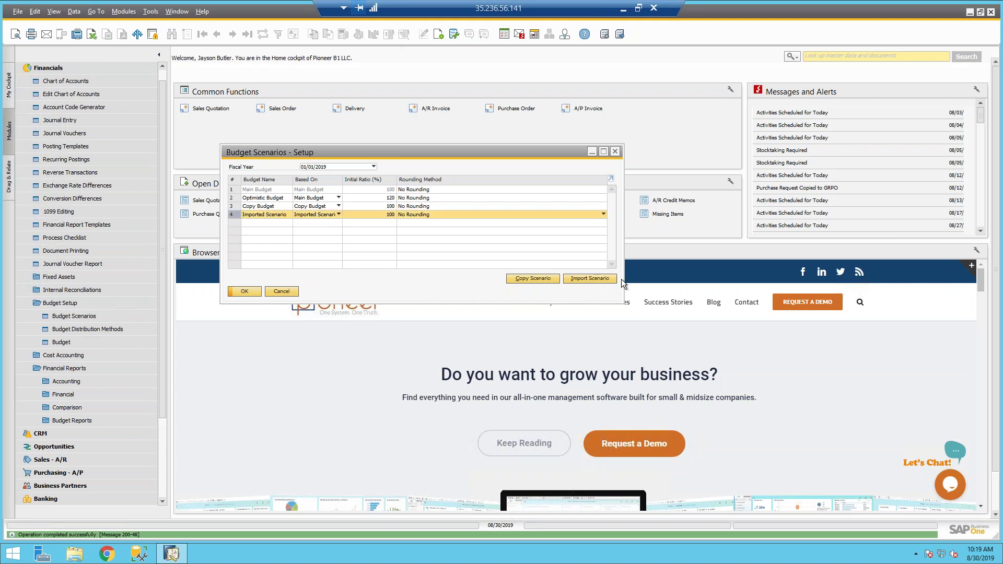
click(583, 281)
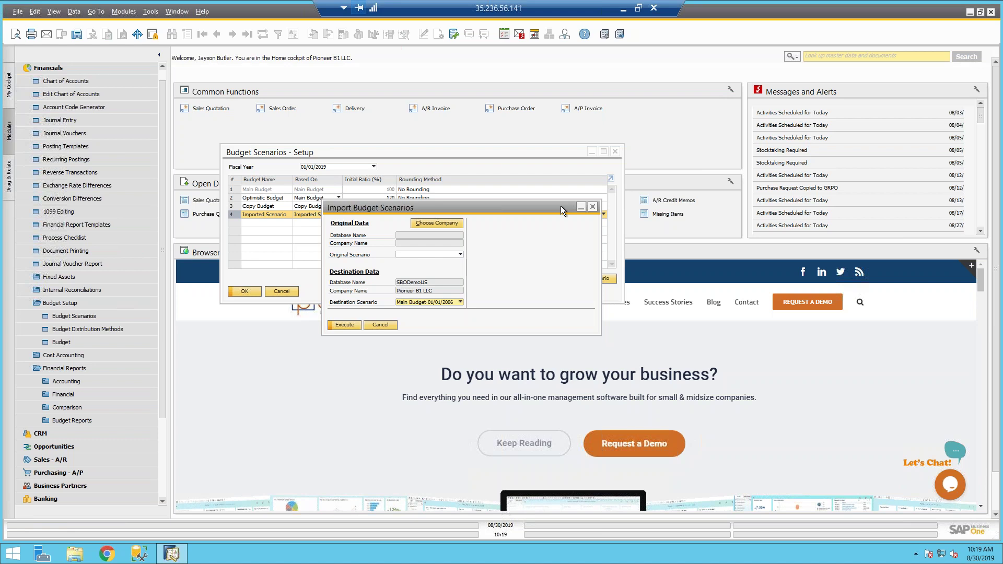
Step: Choose Test/Demo 2 Company as the import source company, entering its password
click(425, 224)
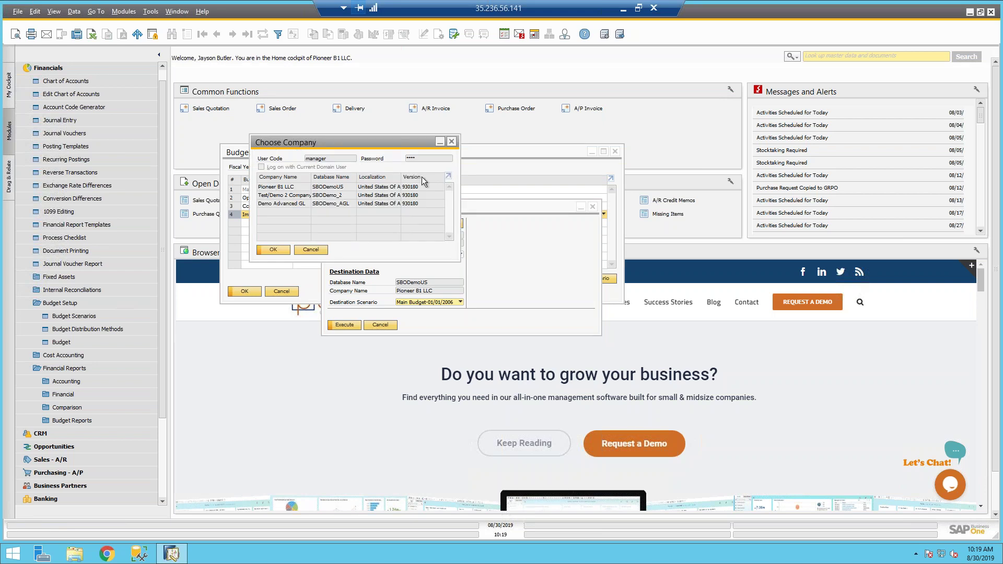
click(276, 196)
click(418, 158)
text(manag)
click(270, 250)
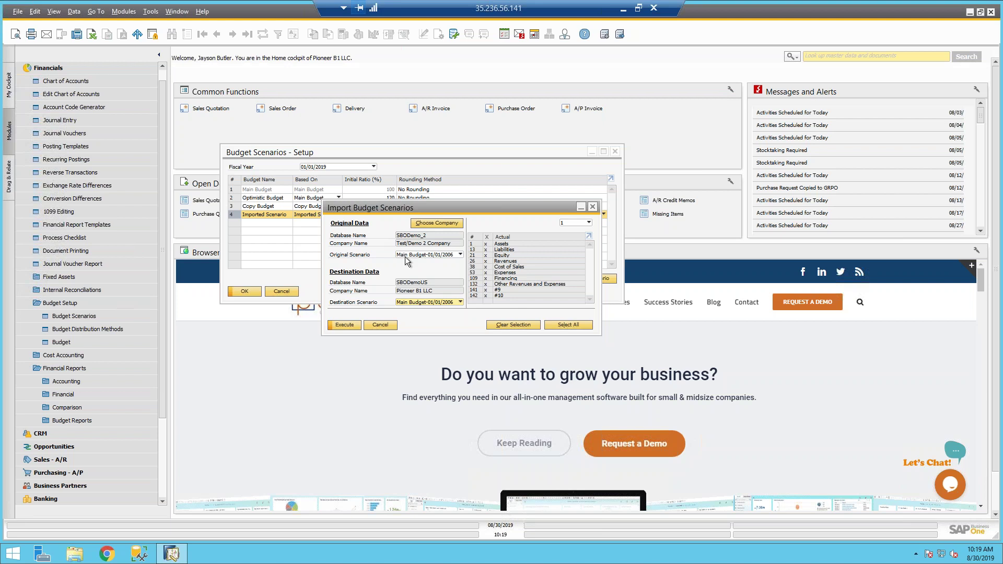
Step: Import Actual Balance-01/01/2006 into Imported Scenario, then close the import window
click(405, 257)
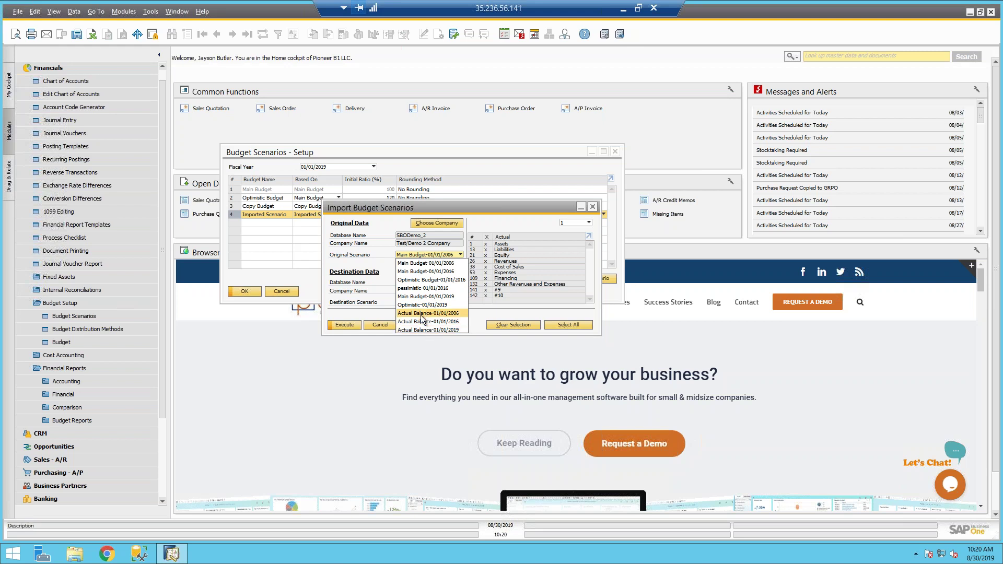
click(419, 314)
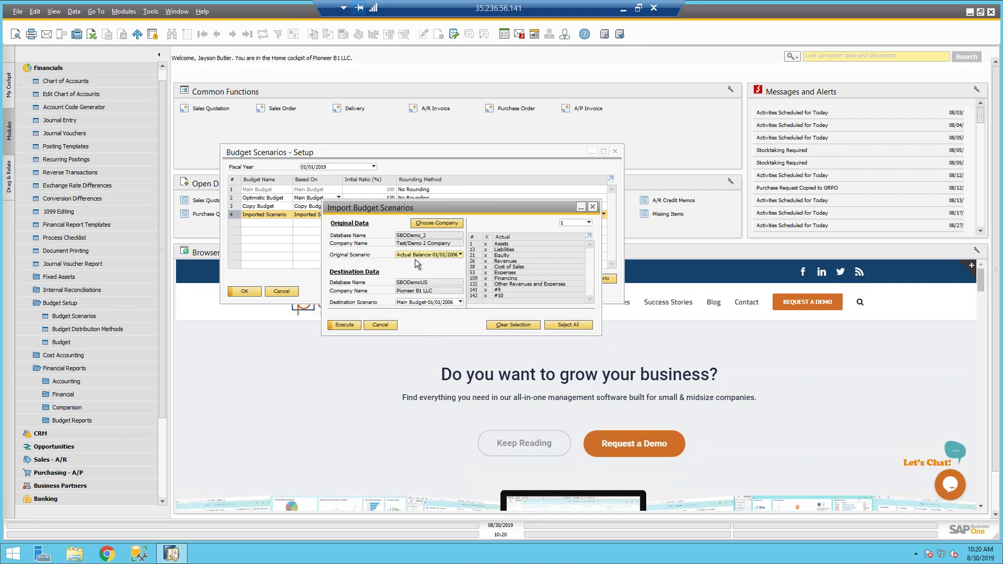
click(421, 303)
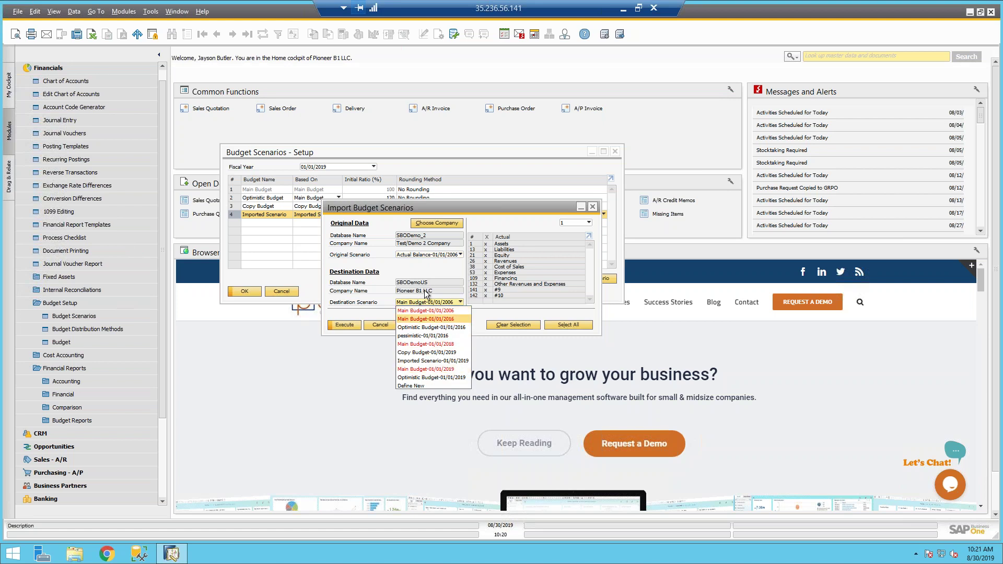
click(426, 260)
click(435, 303)
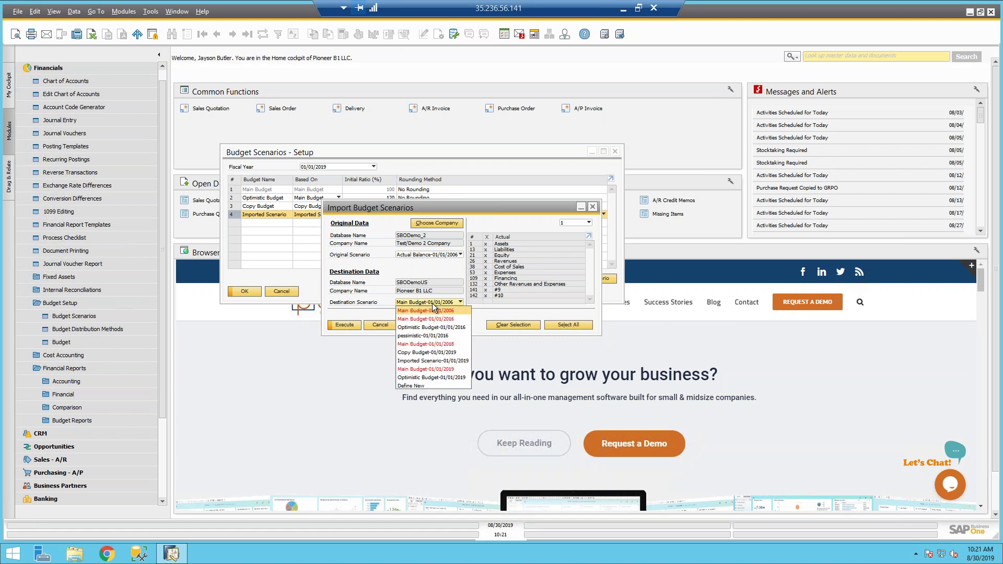
click(424, 366)
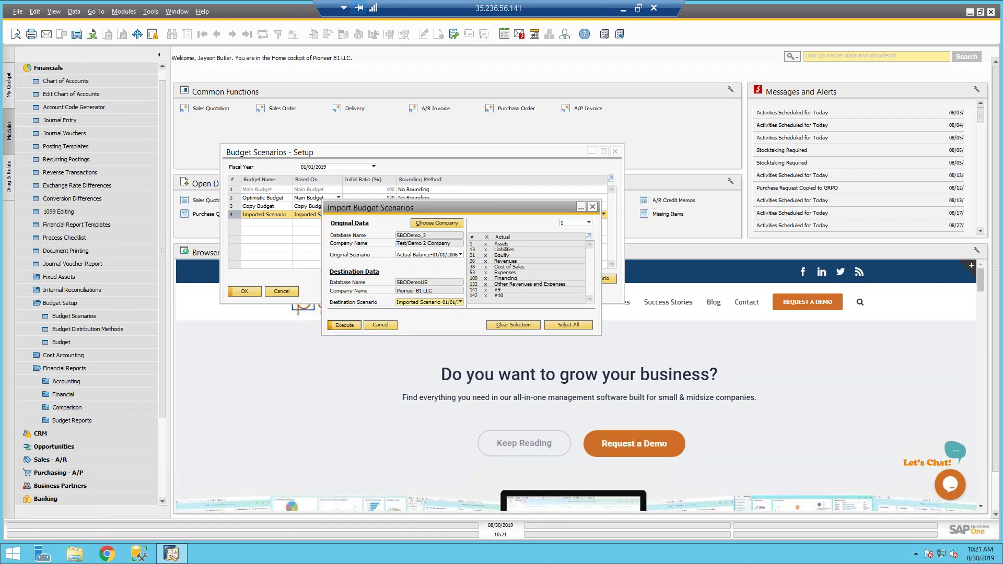
click(344, 325)
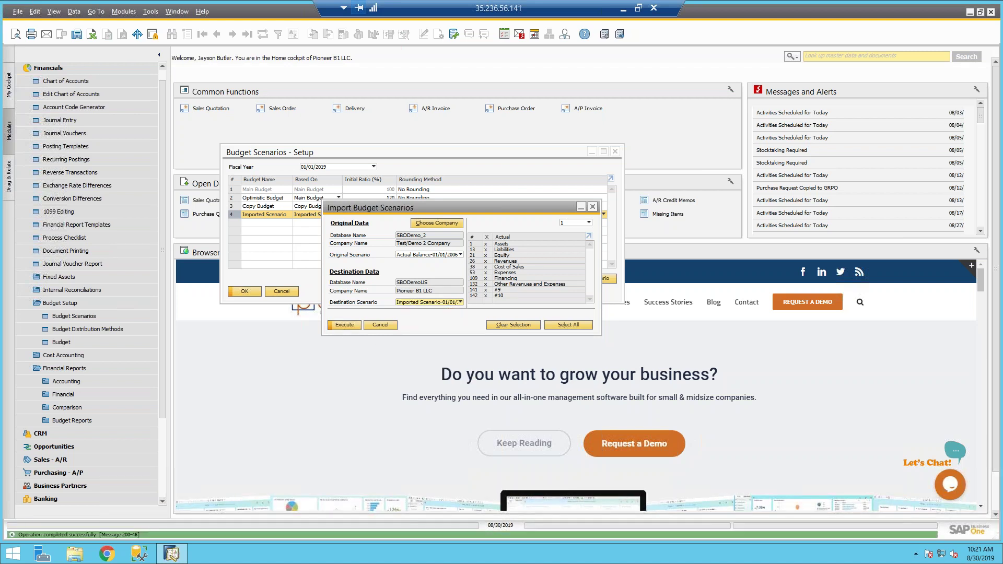
click(593, 207)
Step: View the Imported Scenario-01/01/2019 account budget grid, then close it
click(71, 343)
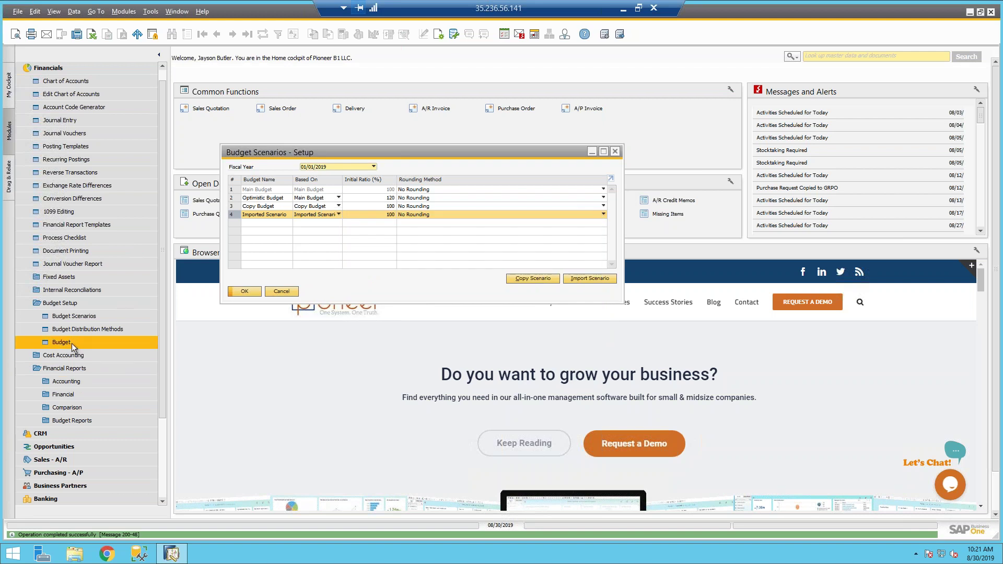
click(318, 248)
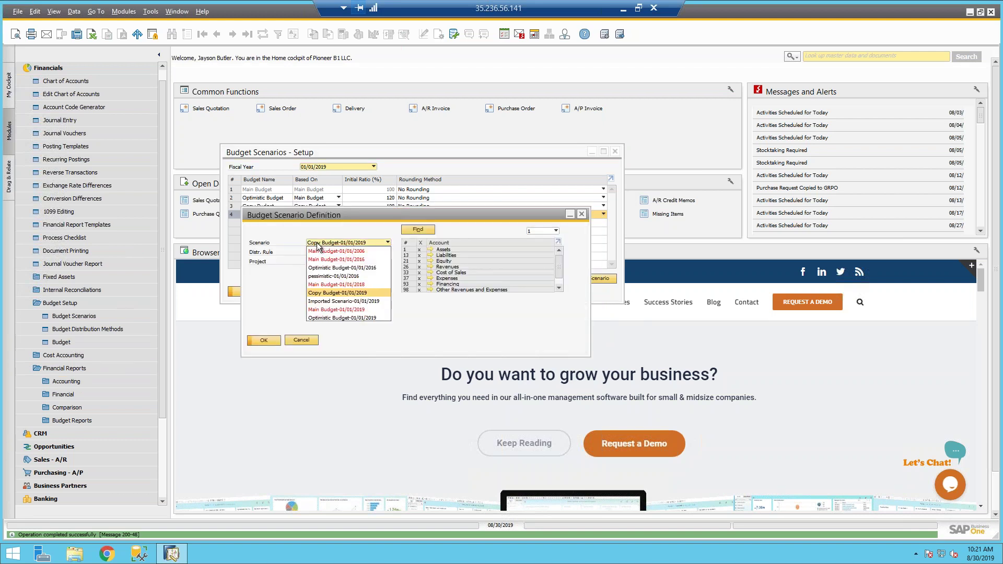
click(330, 305)
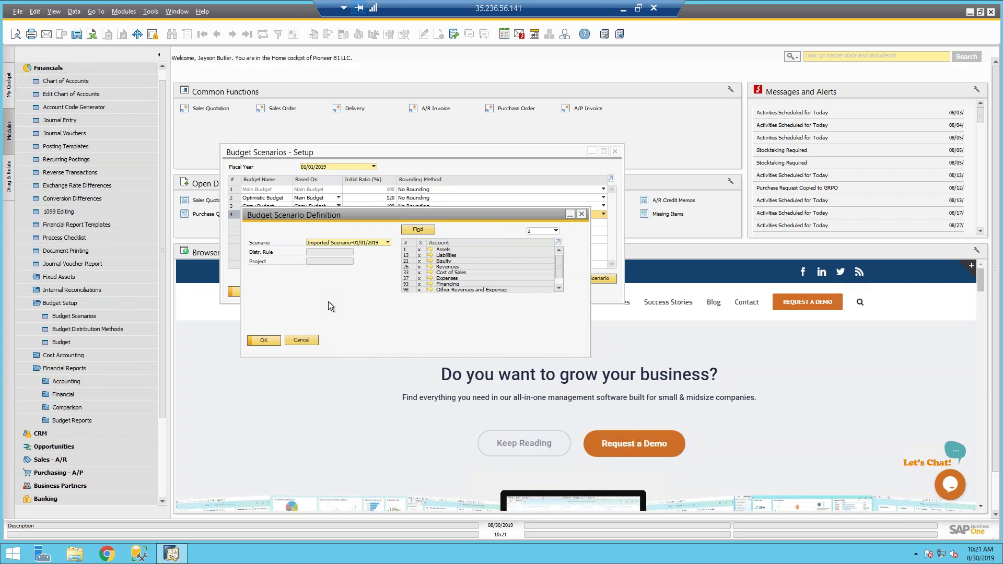
click(264, 341)
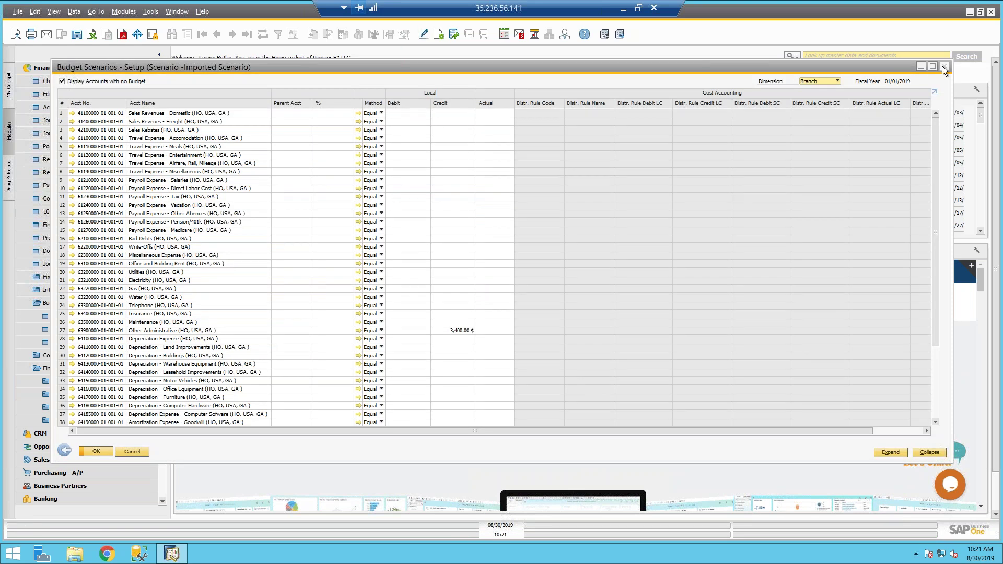
click(944, 67)
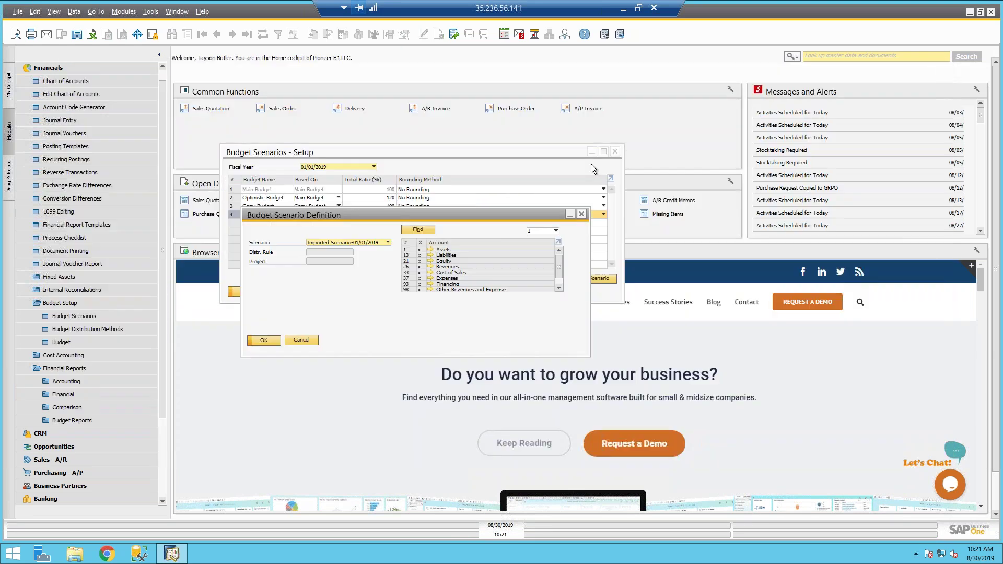
Step: Cancel the new import, close the Setup and Definition windows, and collapse Financials
click(400, 152)
click(576, 277)
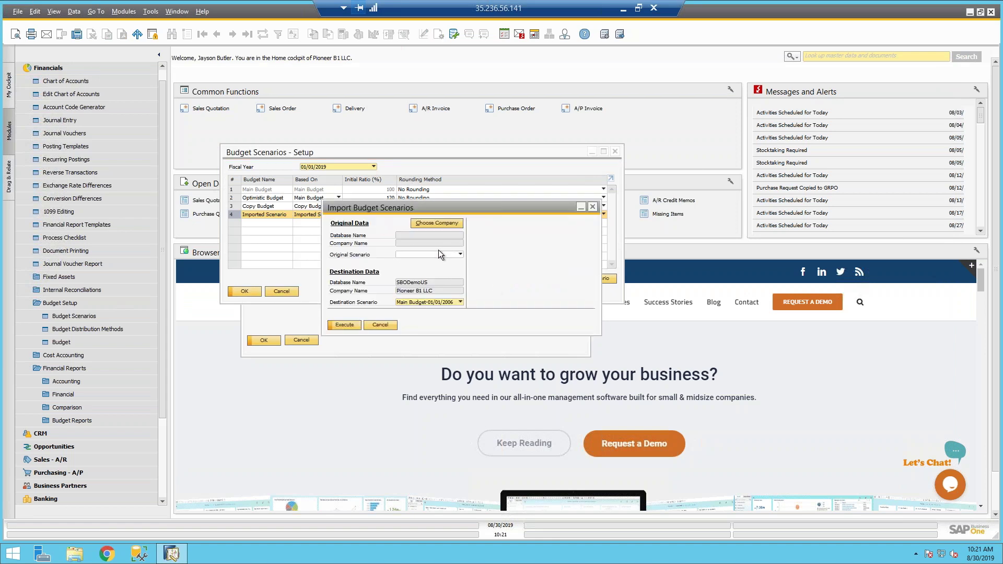
click(431, 225)
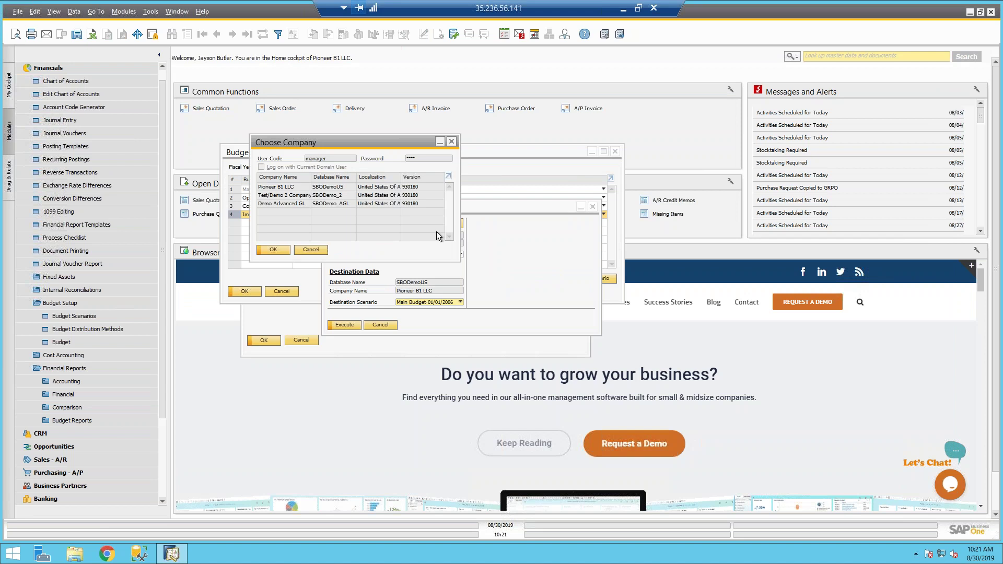
click(316, 250)
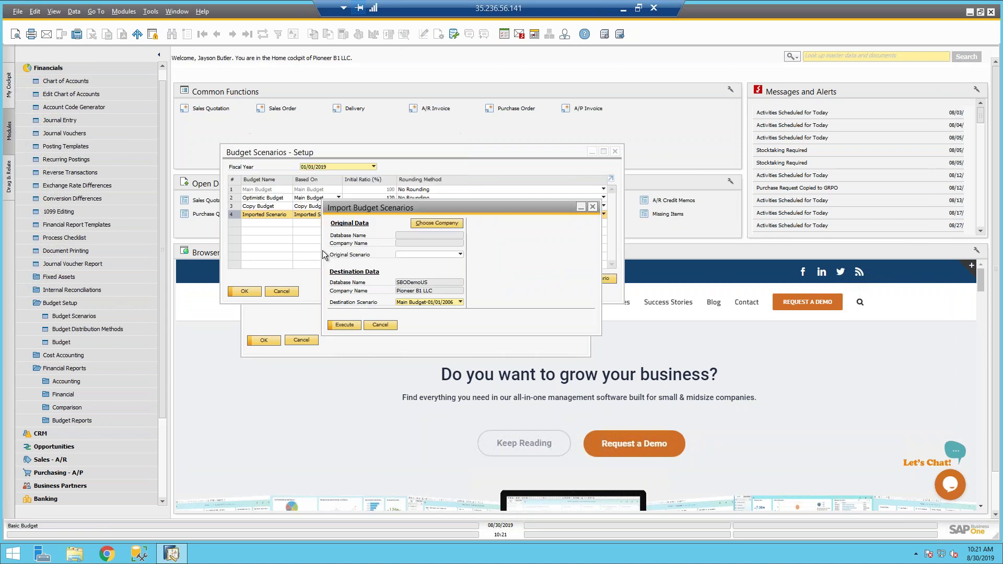
click(388, 326)
click(291, 291)
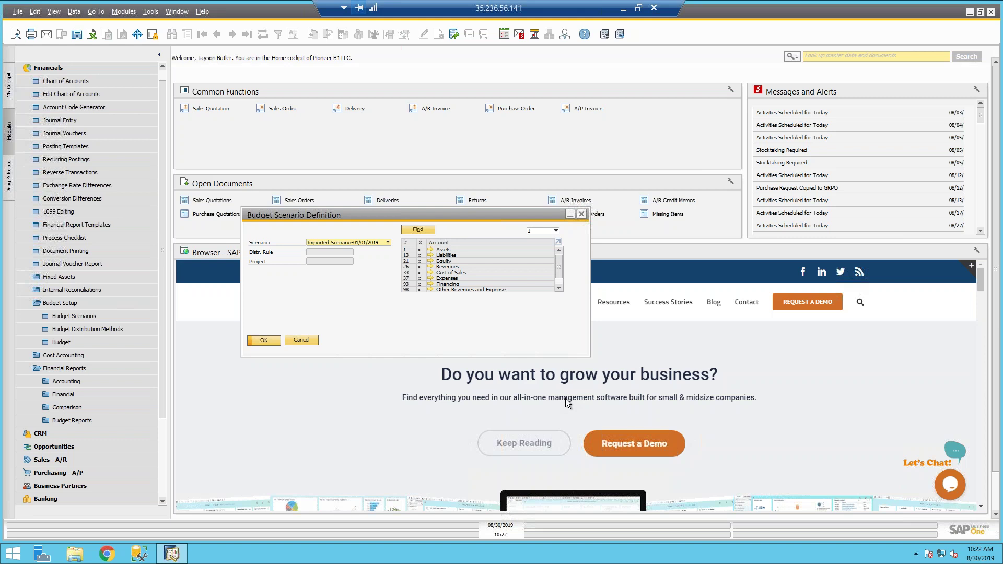
click(301, 342)
scroll(43, 68, up, 1)
click(42, 68)
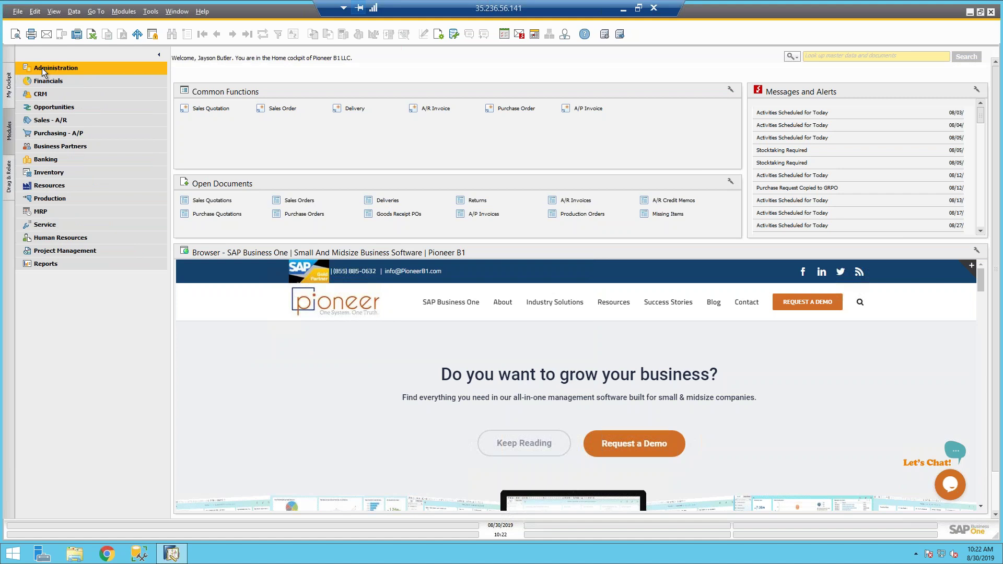
Step: Open Financials > Financial Reports > Budget Reports > Budget Report criteria and move the window up
click(48, 81)
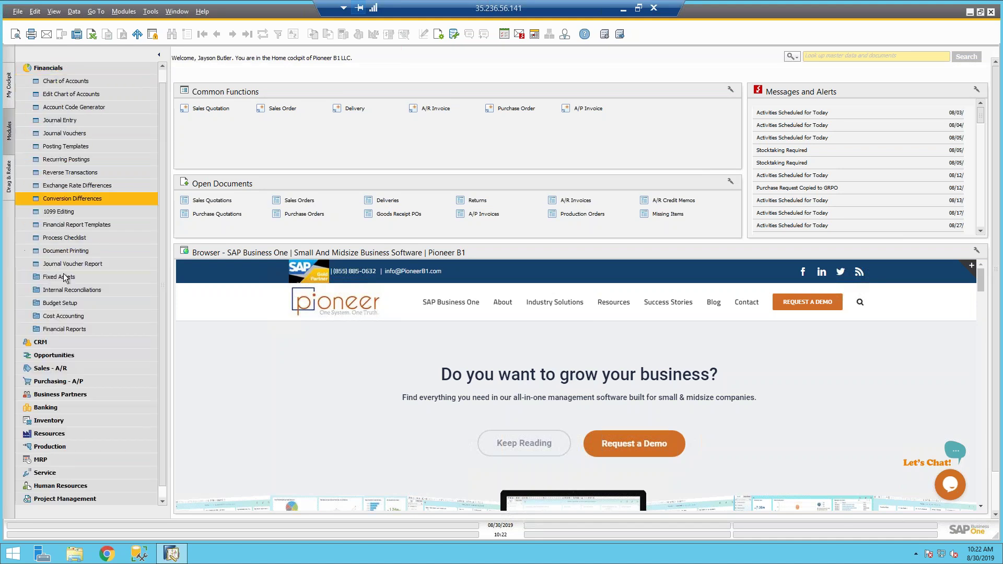
click(63, 330)
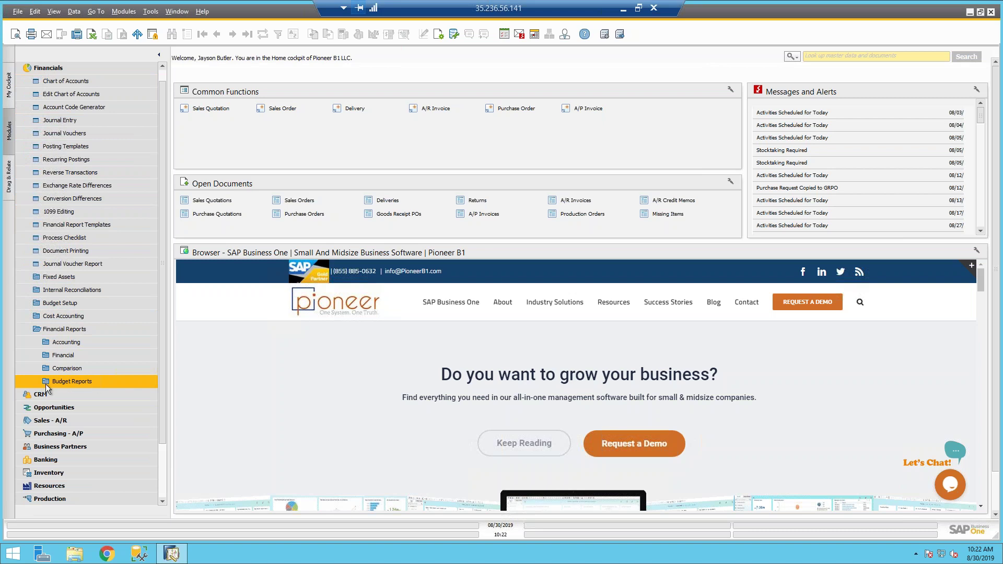
click(83, 382)
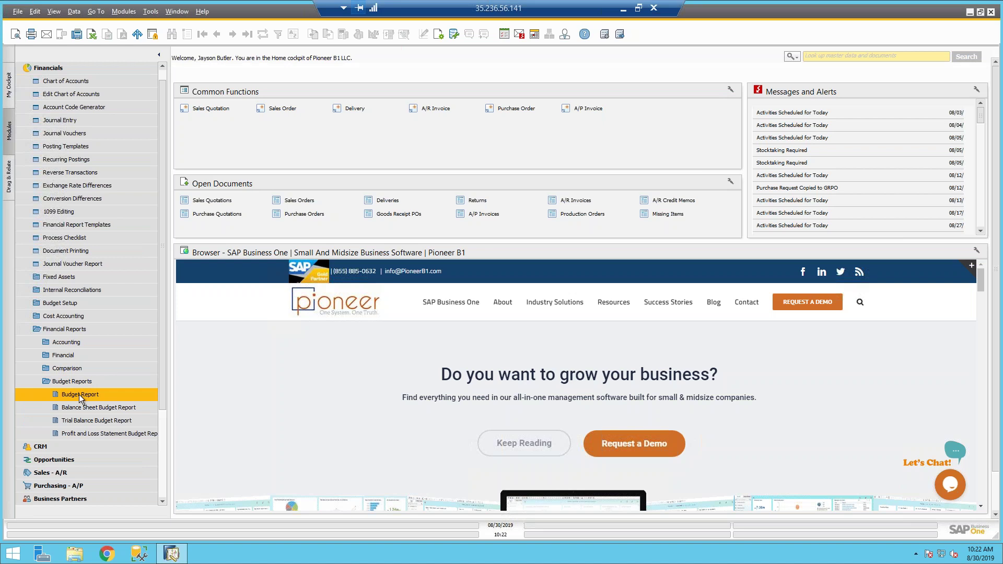
click(80, 394)
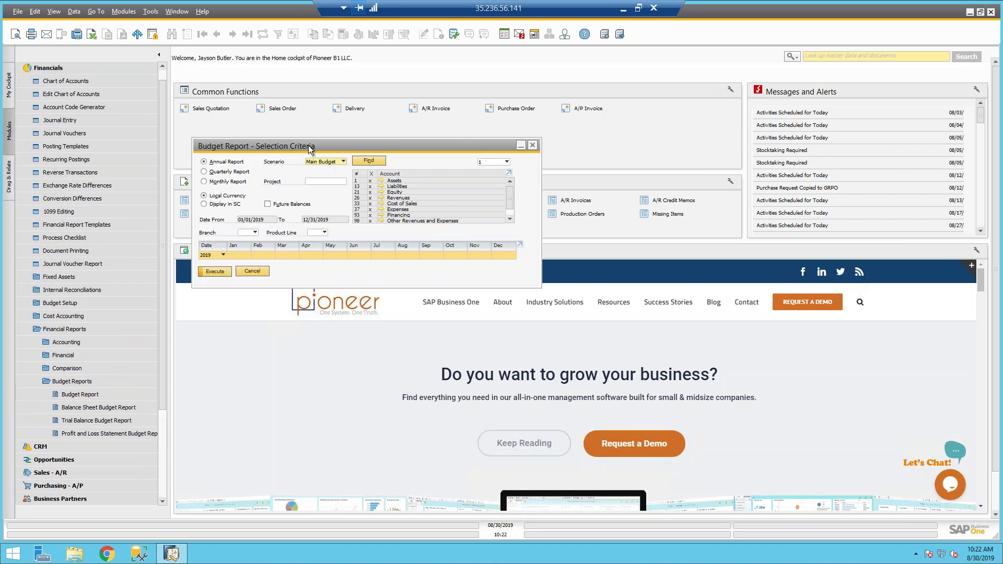
drag(308, 145, 288, 84)
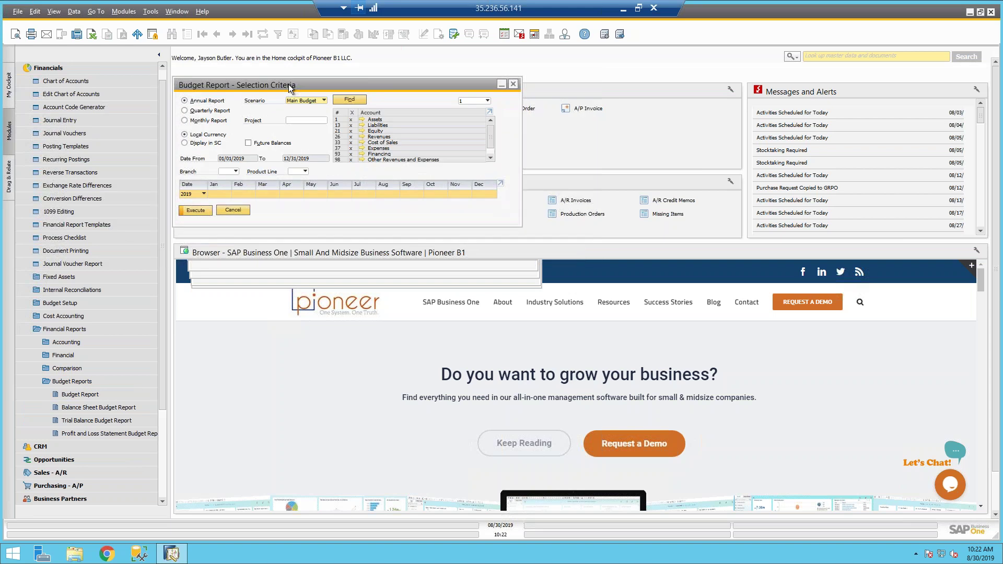
click(312, 102)
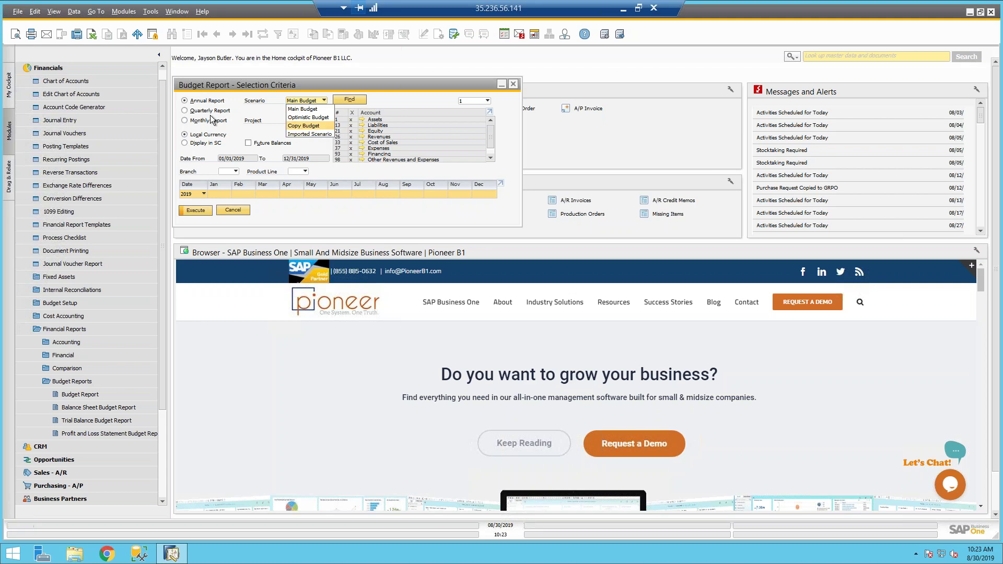
click(293, 109)
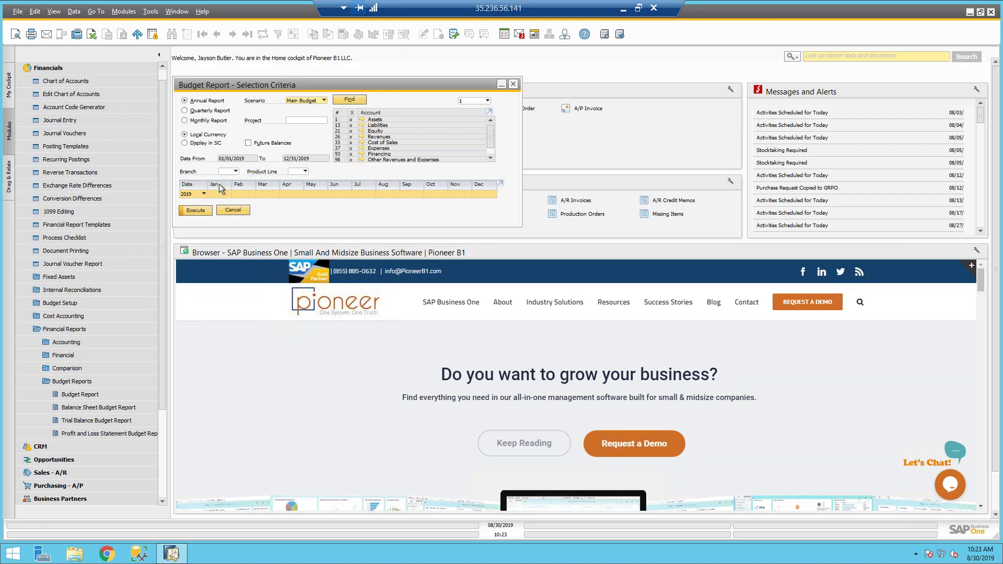
Step: Try report years 2018 and 2017 with Main Budget, then set the year back to 2019
click(199, 194)
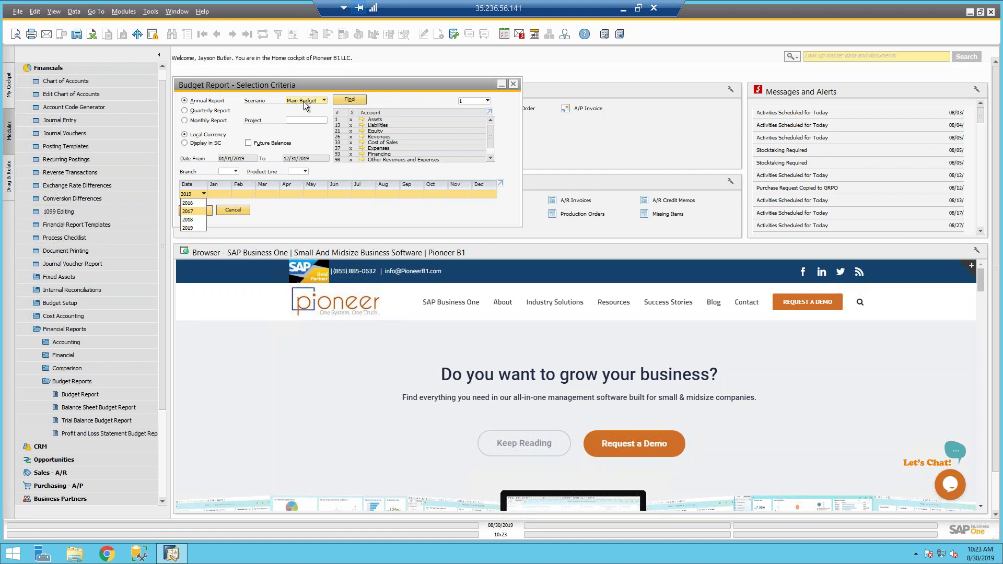
click(189, 219)
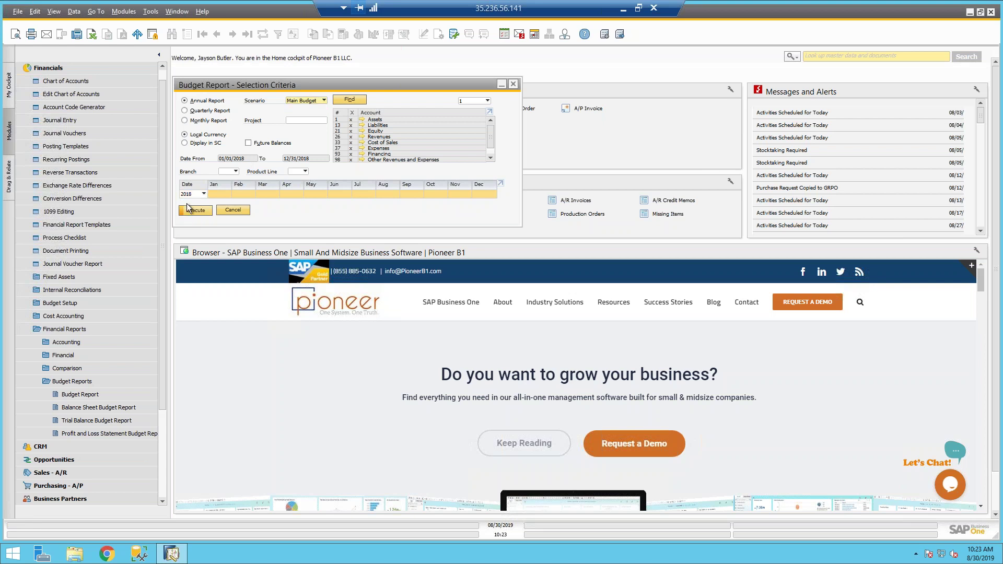
click(189, 195)
click(189, 211)
click(306, 101)
click(303, 99)
click(201, 195)
click(189, 211)
click(320, 101)
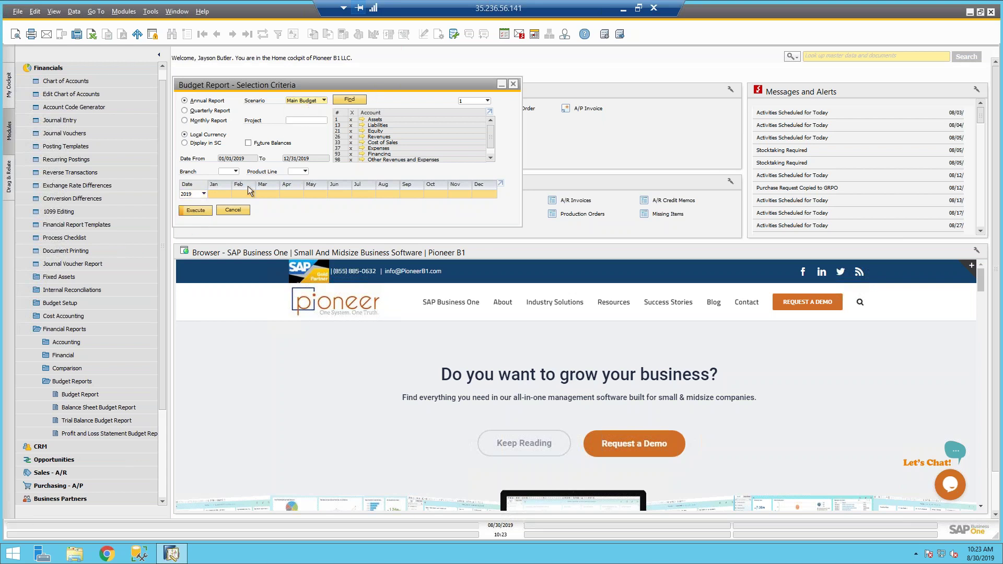
Step: Select January through December and run the report for 01/01/2019–12/31/2019
click(360, 193)
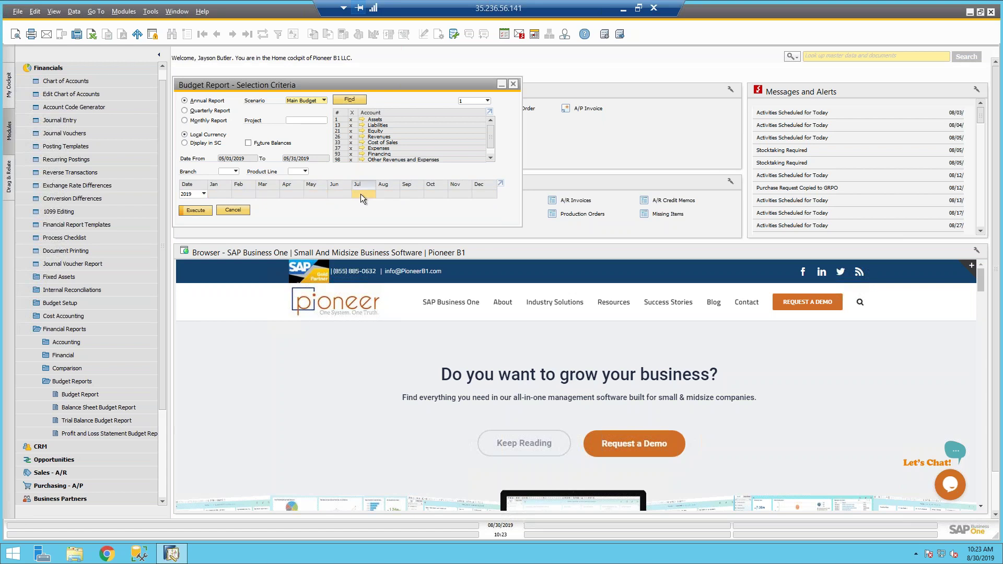
click(433, 189)
click(472, 187)
right_click(479, 190)
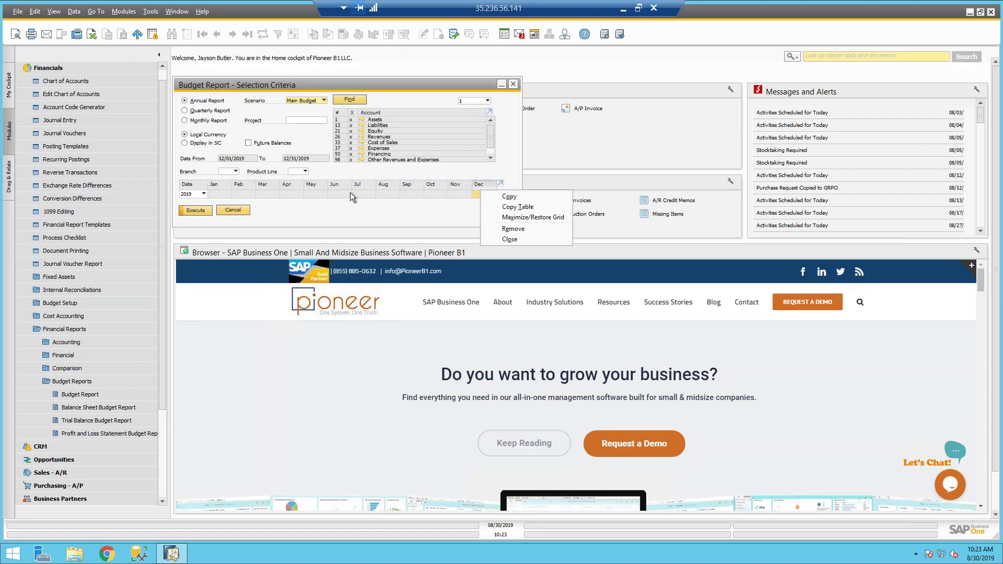
click(228, 193)
drag(228, 193, 304, 193)
click(194, 189)
click(194, 189)
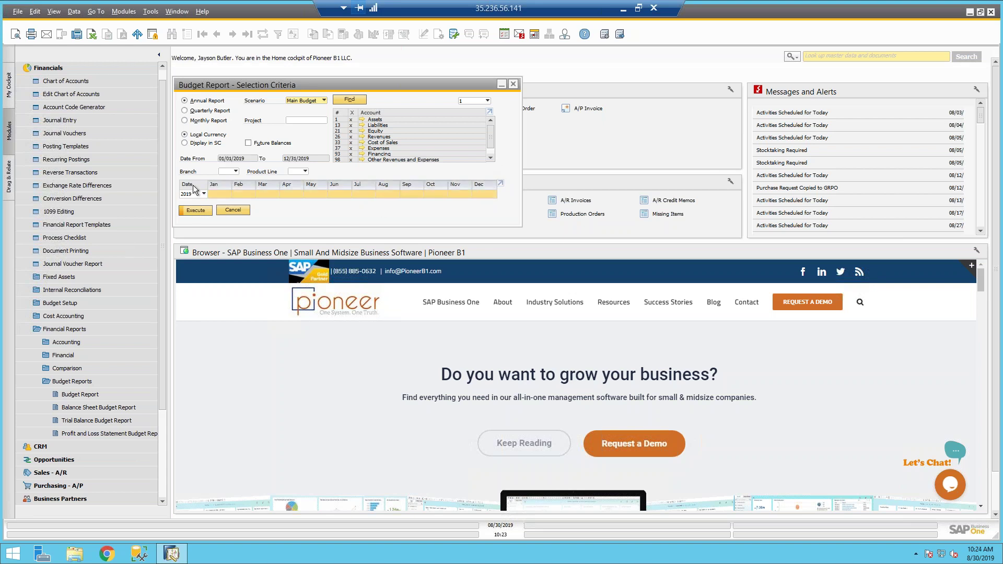
click(204, 211)
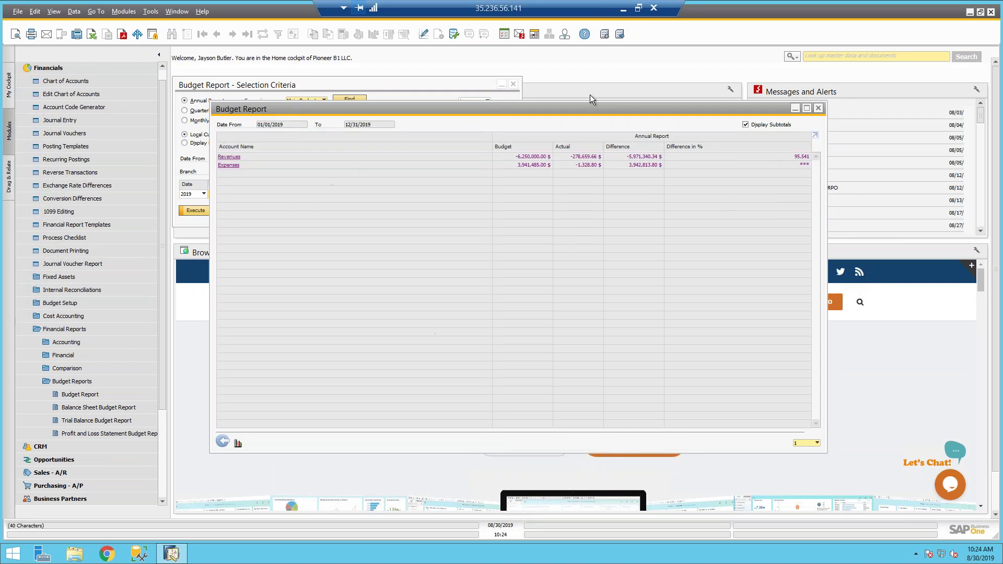
Step: Show the report at level 4 detail, maximize and review it, then return to criteria
click(798, 445)
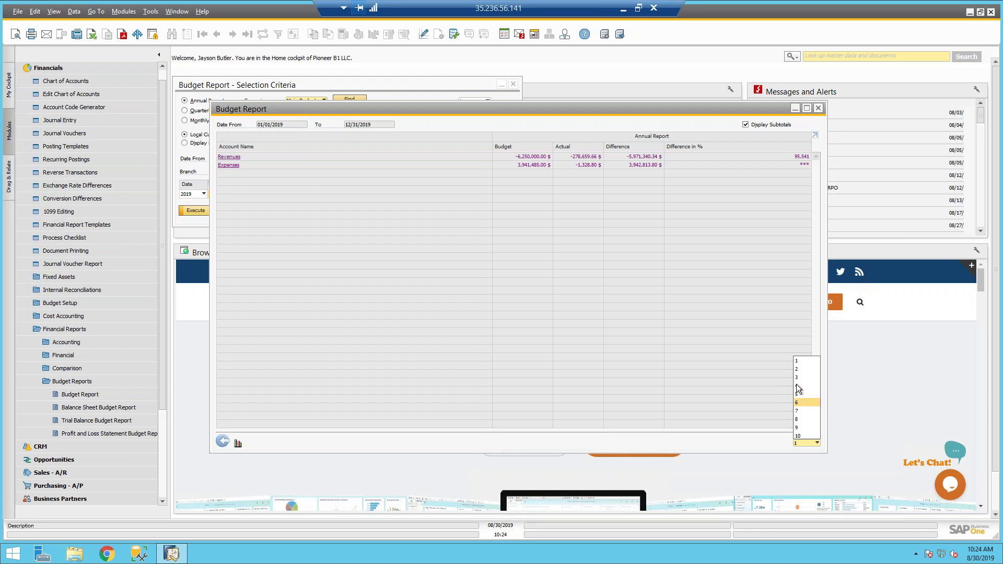
click(802, 385)
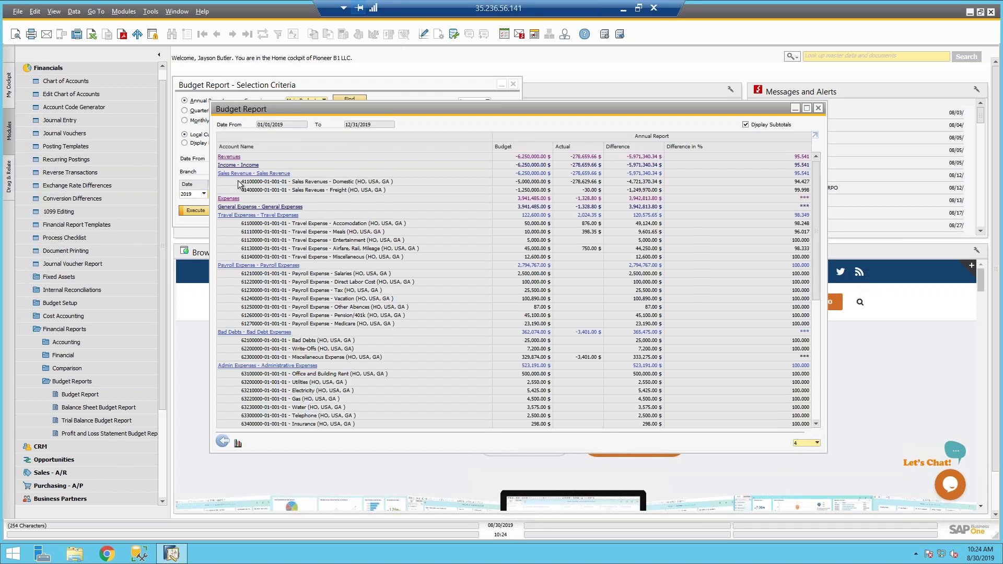
scroll(362, 377, down, 2)
scroll(392, 371, up, 2)
drag(525, 110, 437, 84)
click(719, 82)
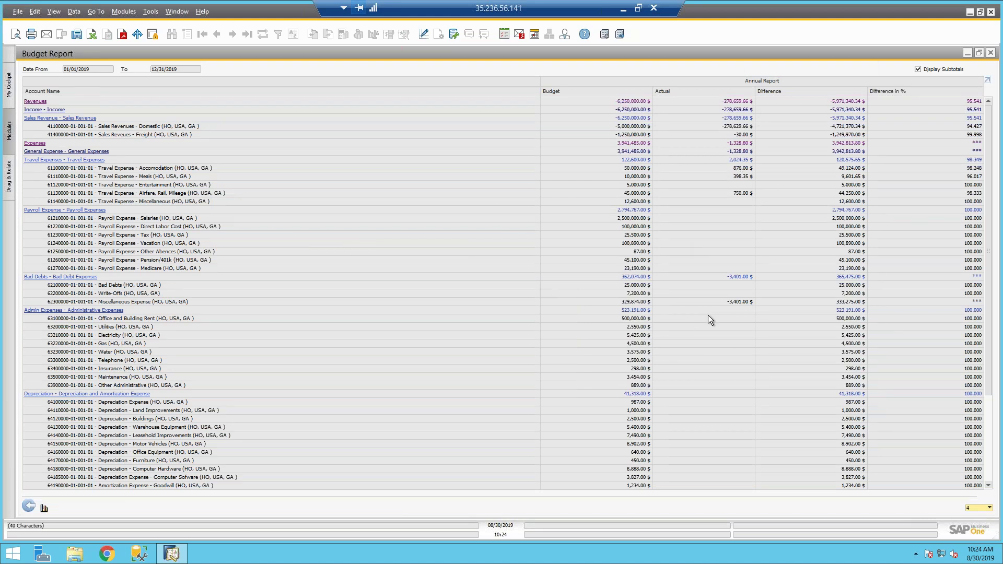
scroll(709, 317, down, 5)
scroll(709, 317, up, 5)
scroll(572, 249, down, 5)
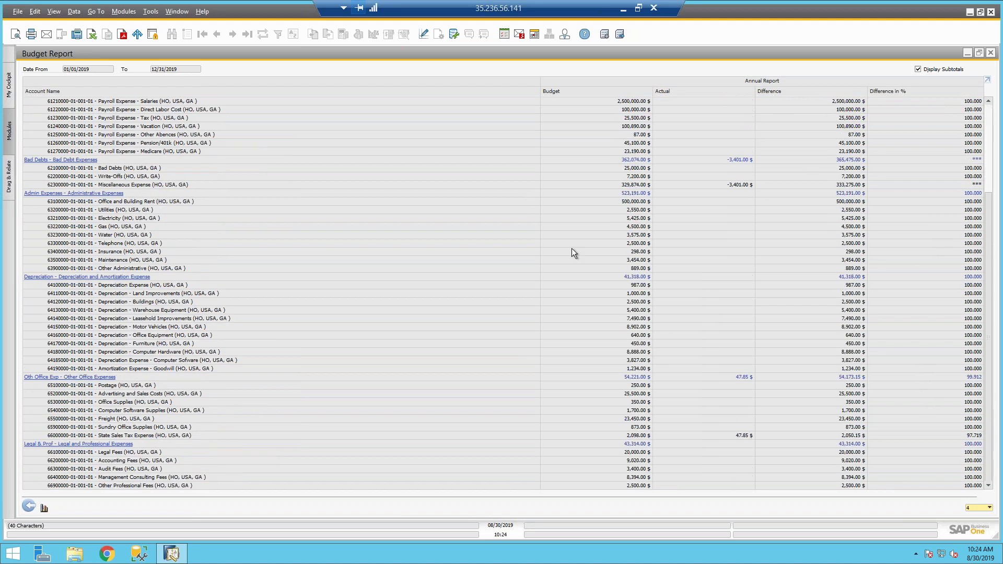
scroll(366, 319, up, 5)
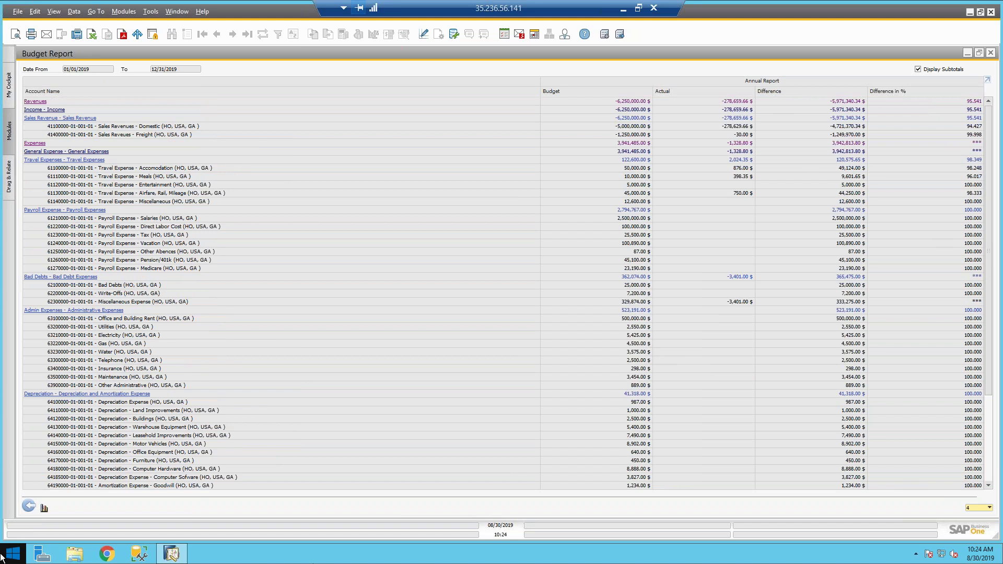
click(28, 507)
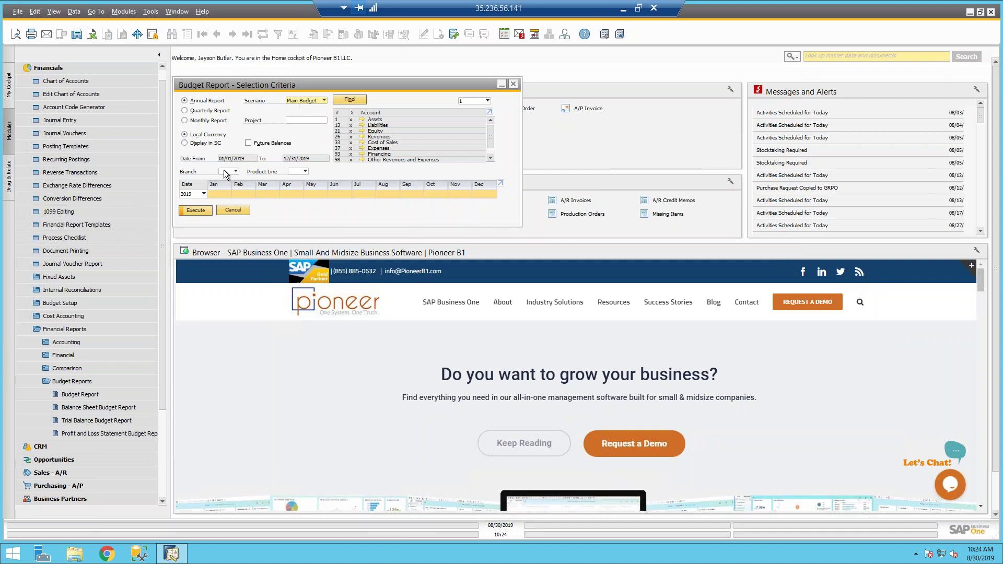
Step: Run a Monthly Report, fit column widths to show more months, then go back to criteria
click(207, 121)
click(196, 210)
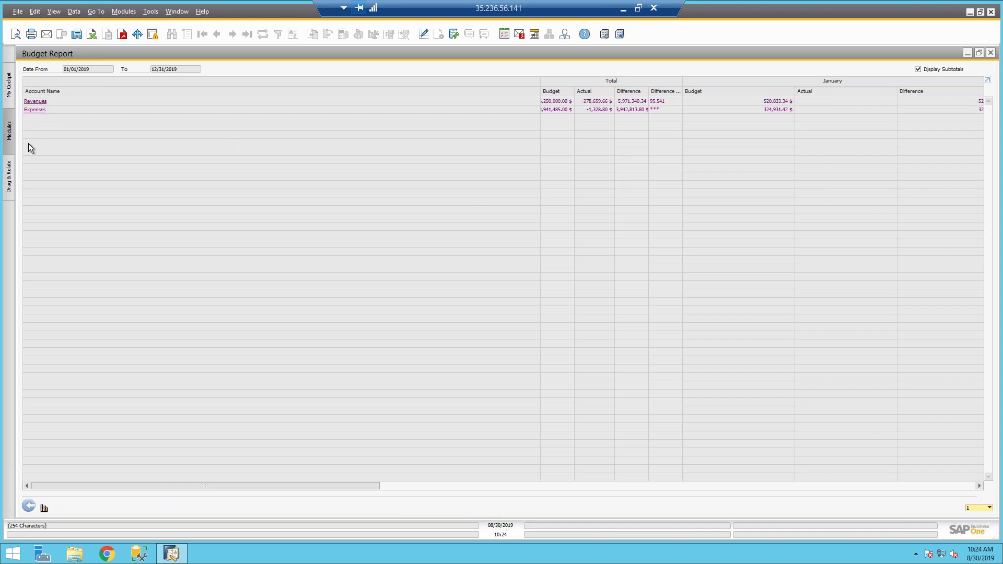
click(54, 11)
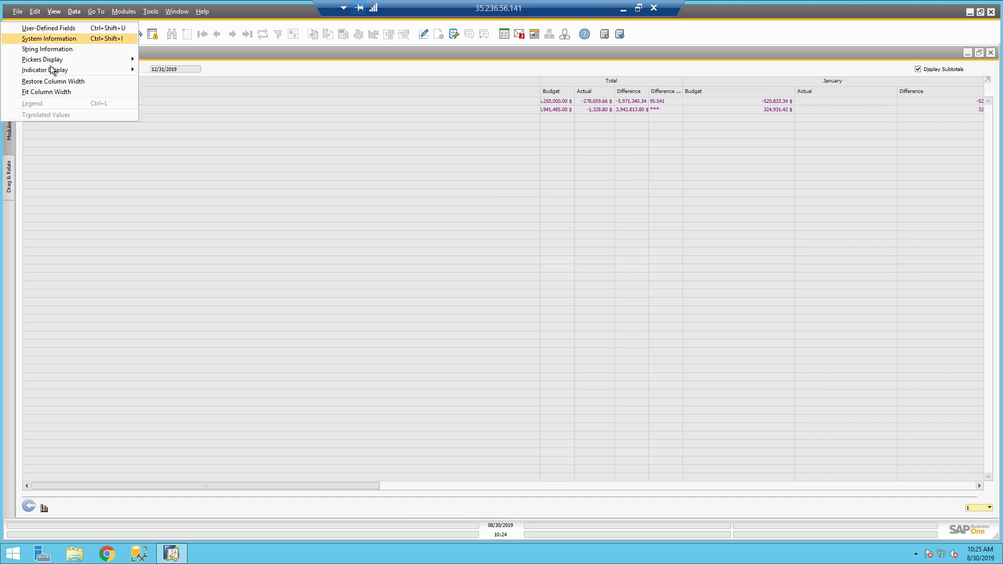
click(39, 90)
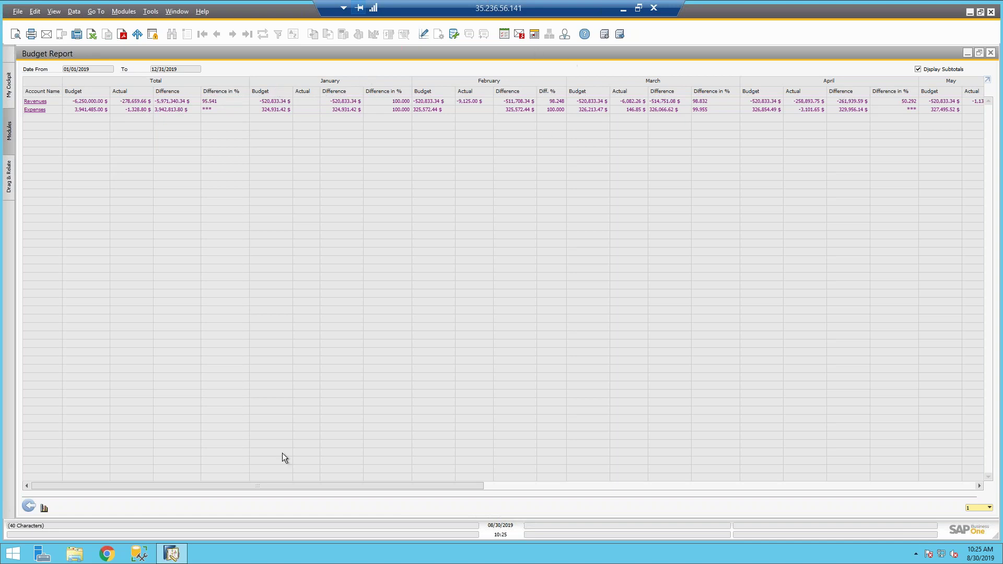
click(30, 508)
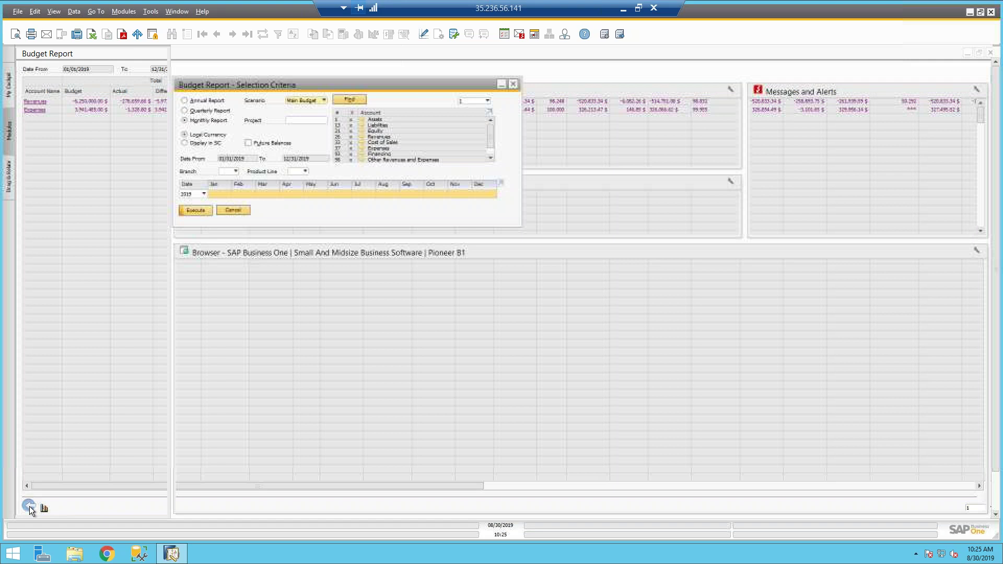
Step: Reopen Budget Report, run it for January–August (01/01/2019–08/31/2019), then return to criteria
click(229, 209)
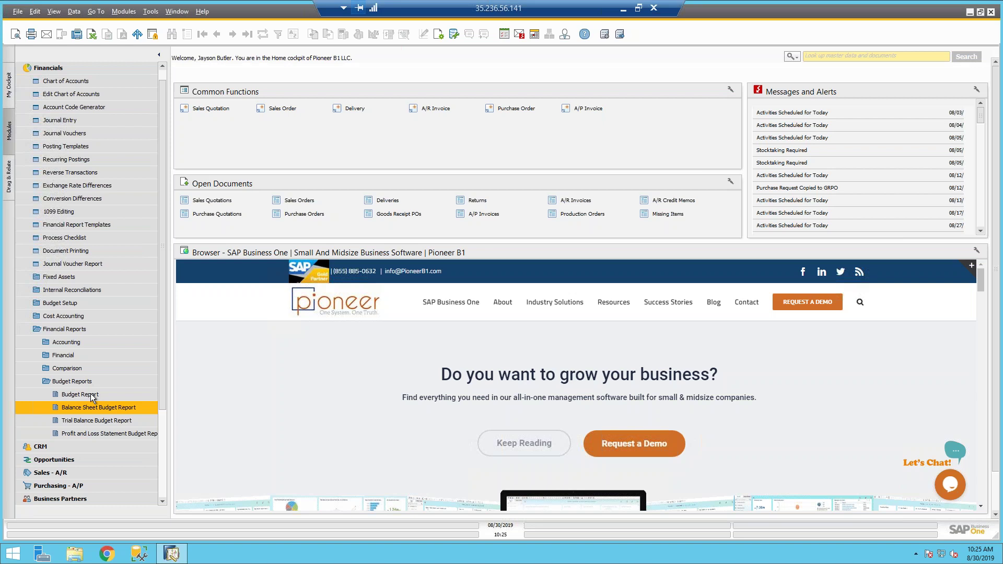
click(80, 395)
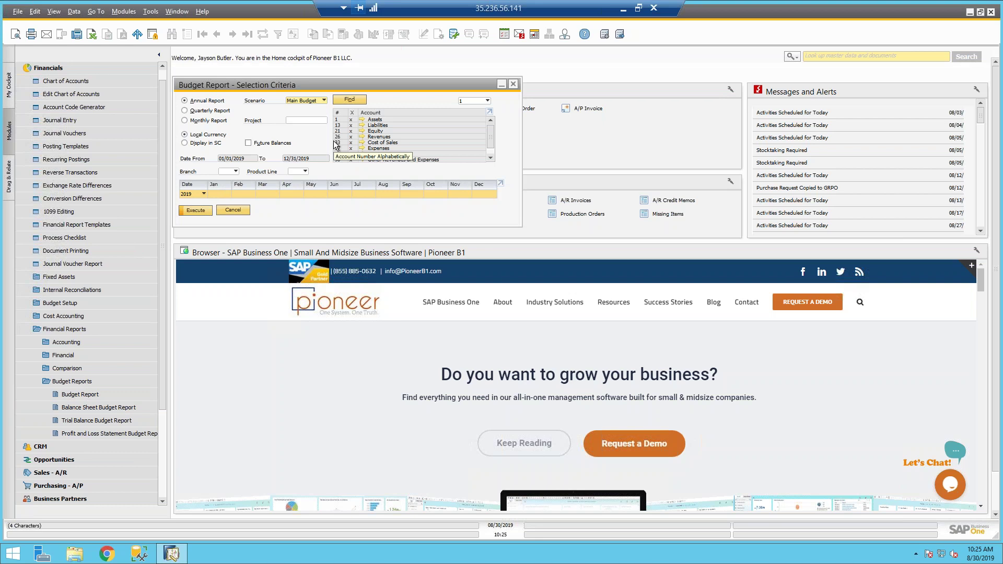
click(218, 196)
click(380, 193)
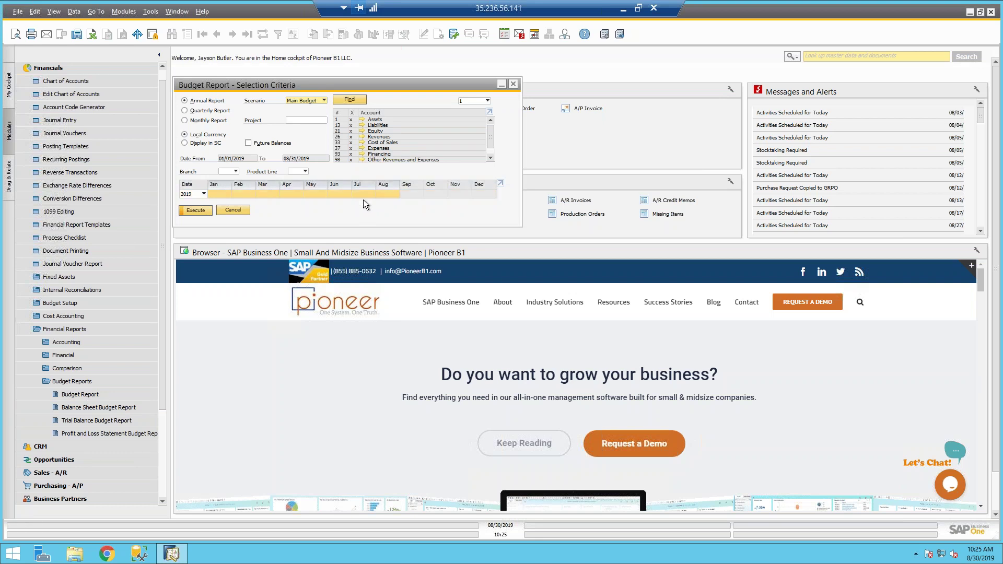
click(195, 210)
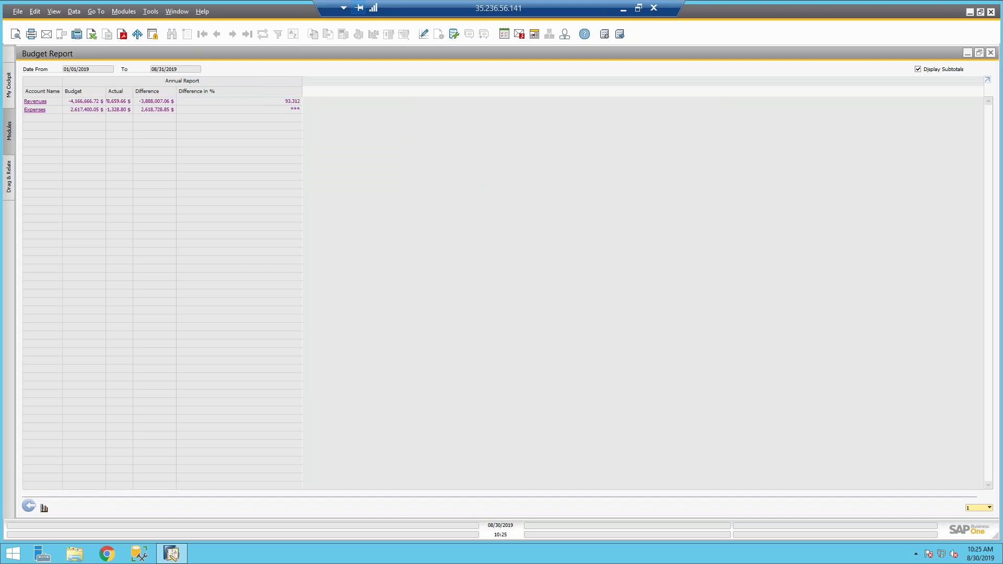
click(29, 506)
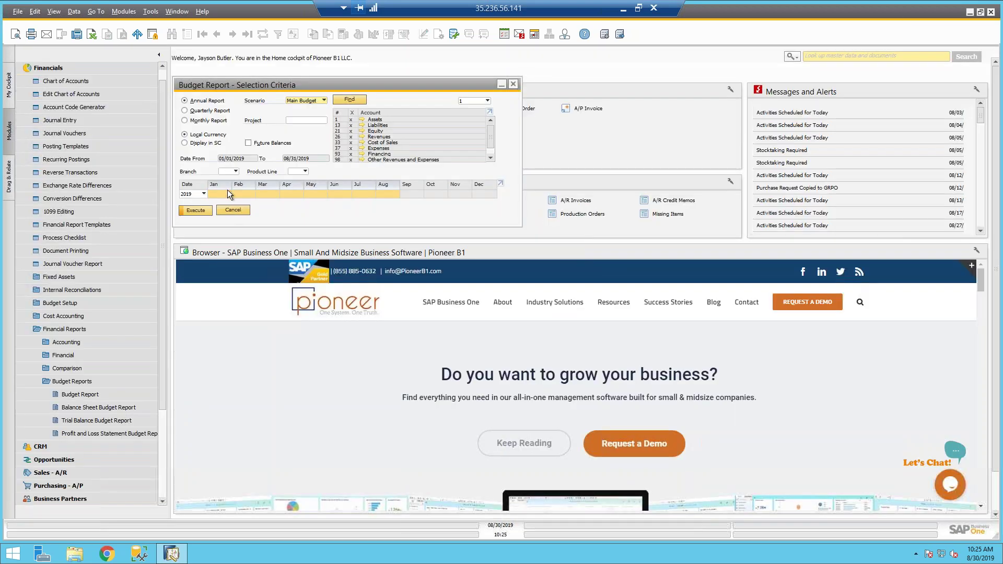
Step: Widen the module tree and run the Balance Sheet Budget Report as of 12/31/2019
click(233, 210)
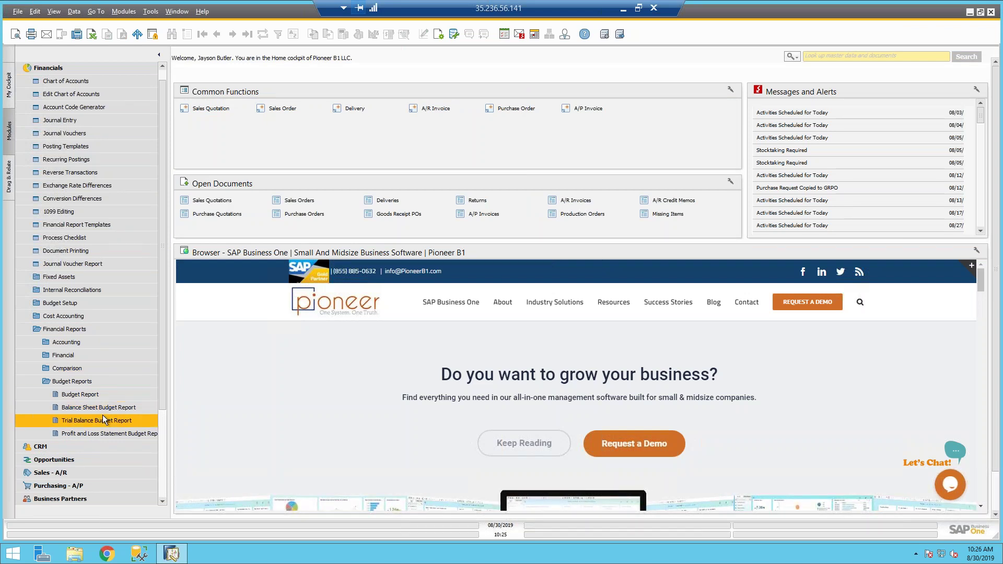
click(131, 411)
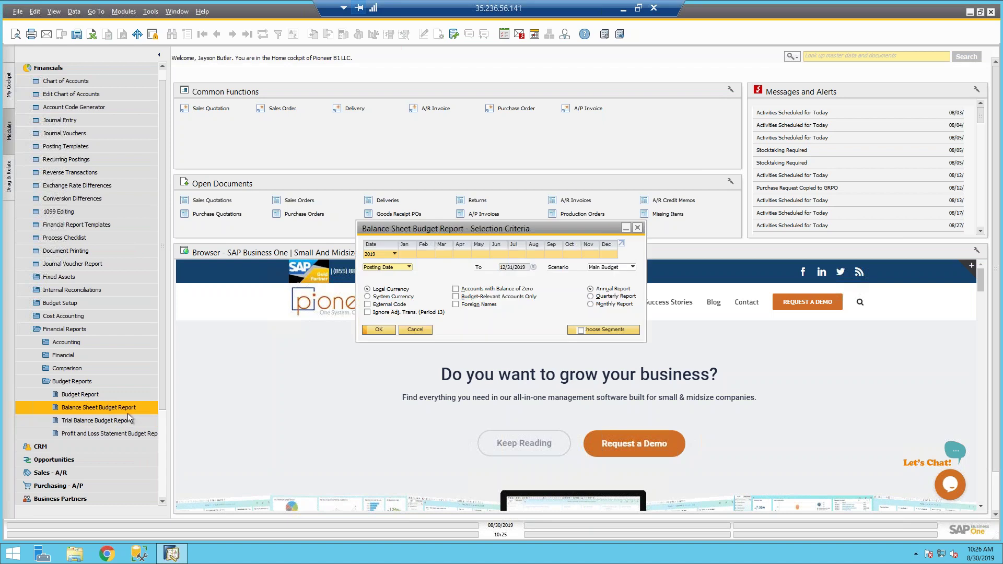
click(420, 331)
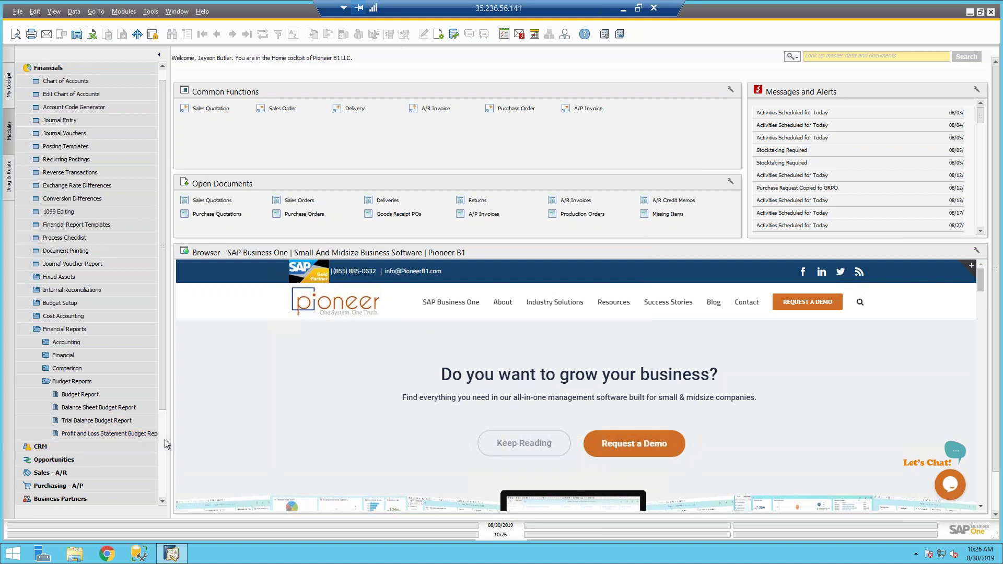
drag(167, 440, 202, 440)
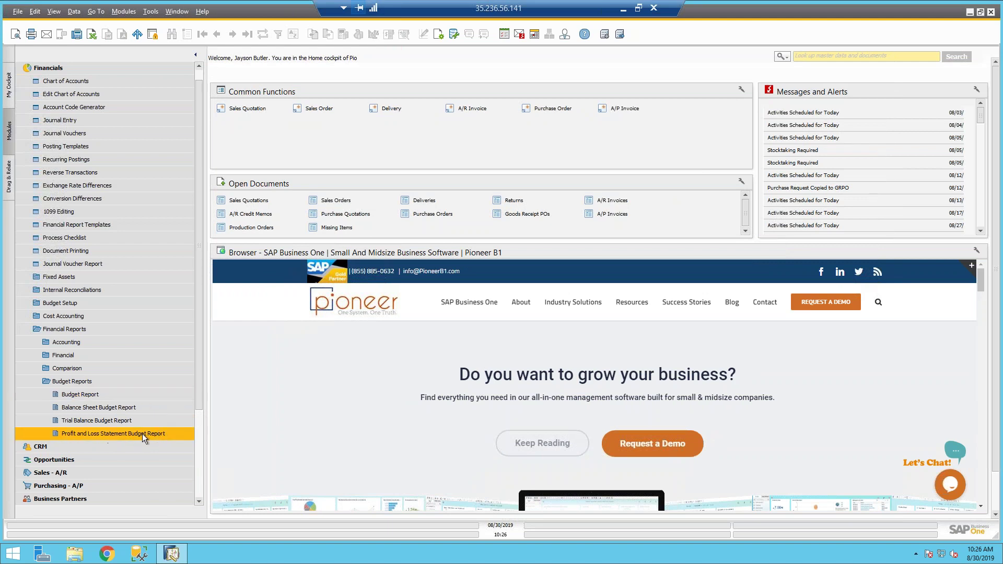
click(103, 408)
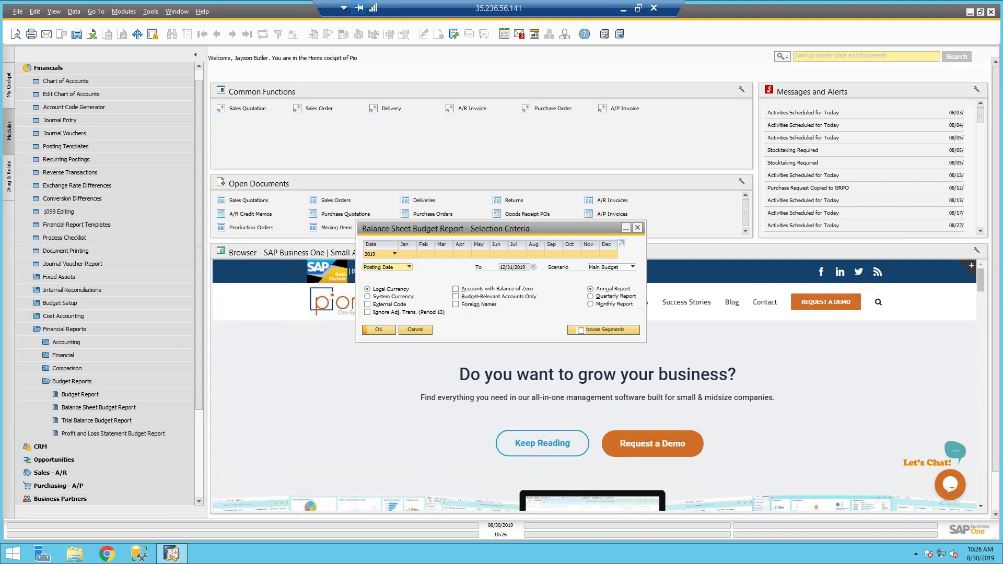
click(377, 331)
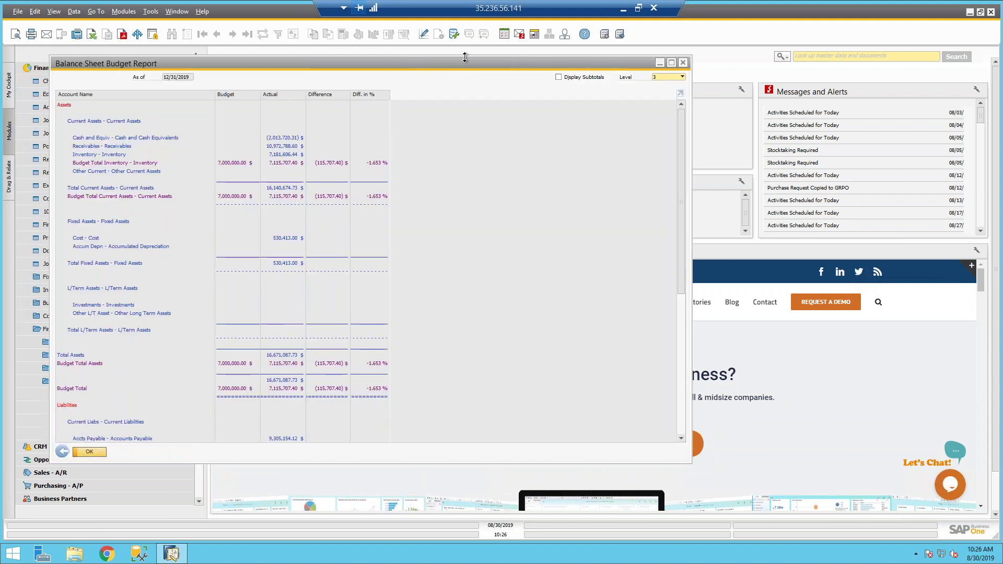
Step: Close the balance sheet report and reopen its criteria with the Main Budget scenario
click(661, 63)
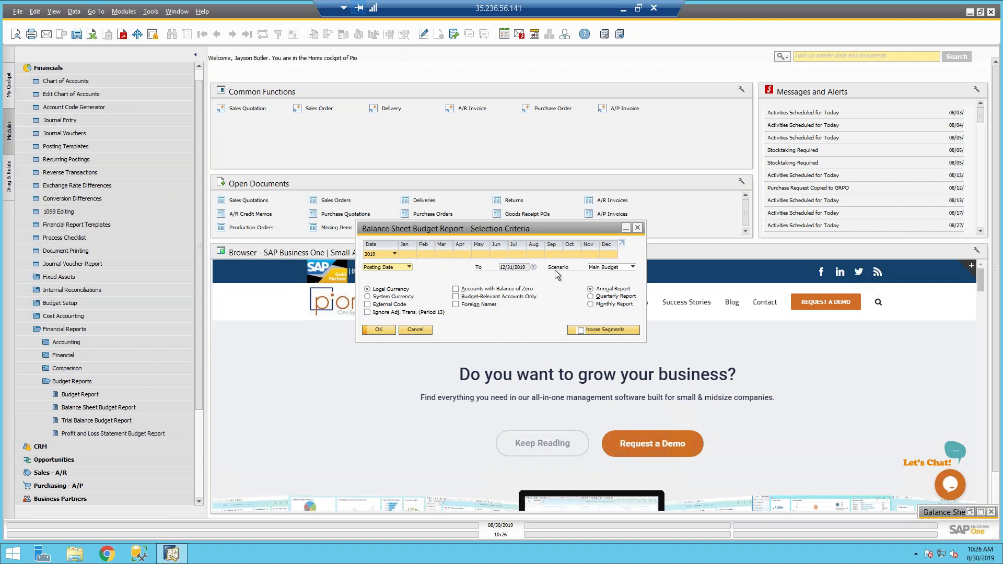
key(Return)
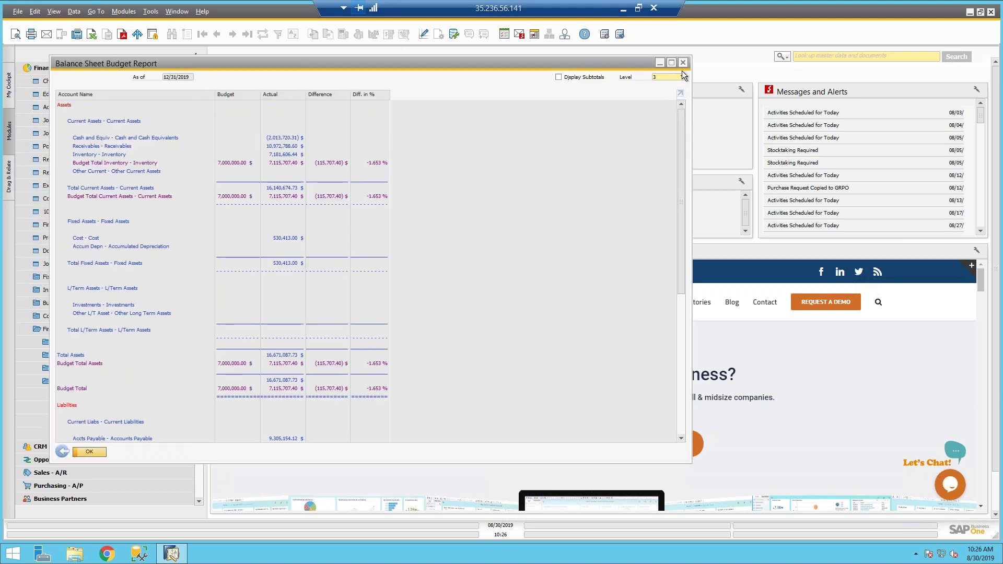
click(684, 63)
click(133, 410)
click(624, 268)
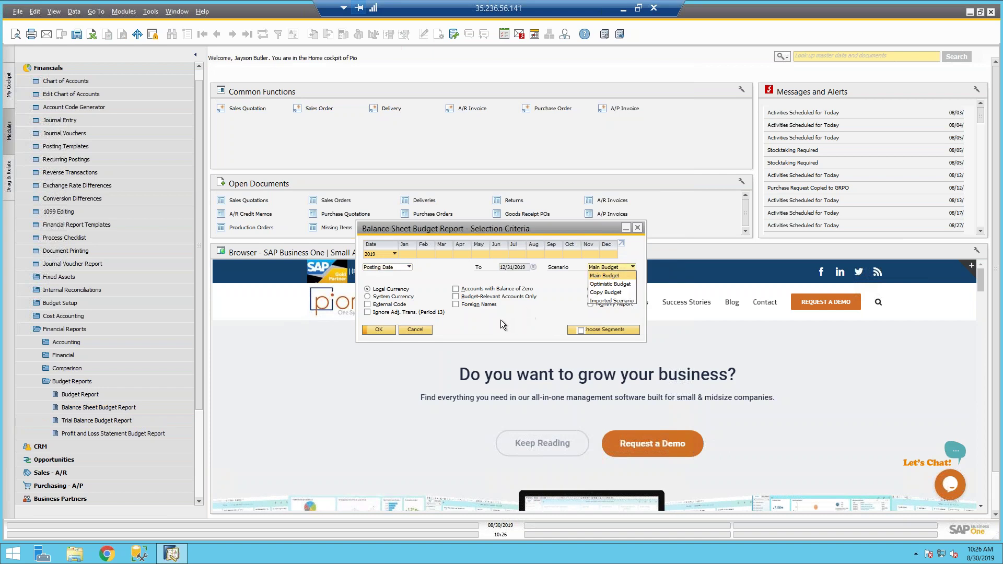
click(572, 274)
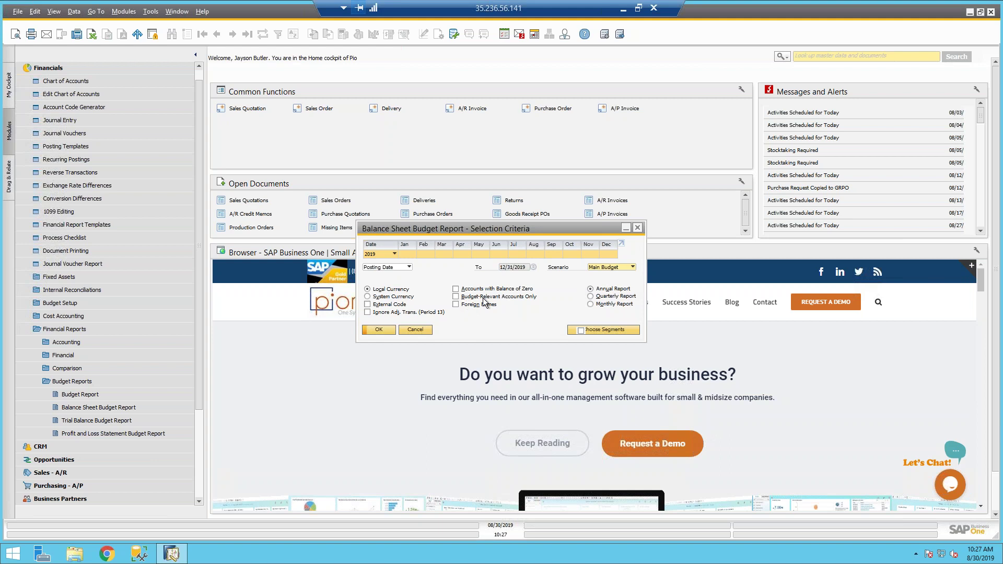
Step: Rerun the report including zero-balance accounts, review it, and return to the criteria
click(457, 290)
click(379, 330)
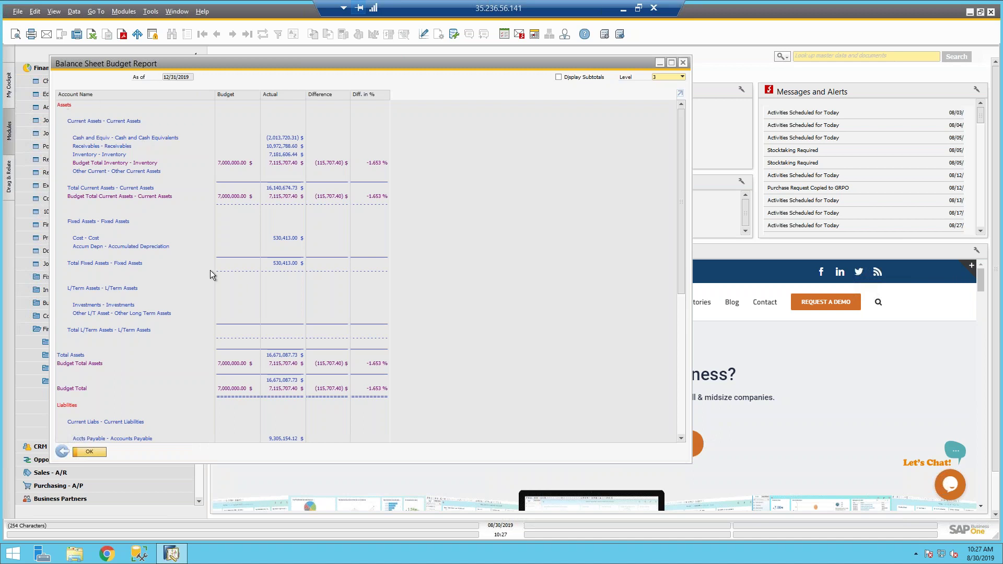
scroll(210, 270, down, 10)
scroll(210, 270, up, 10)
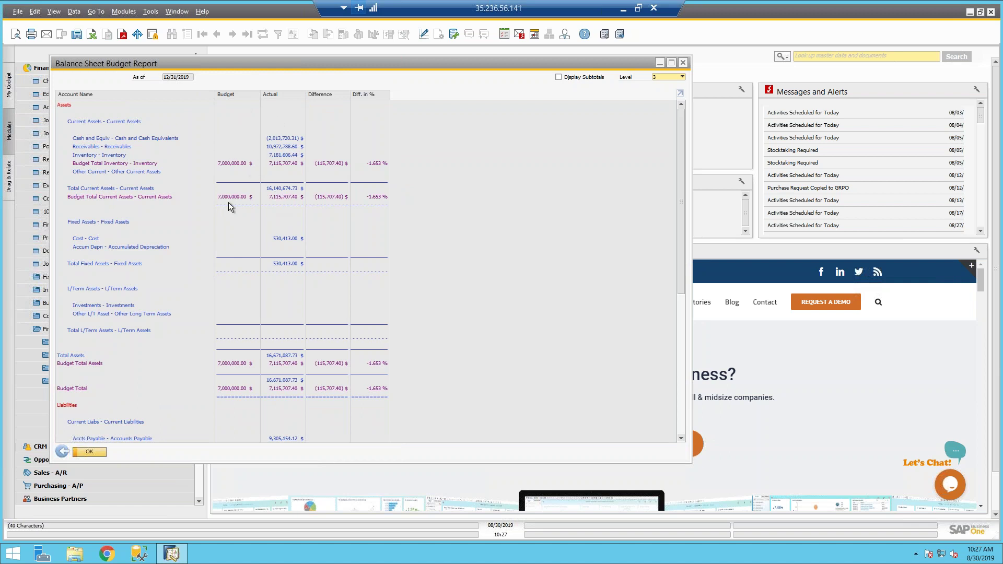
scroll(215, 237, down, 5)
scroll(266, 413, up, 5)
scroll(239, 334, down, 10)
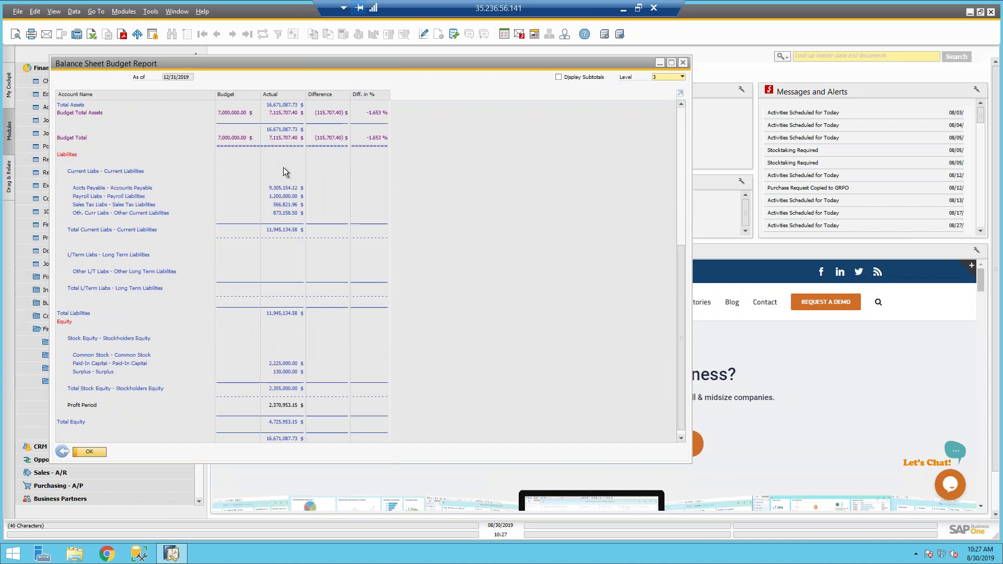
click(62, 452)
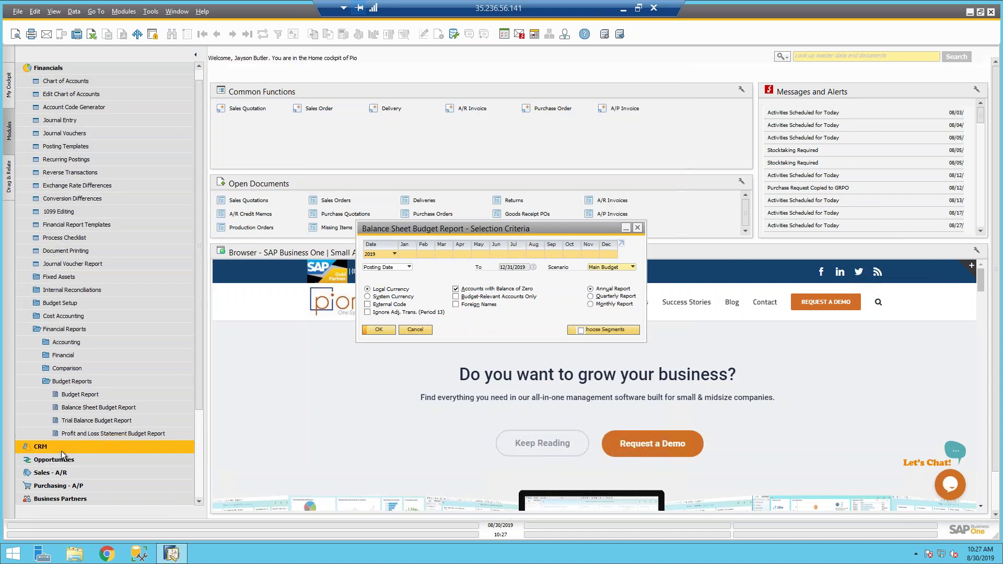
Step: Run the Trial Balance Budget Report in place of the balance sheet criteria, then maximize it
click(415, 330)
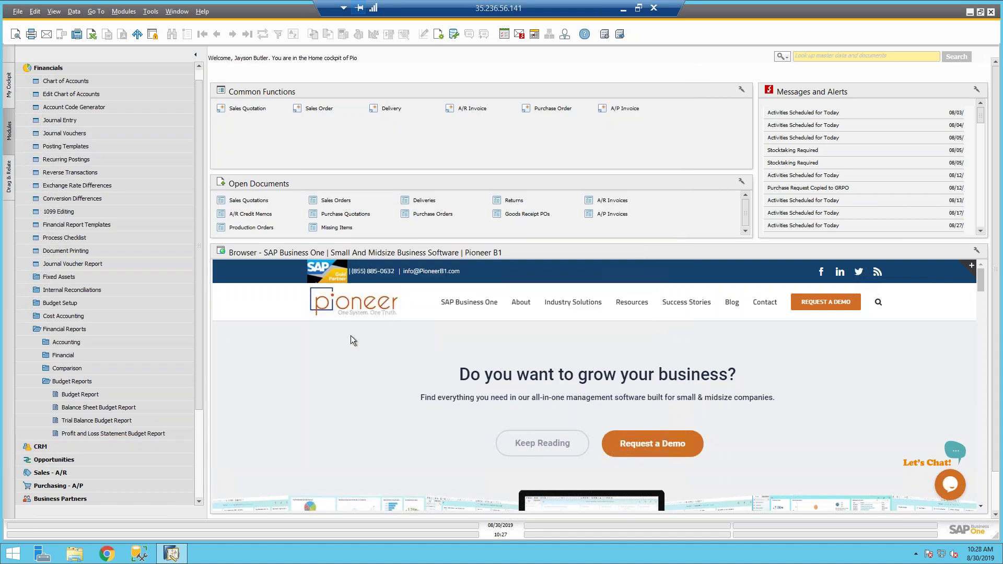
click(100, 422)
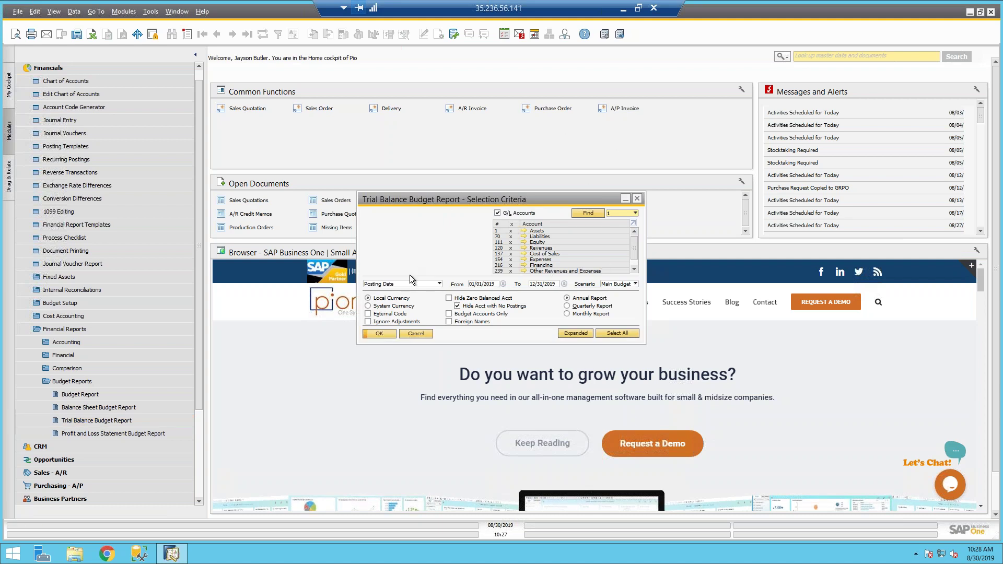
click(389, 334)
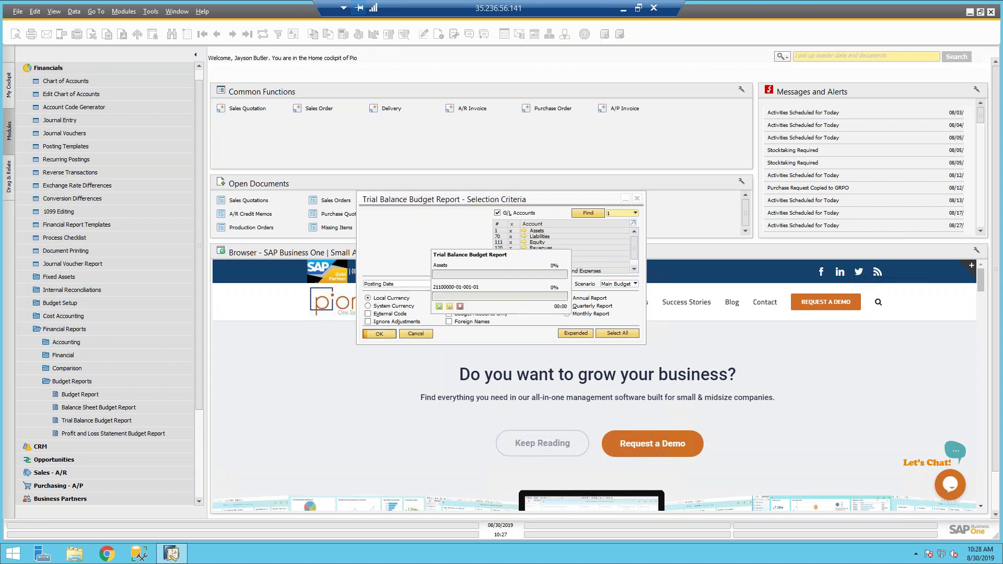
drag(378, 94, 274, 70)
click(738, 70)
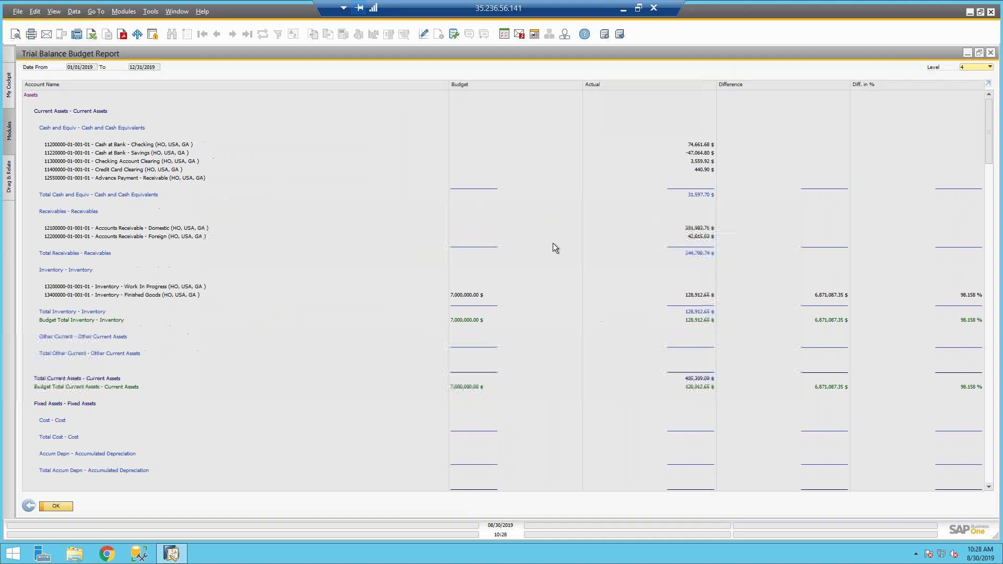
Step: Review the report (Travel Expenses budget 105,000.00 vs actual 2,024.35), then close it and its criteria
scroll(557, 249, down, 5)
scroll(557, 249, down, 12)
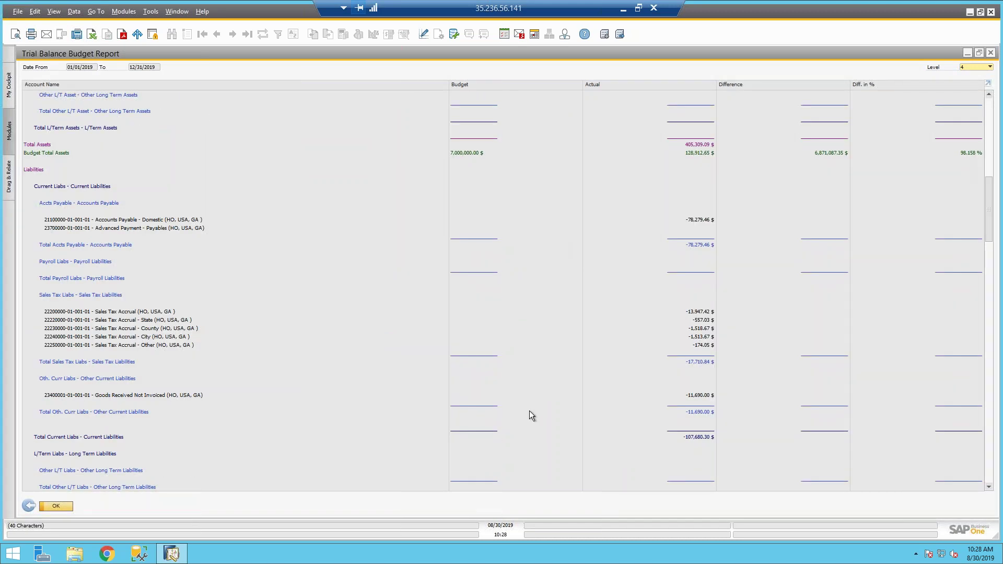
scroll(530, 414, down, 15)
scroll(528, 411, down, 4)
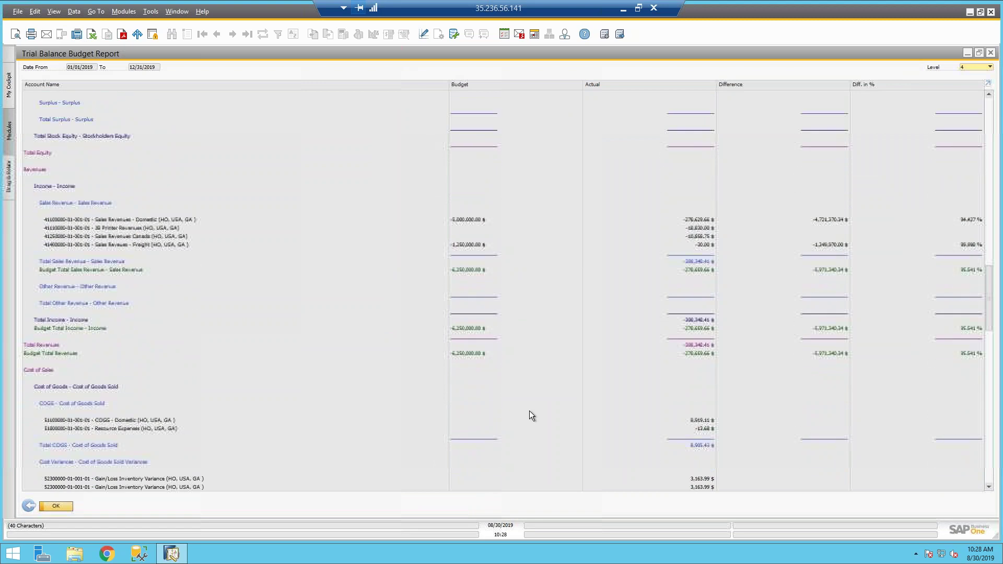
scroll(189, 362, down, 20)
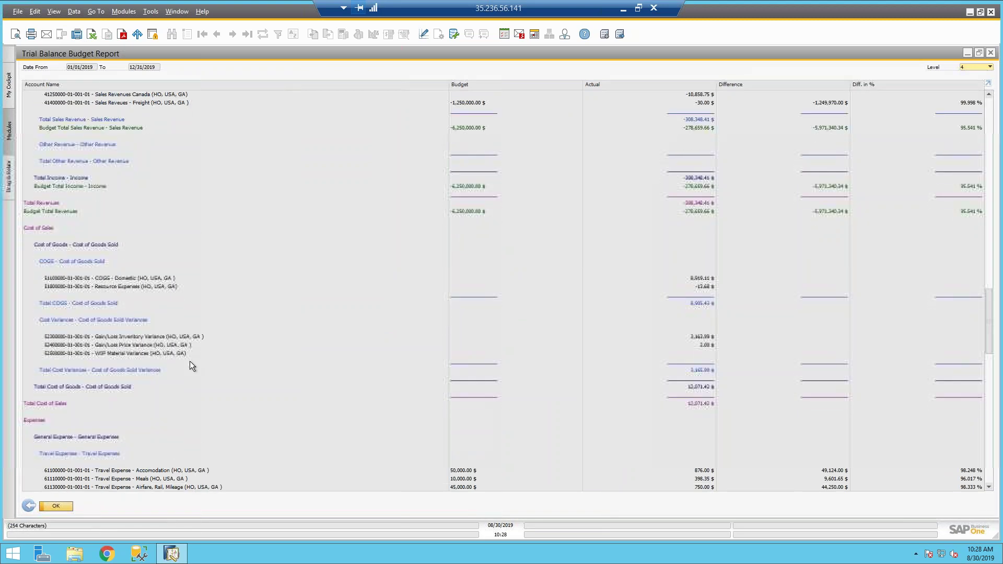
scroll(189, 361, up, 8)
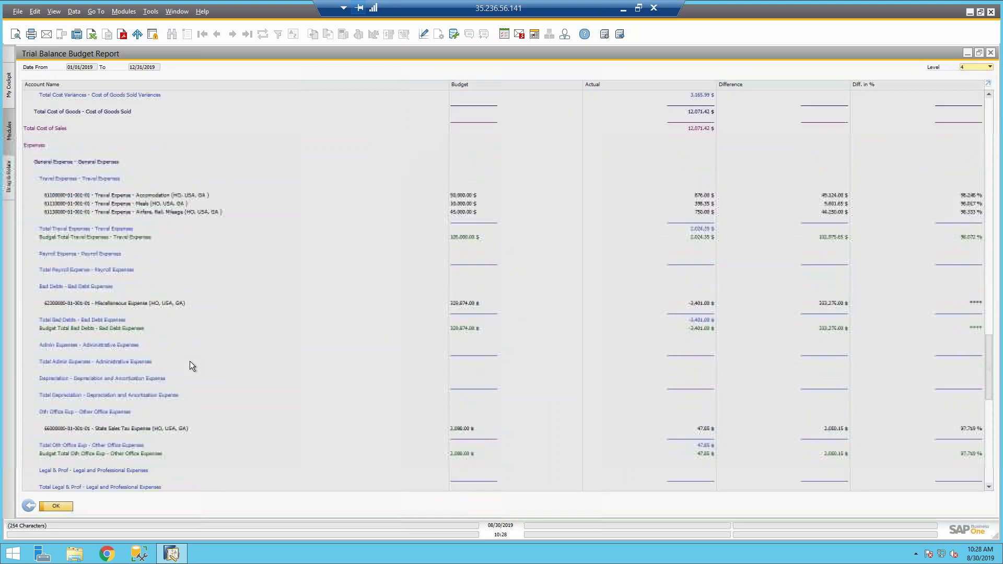
scroll(214, 328, down, 1)
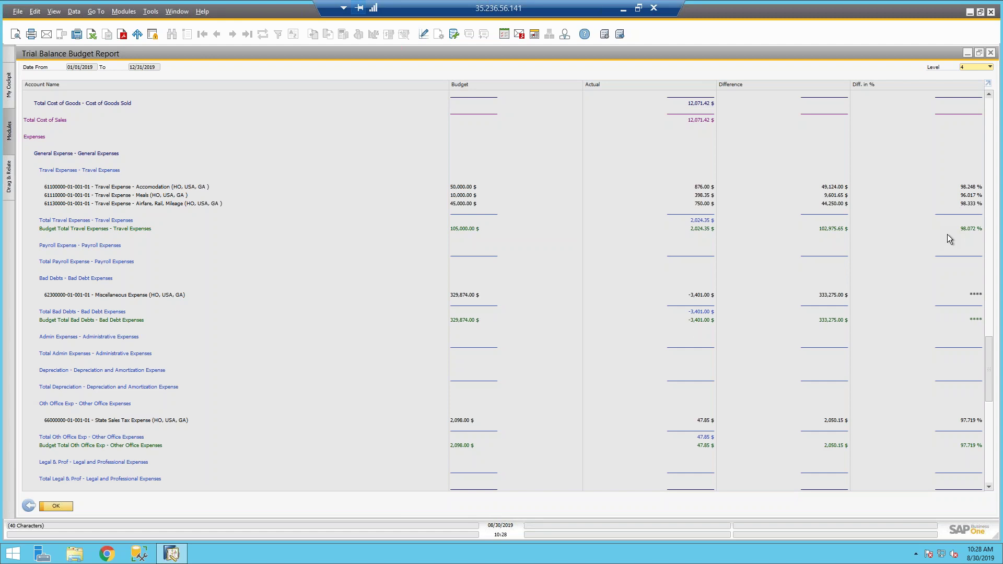
click(29, 506)
key(Escape)
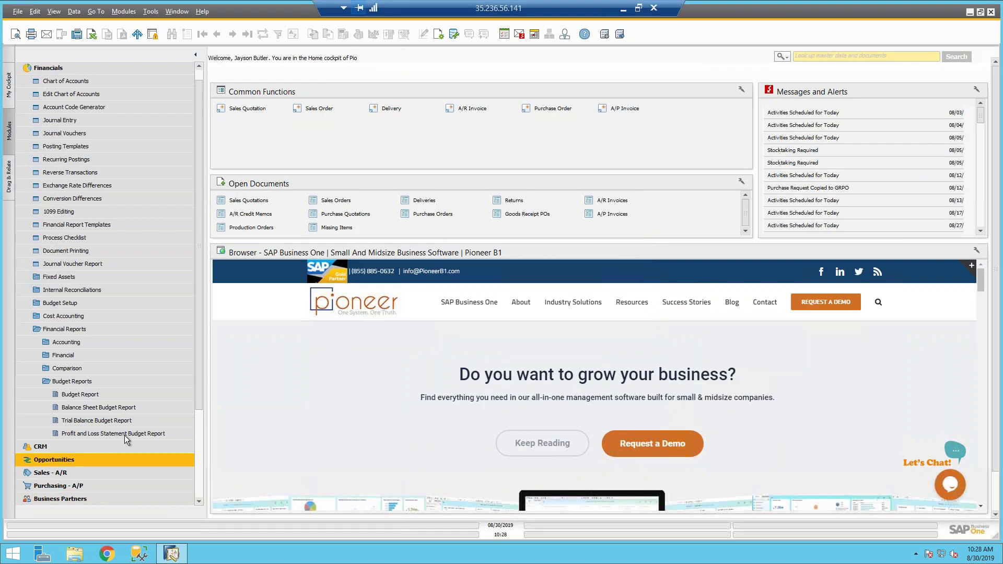
click(122, 434)
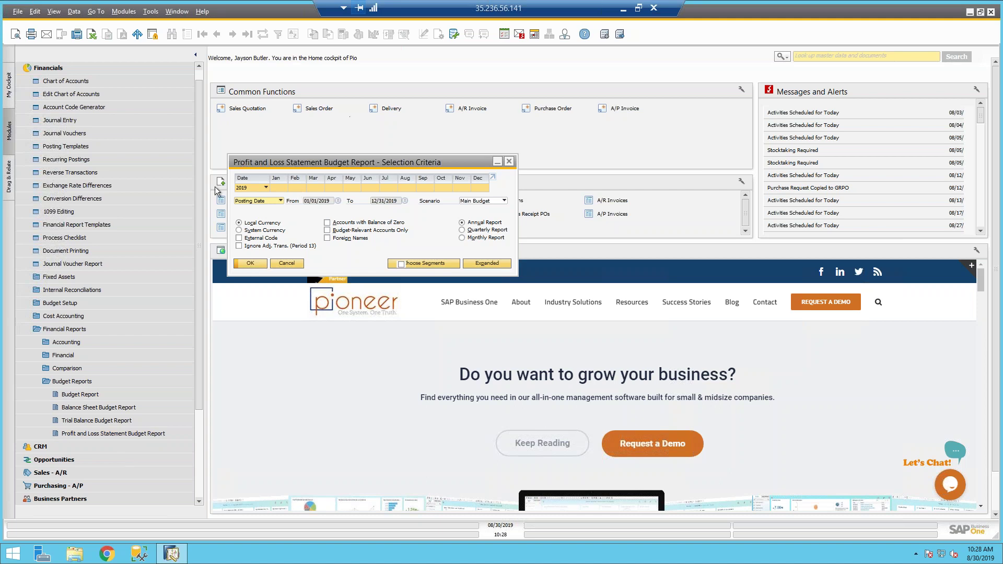
click(250, 264)
click(890, 124)
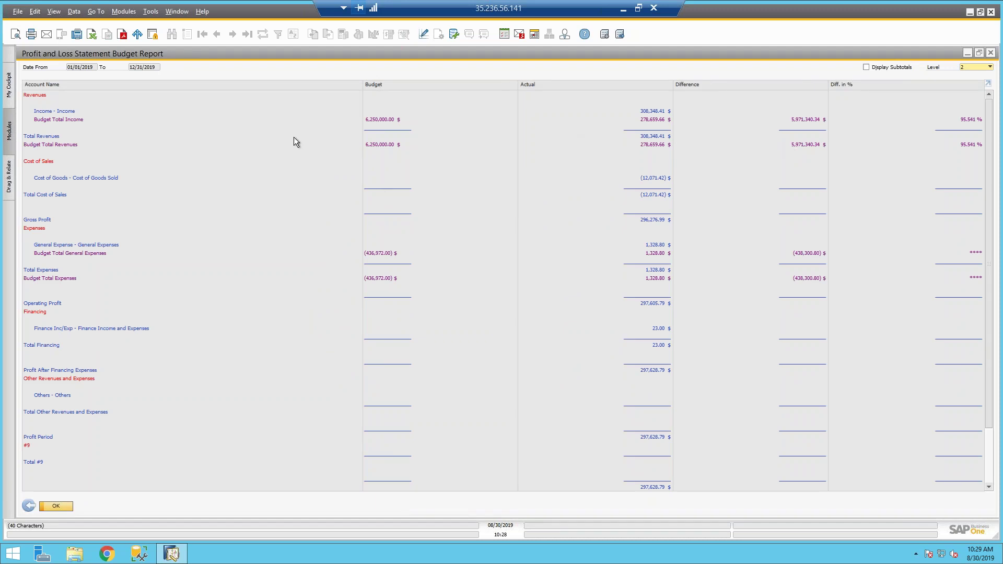
scroll(289, 147, down, 3)
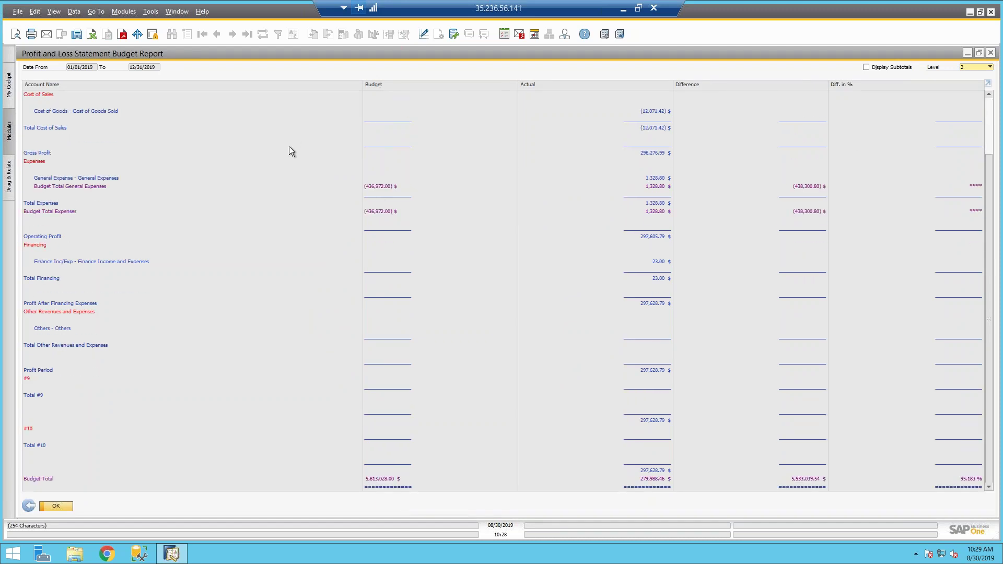
scroll(289, 146, up, 3)
click(28, 506)
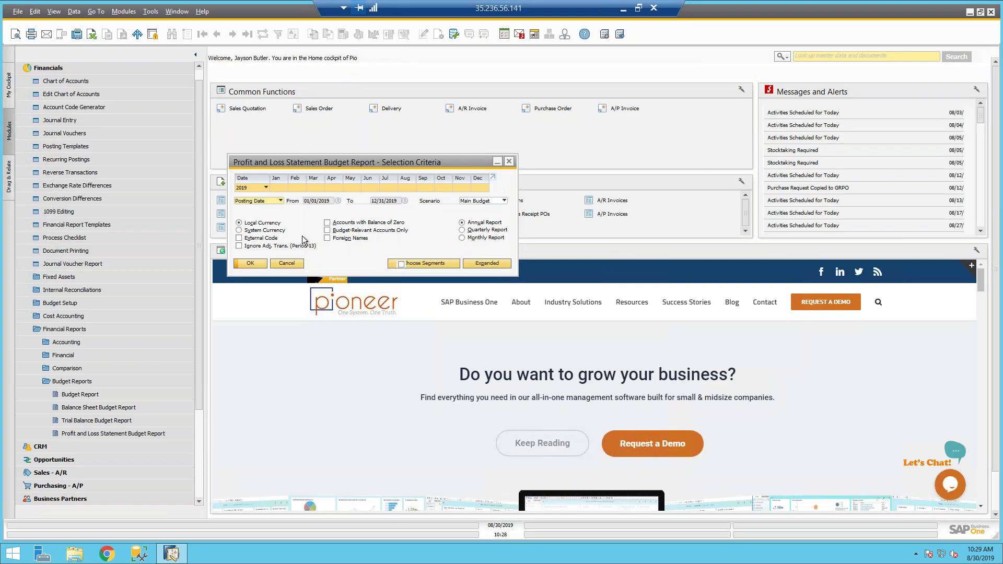
click(256, 263)
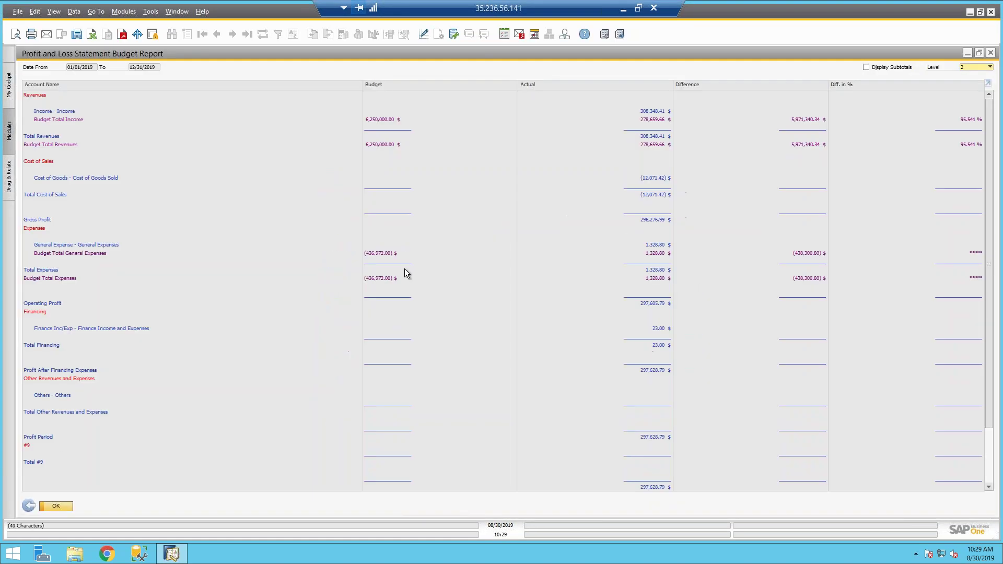
click(28, 506)
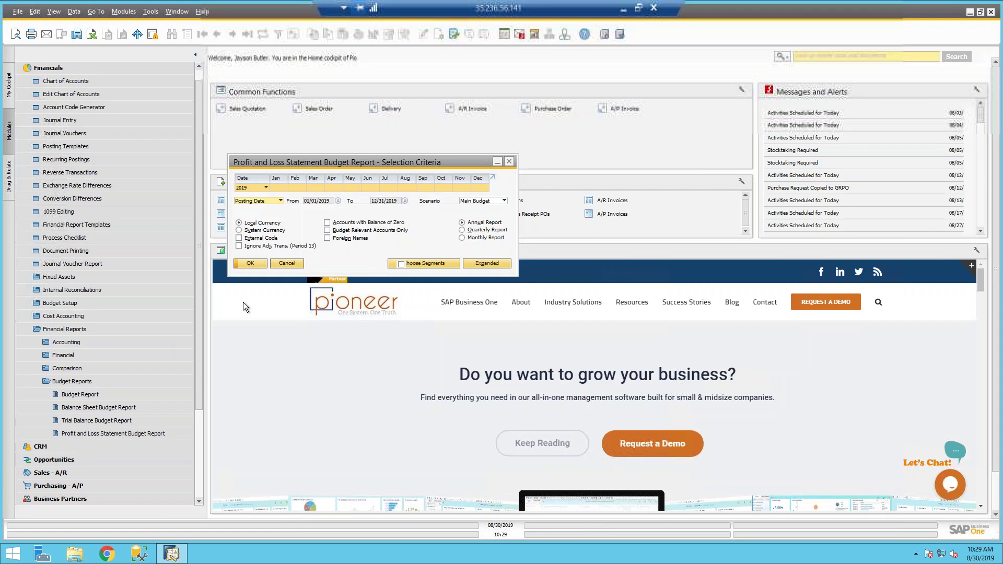
click(276, 265)
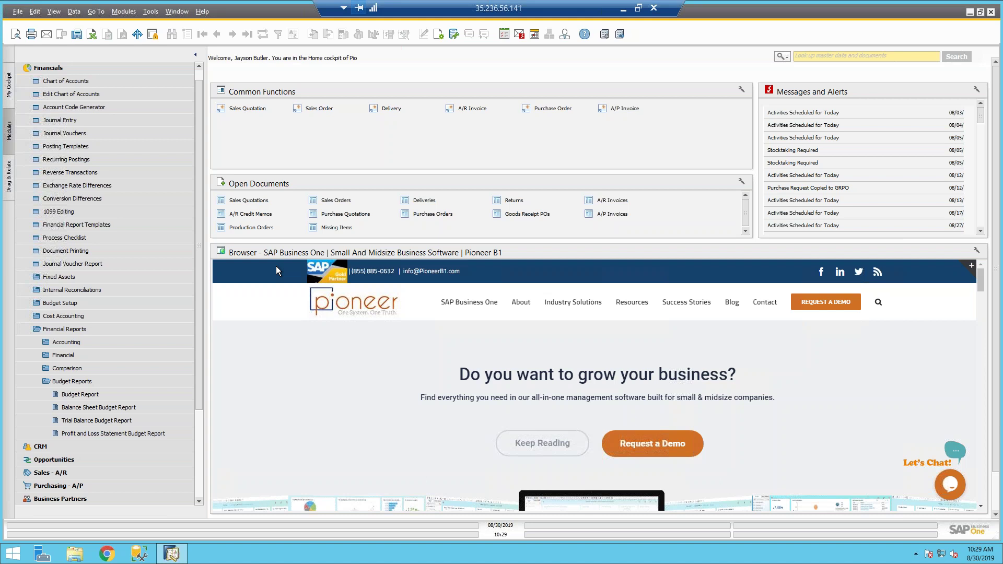
Step: Open the Main Budget-01/01/2019 scenario setup grid from Financials > Budget Setup
click(48, 68)
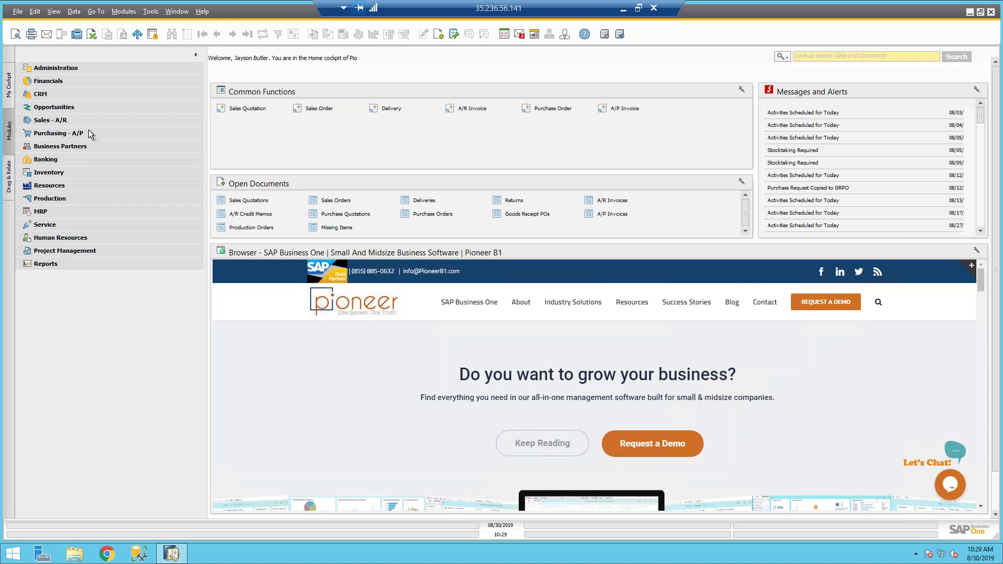
click(51, 81)
click(66, 304)
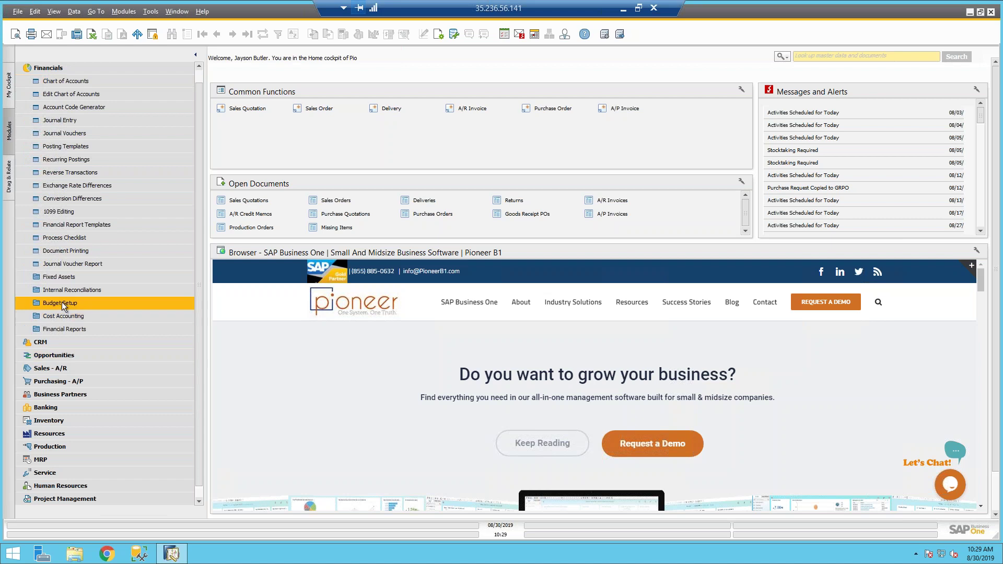
click(68, 342)
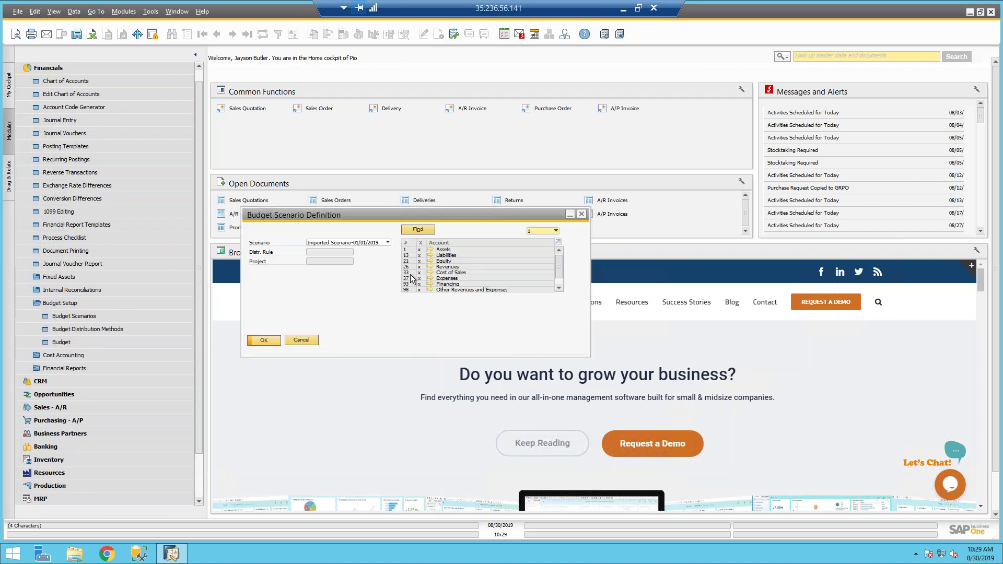
click(347, 243)
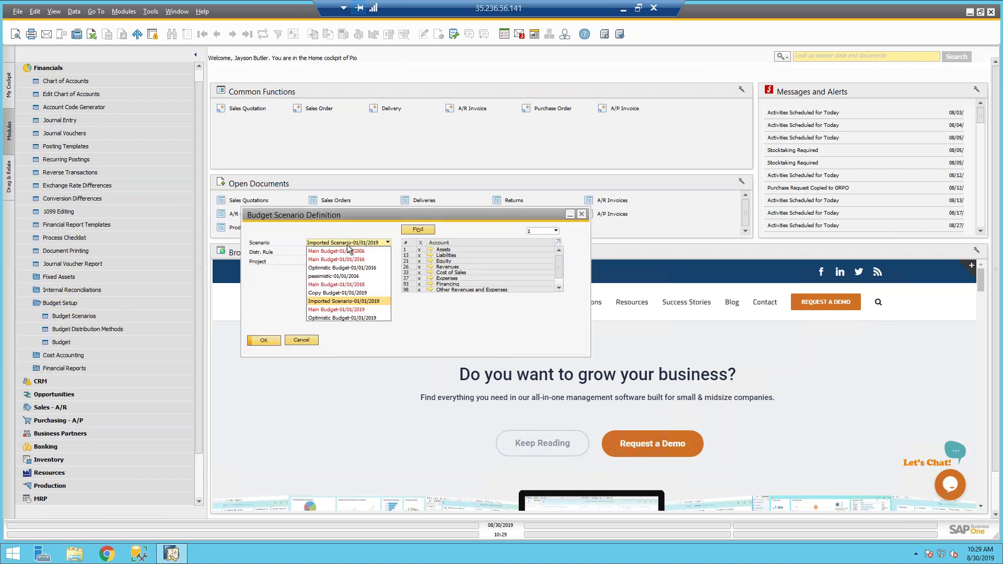
click(339, 310)
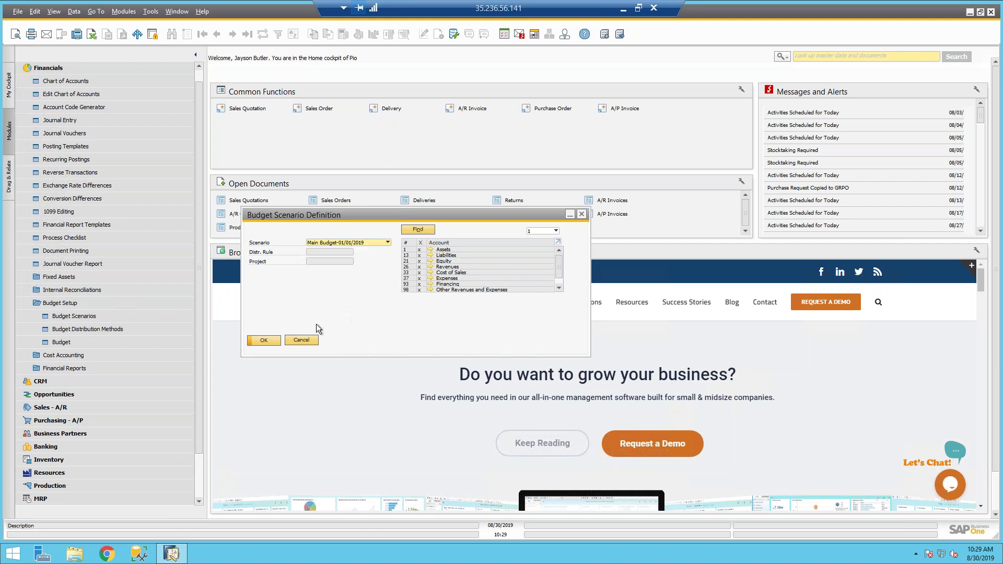
click(264, 341)
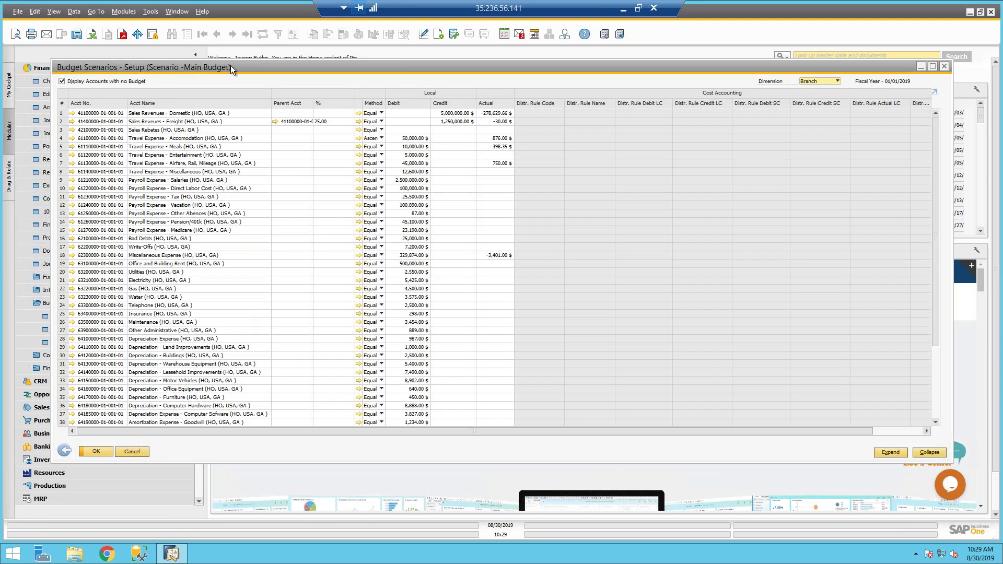
Step: Clear row 2's parent account and percentage, update, and reopen the setup grid
click(294, 121)
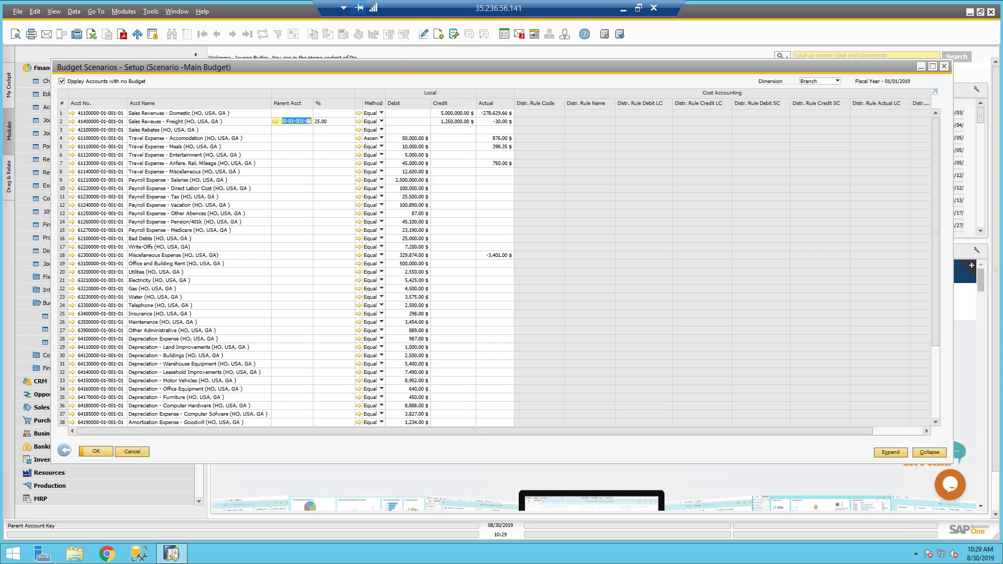
key(BackSpace)
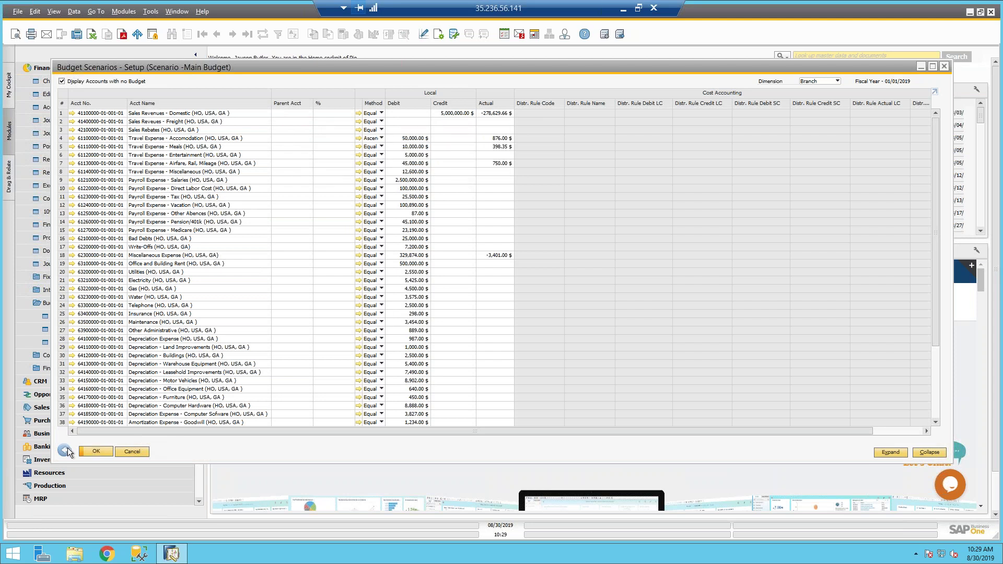
click(96, 451)
click(264, 340)
click(297, 121)
click(310, 122)
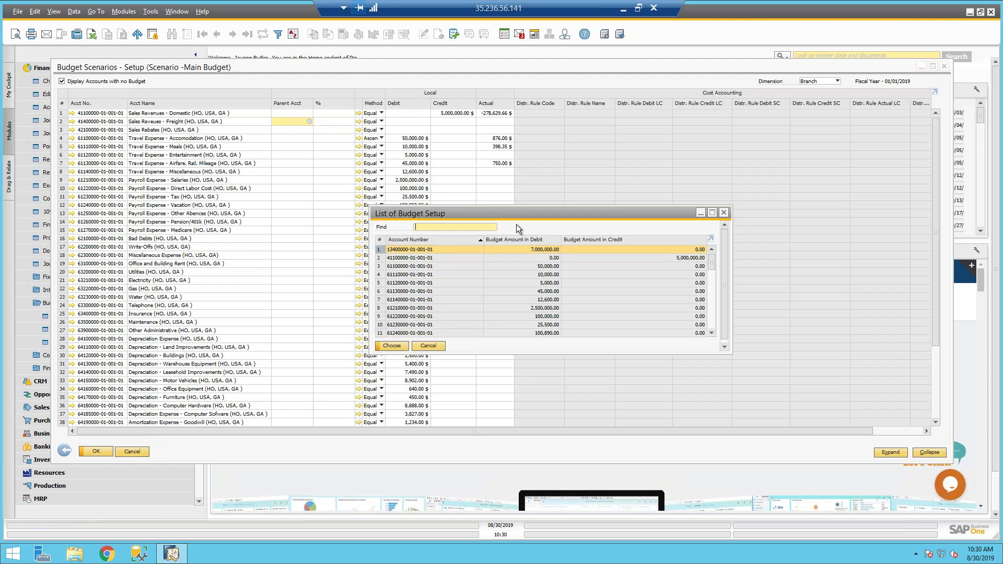
double_click(494, 249)
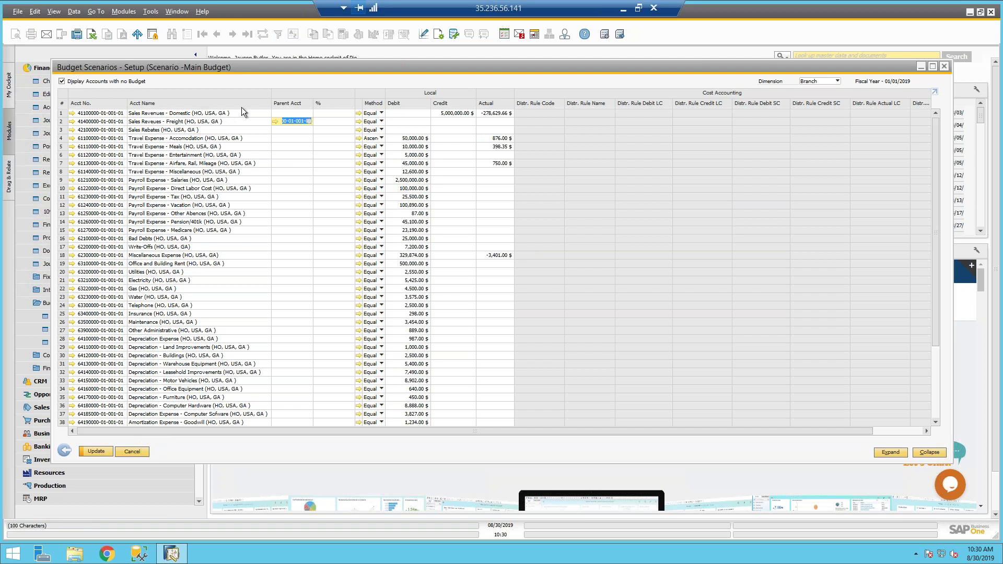
click(321, 121)
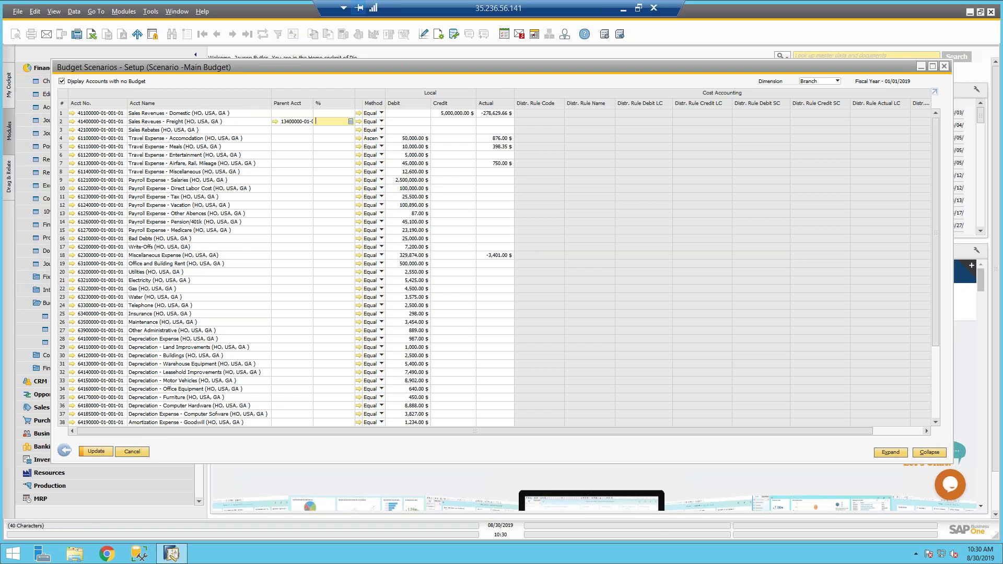
text(25)
key(Tab)
click(293, 121)
Step: Delete the Freight row's parent account and save the budget scenario
mouse_move(302, 125)
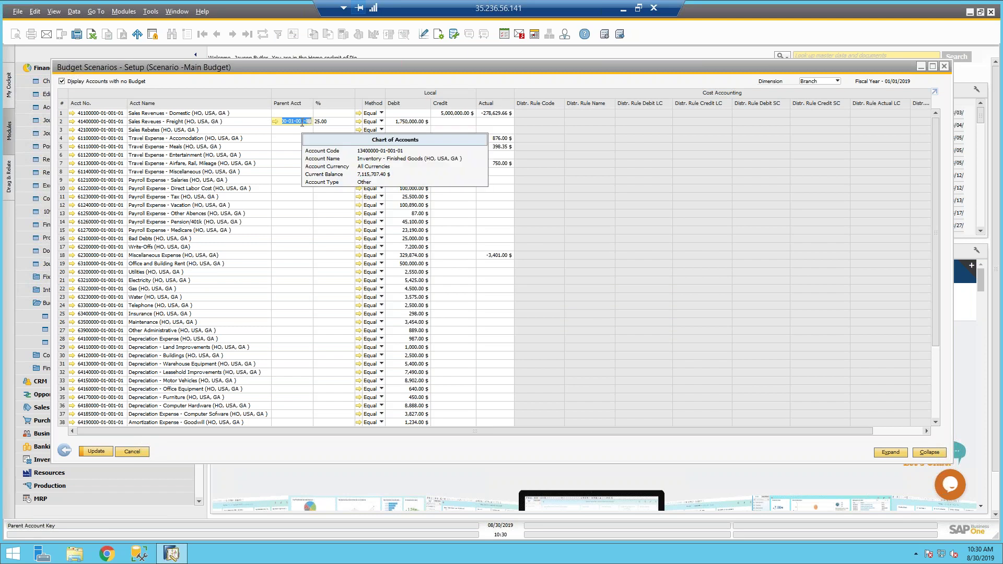
key(Delete)
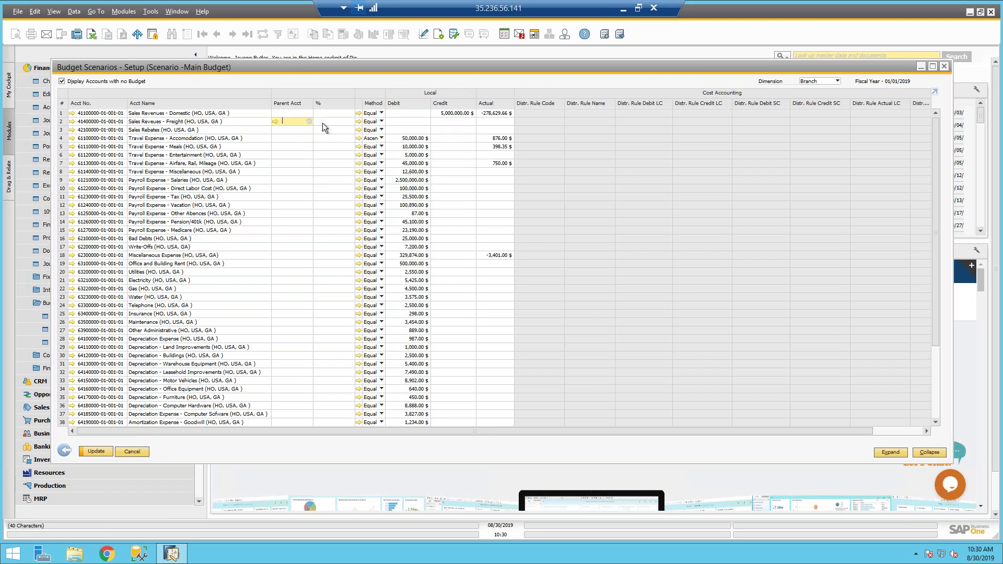
click(96, 452)
click(96, 452)
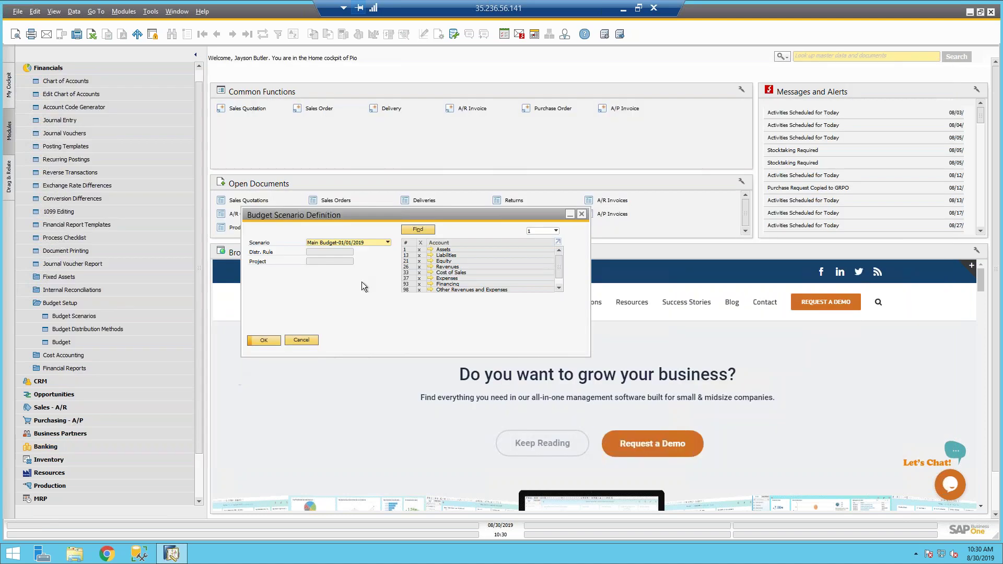
Step: Reopen the Main Budget account grid from the budget scenario definition
click(297, 338)
click(85, 316)
click(245, 291)
click(113, 343)
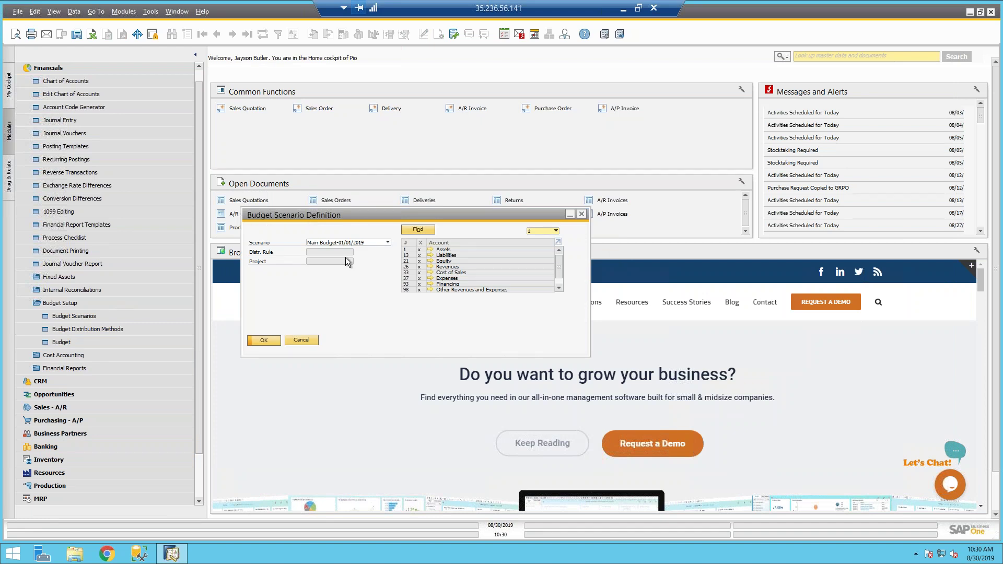
click(264, 340)
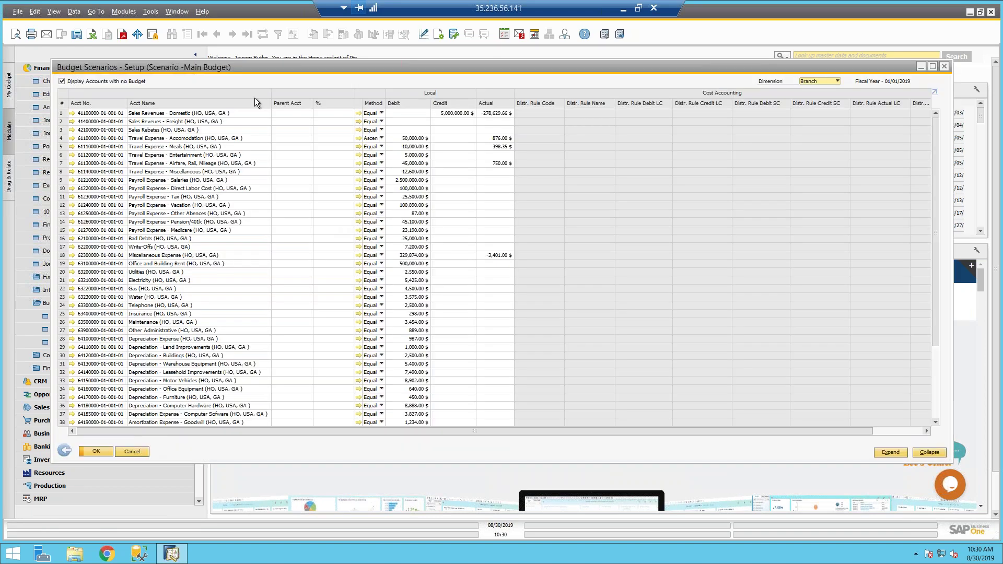
click(282, 121)
key(Tab)
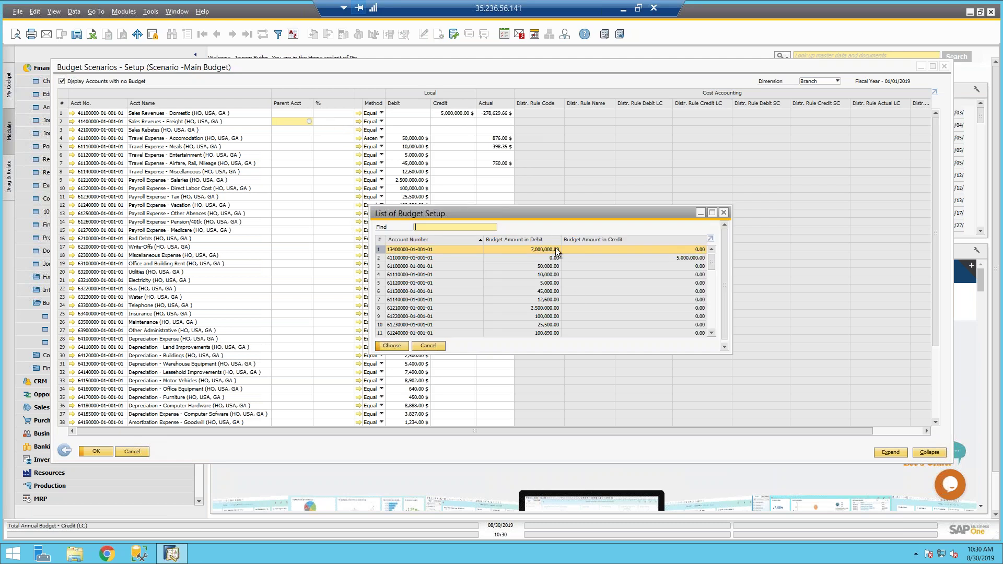
double_click(460, 257)
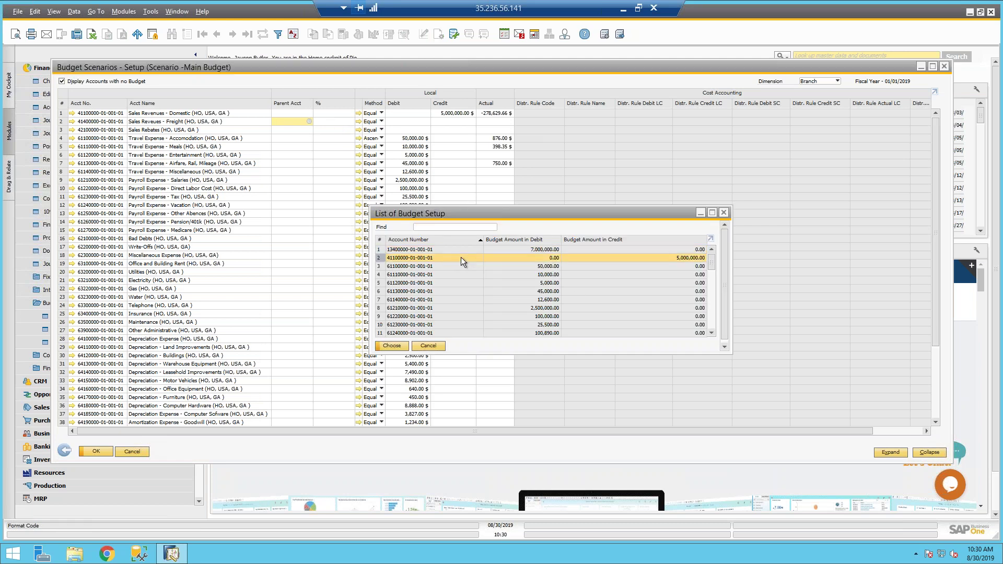
click(344, 121)
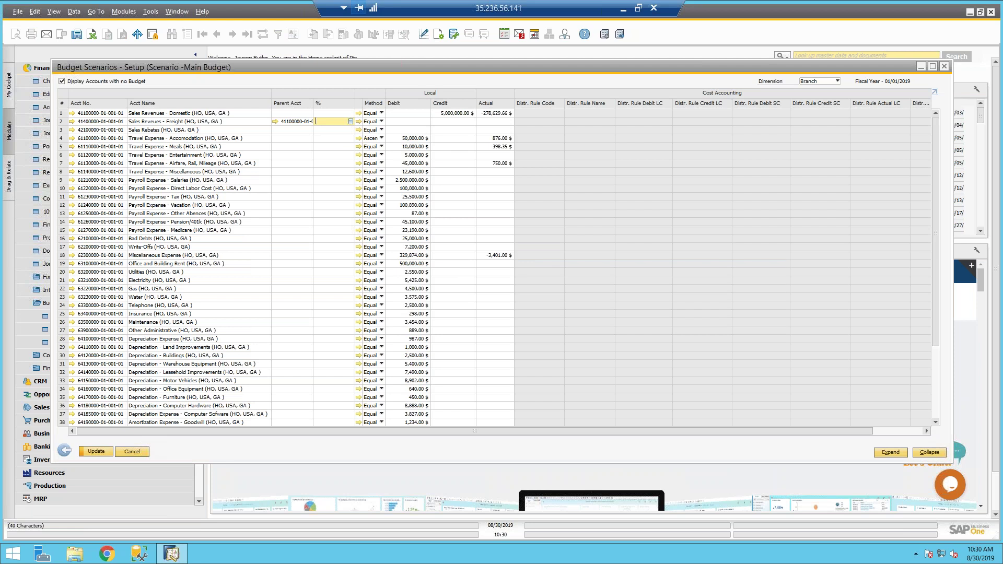
text(25)
key(Tab)
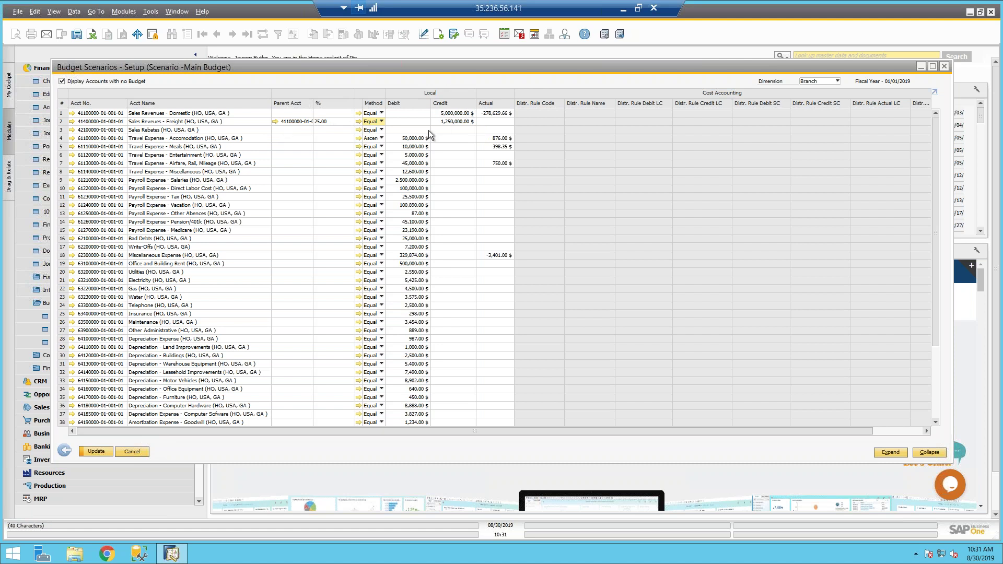
Step: Update the scenario and choose Yes to All to restore accumulators
click(96, 453)
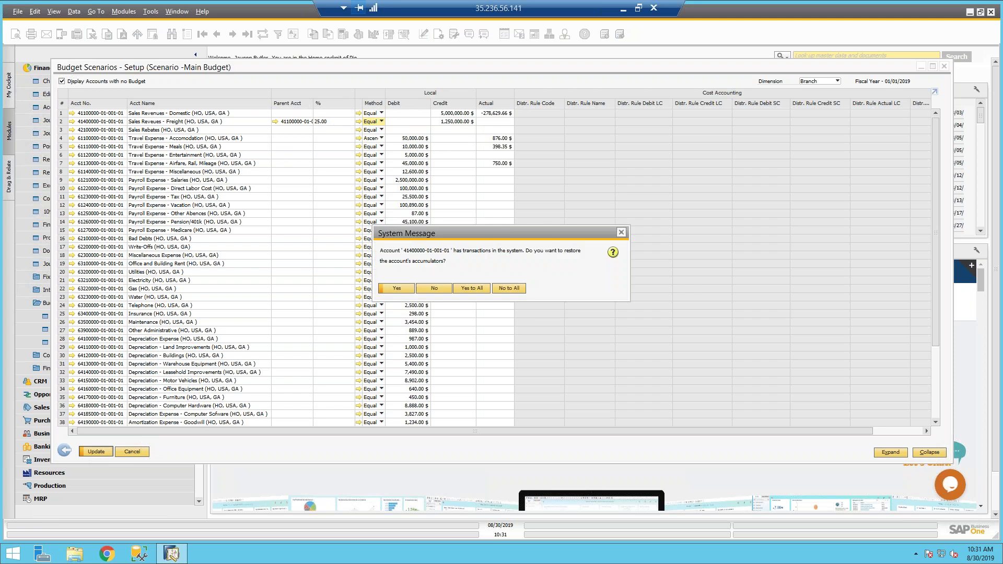
click(469, 290)
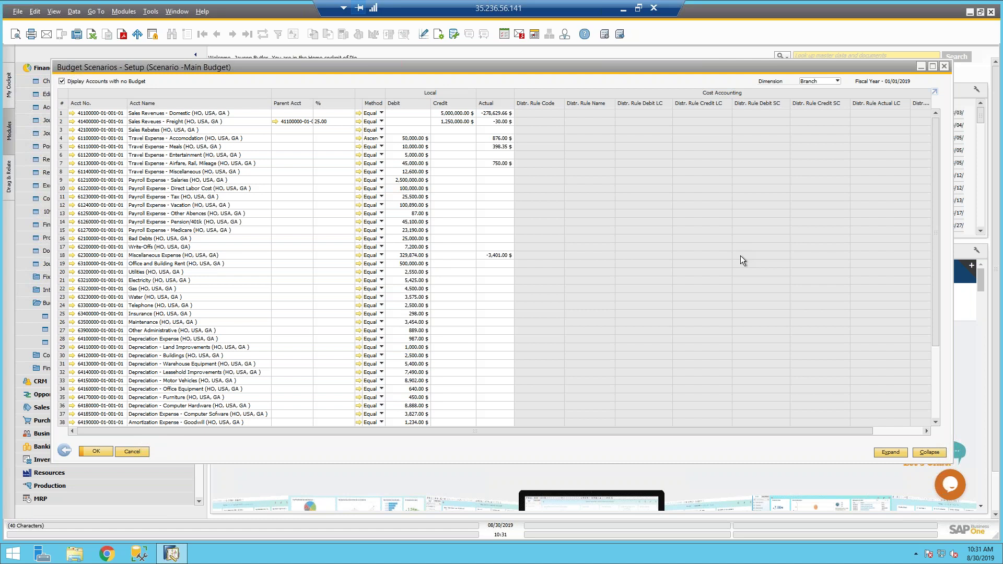
Step: Switch to the Product Line dimension and add a cost center to Sales Revenues - Domestic
click(822, 82)
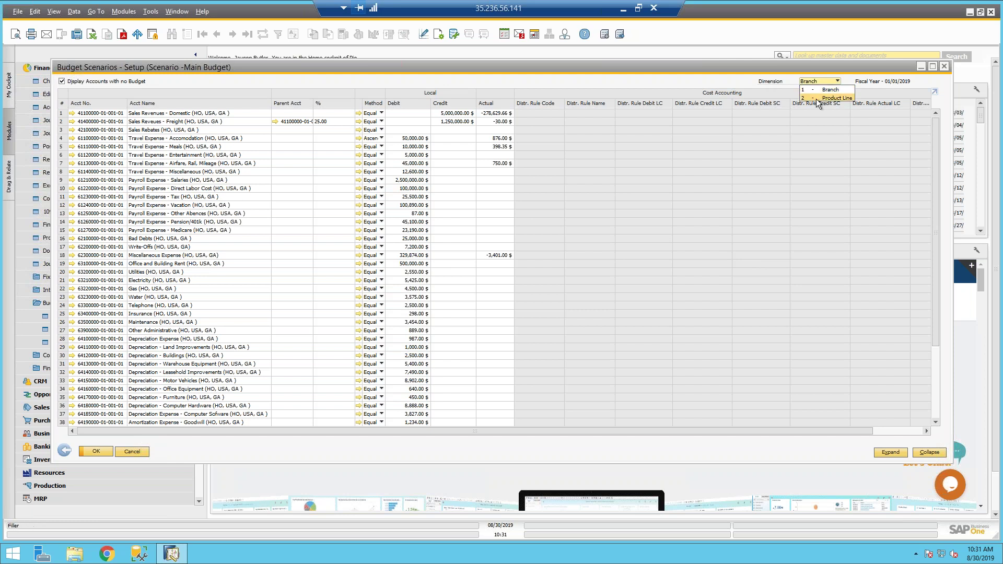
click(817, 99)
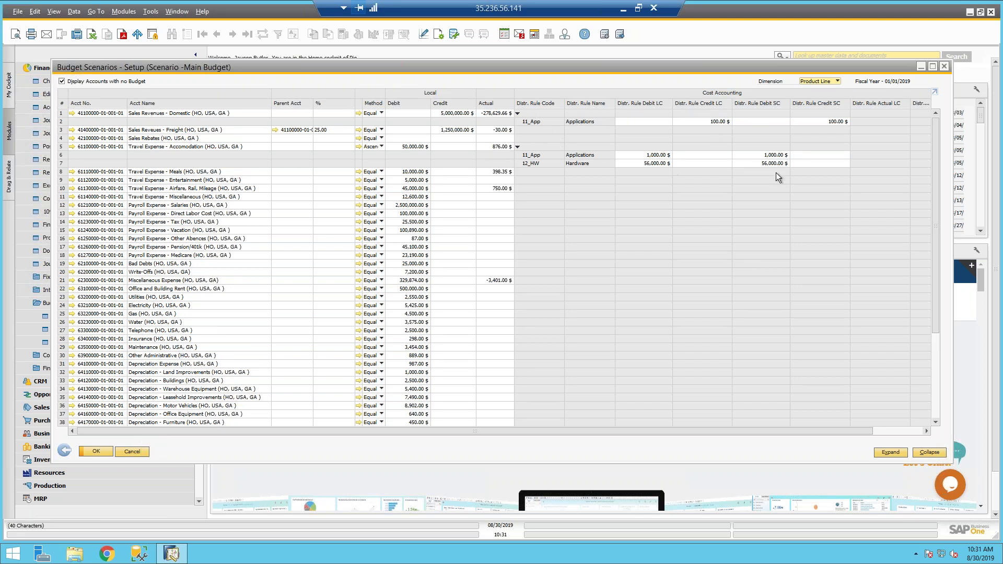
click(61, 114)
right_click(62, 114)
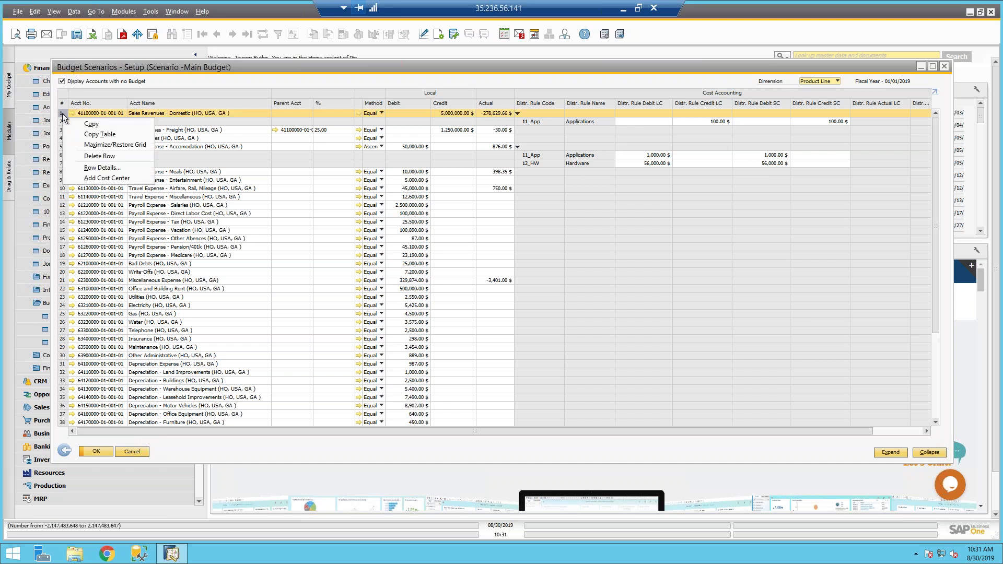
click(101, 180)
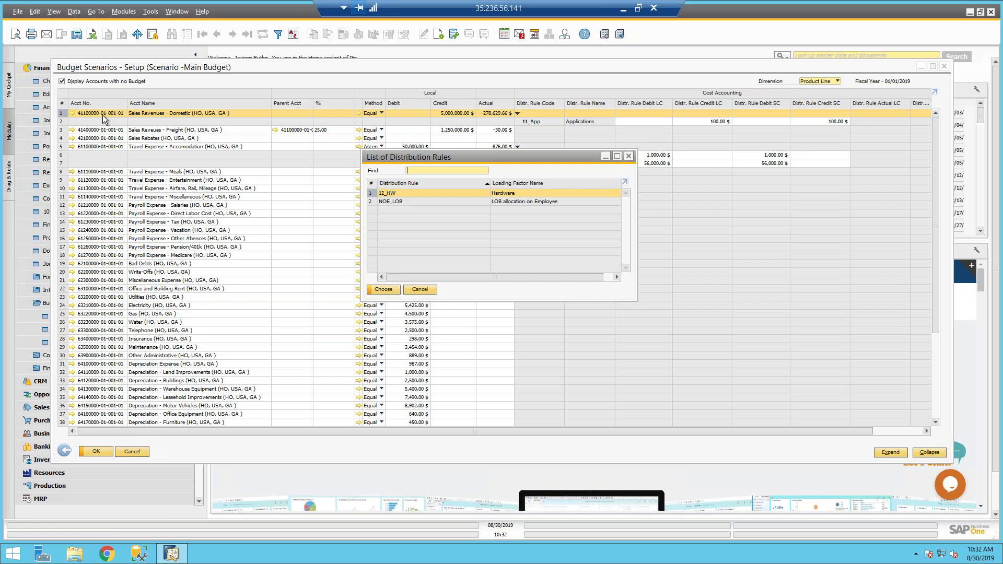
Step: Assign 12_HW Hardware a 50,000.00 credit, save with Yes to All, and close the setup
click(378, 290)
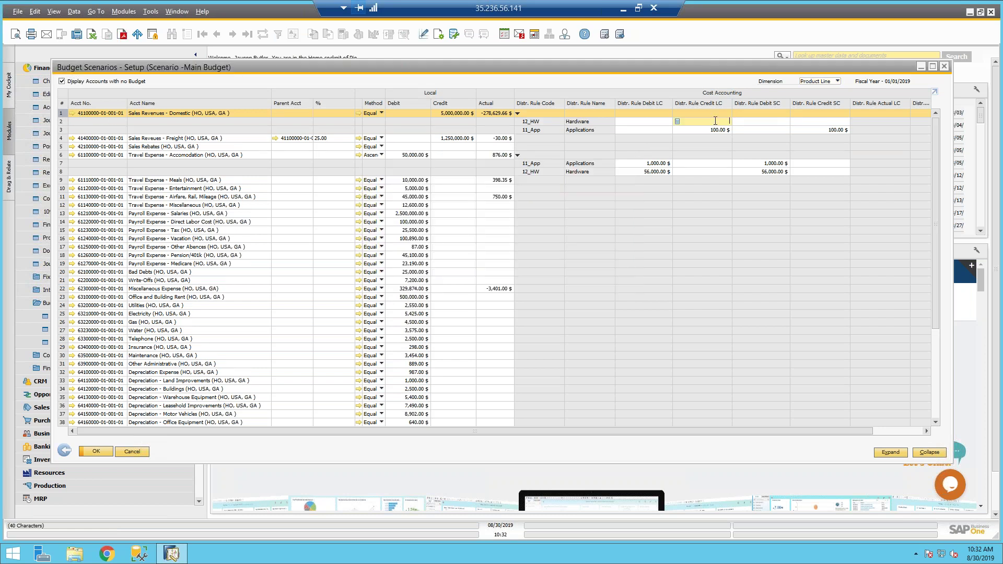
text($0000)
key(Tab)
click(86, 450)
click(467, 291)
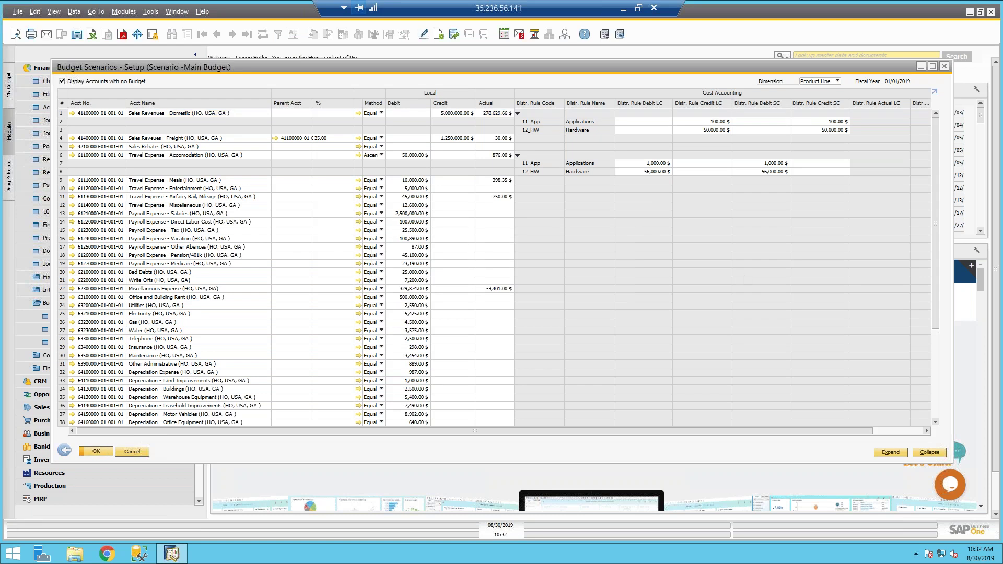
click(63, 450)
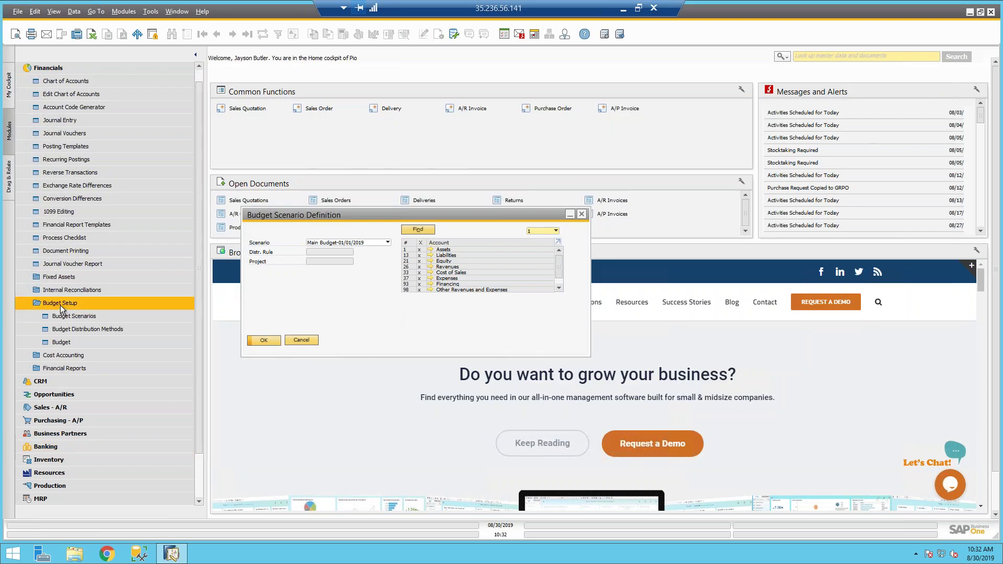
Step: Reopen Budget Scenario Definition via Financials > Budget Setup and drop down the scenario list
click(299, 340)
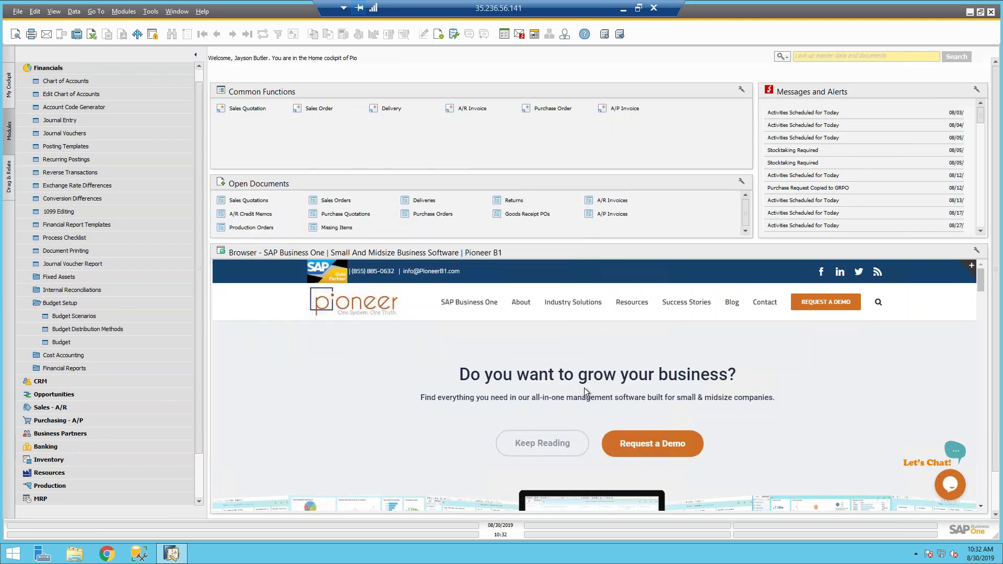
click(48, 304)
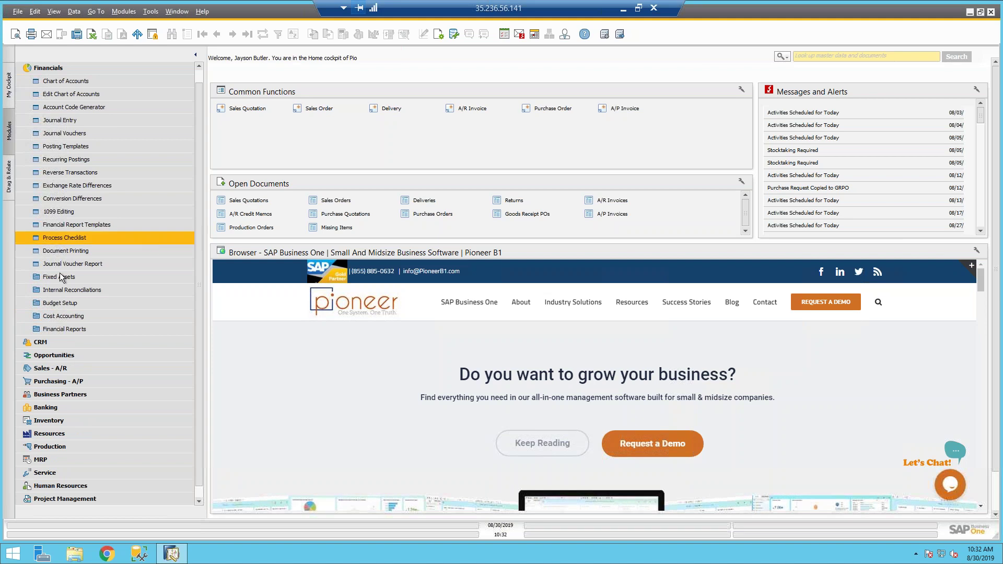
click(46, 69)
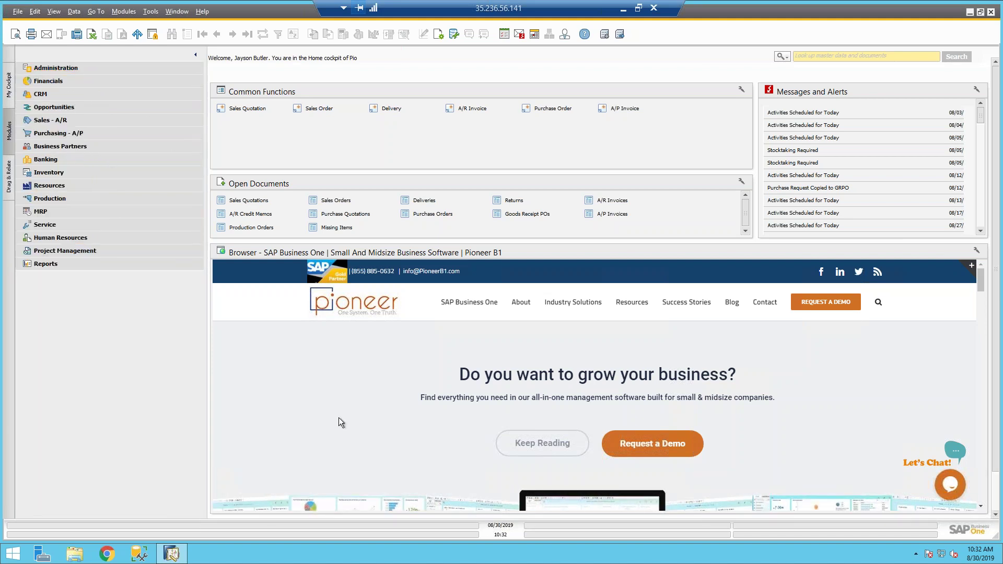
click(51, 83)
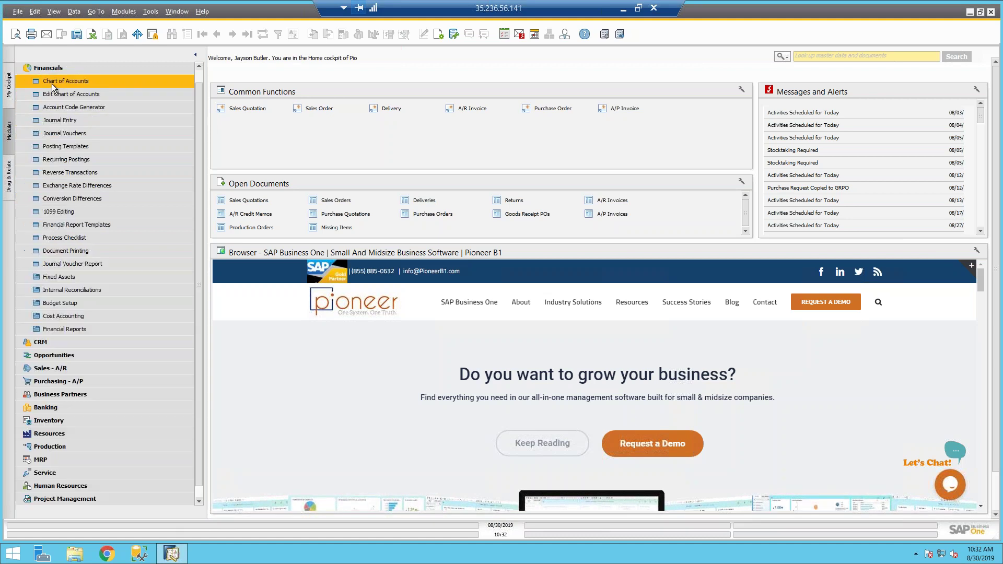
click(76, 303)
click(75, 316)
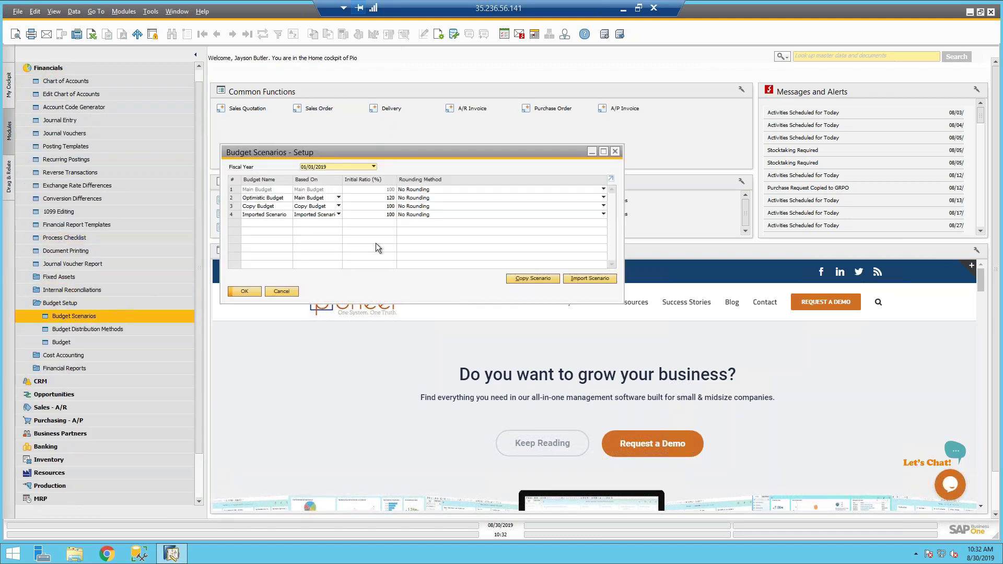
click(291, 293)
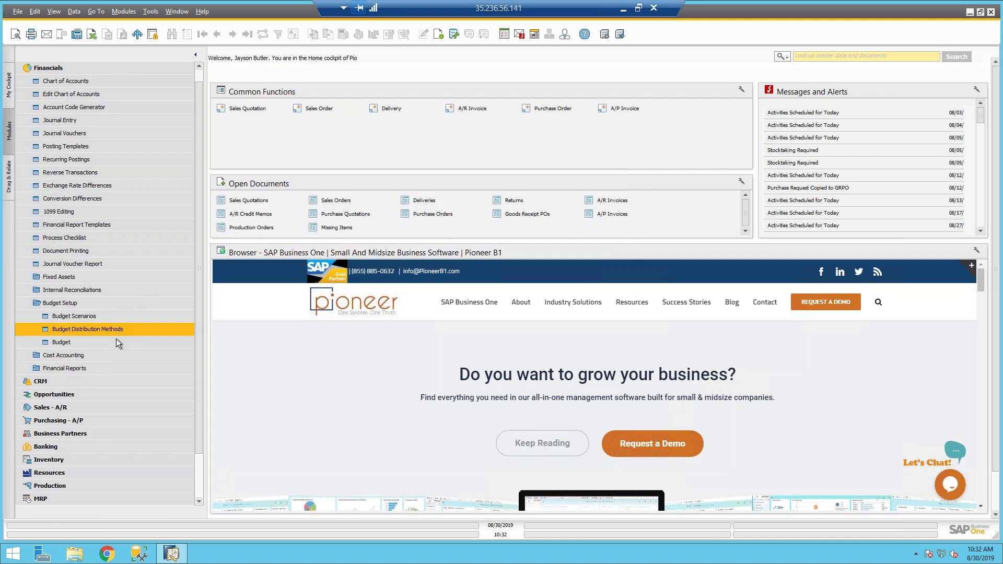
click(99, 341)
click(369, 243)
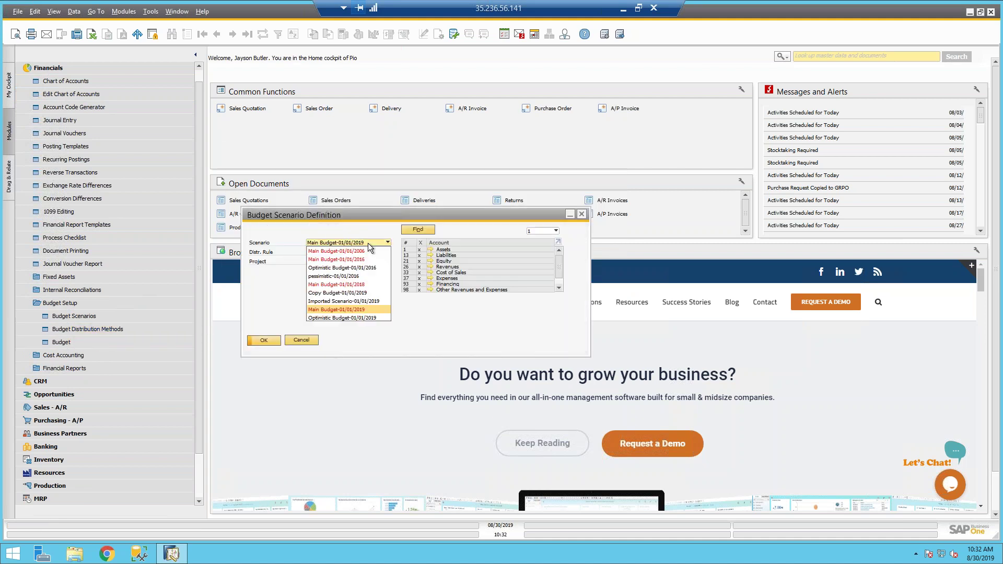
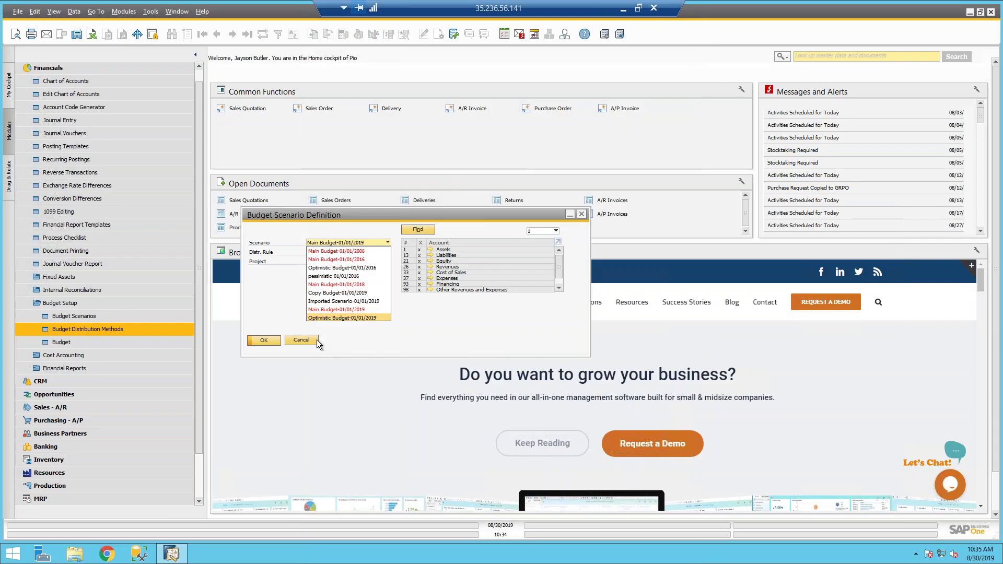
Step: Keep Main Budget-01/01/2019 selected as the budget scenario
click(316, 340)
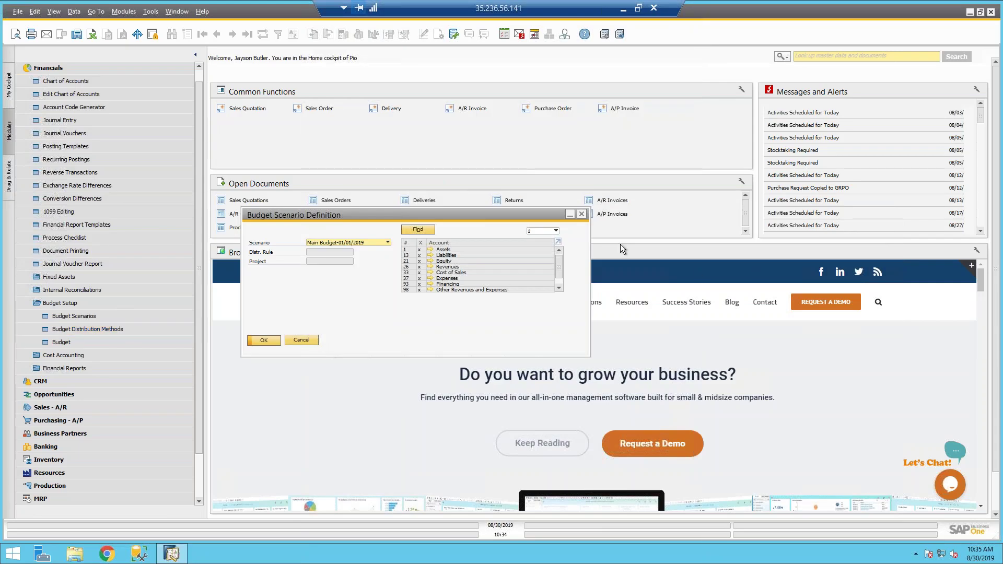
Step: Close the budget scenario window, browse the Pioneer How-To-Guides list, and open the blog's Recent News
click(582, 214)
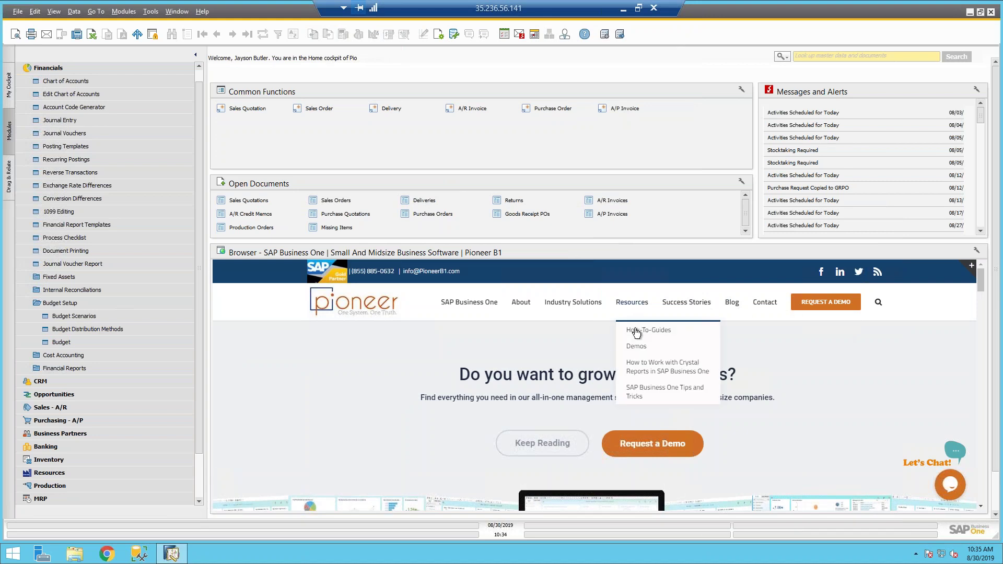
click(636, 334)
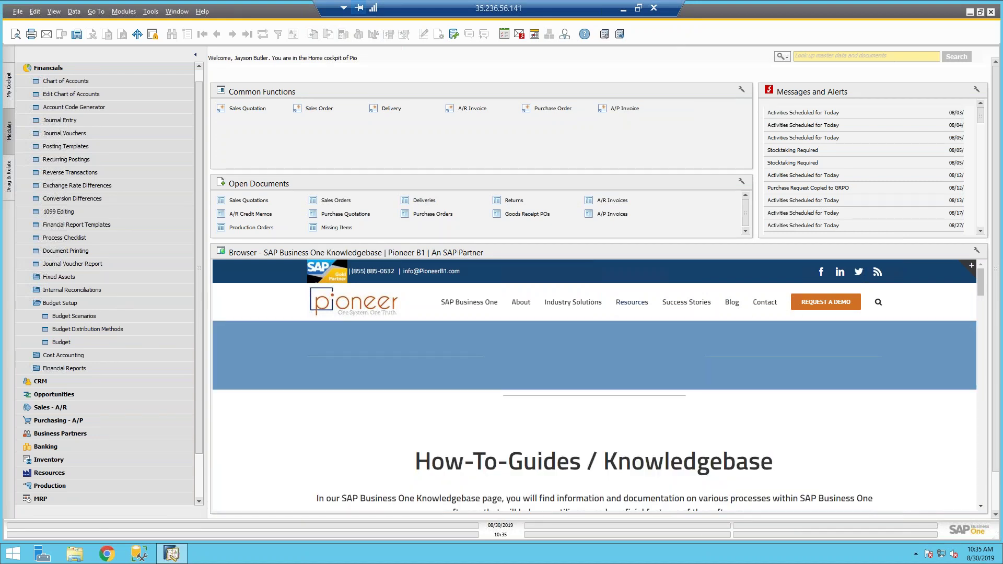
scroll(594, 386, down, 1)
scroll(595, 386, down, 5)
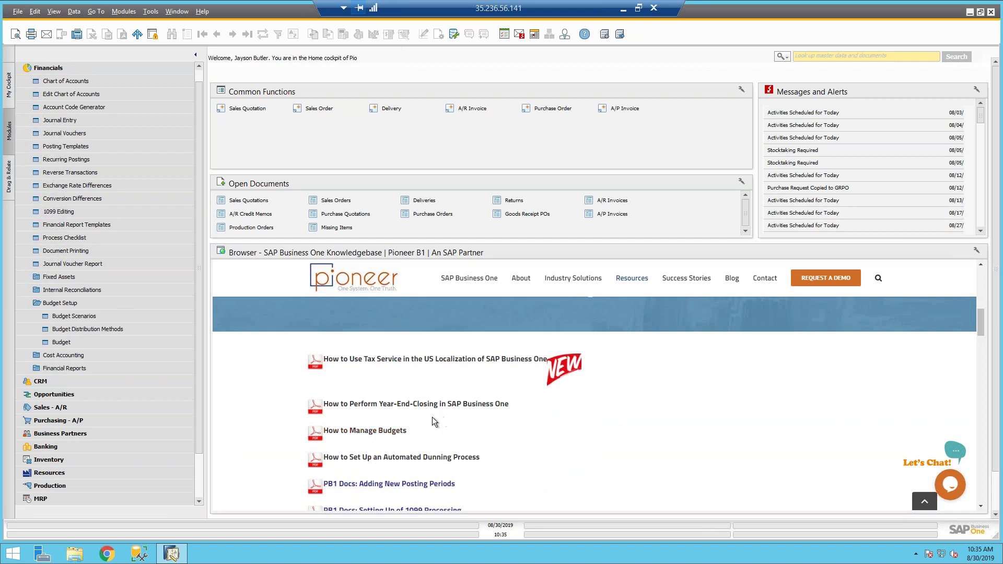
mouse_move(735, 285)
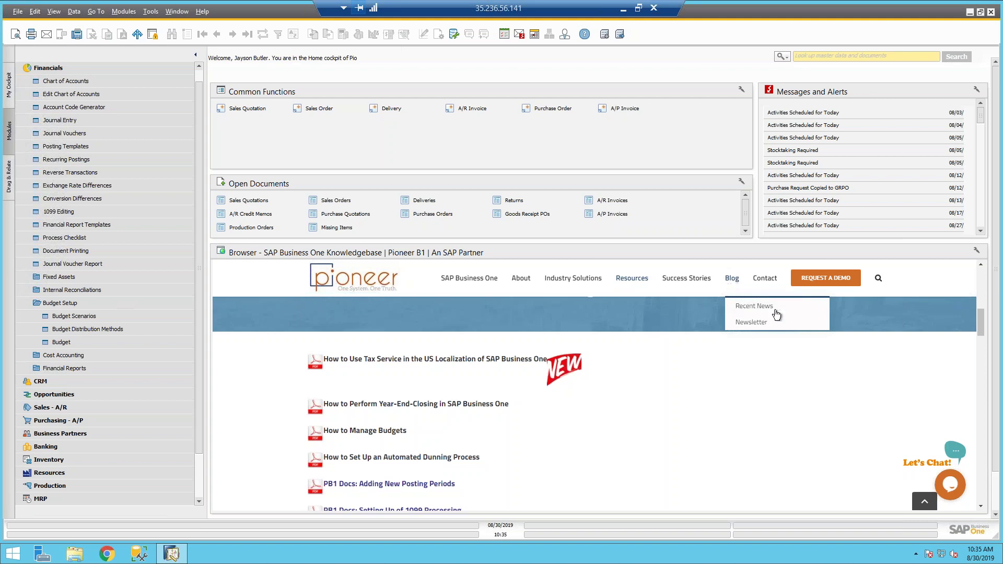
click(805, 308)
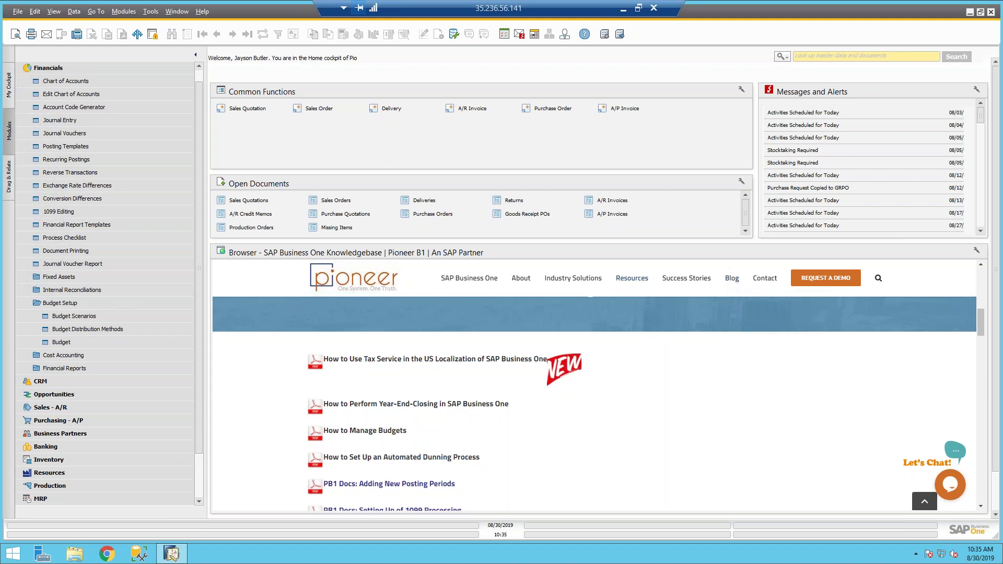